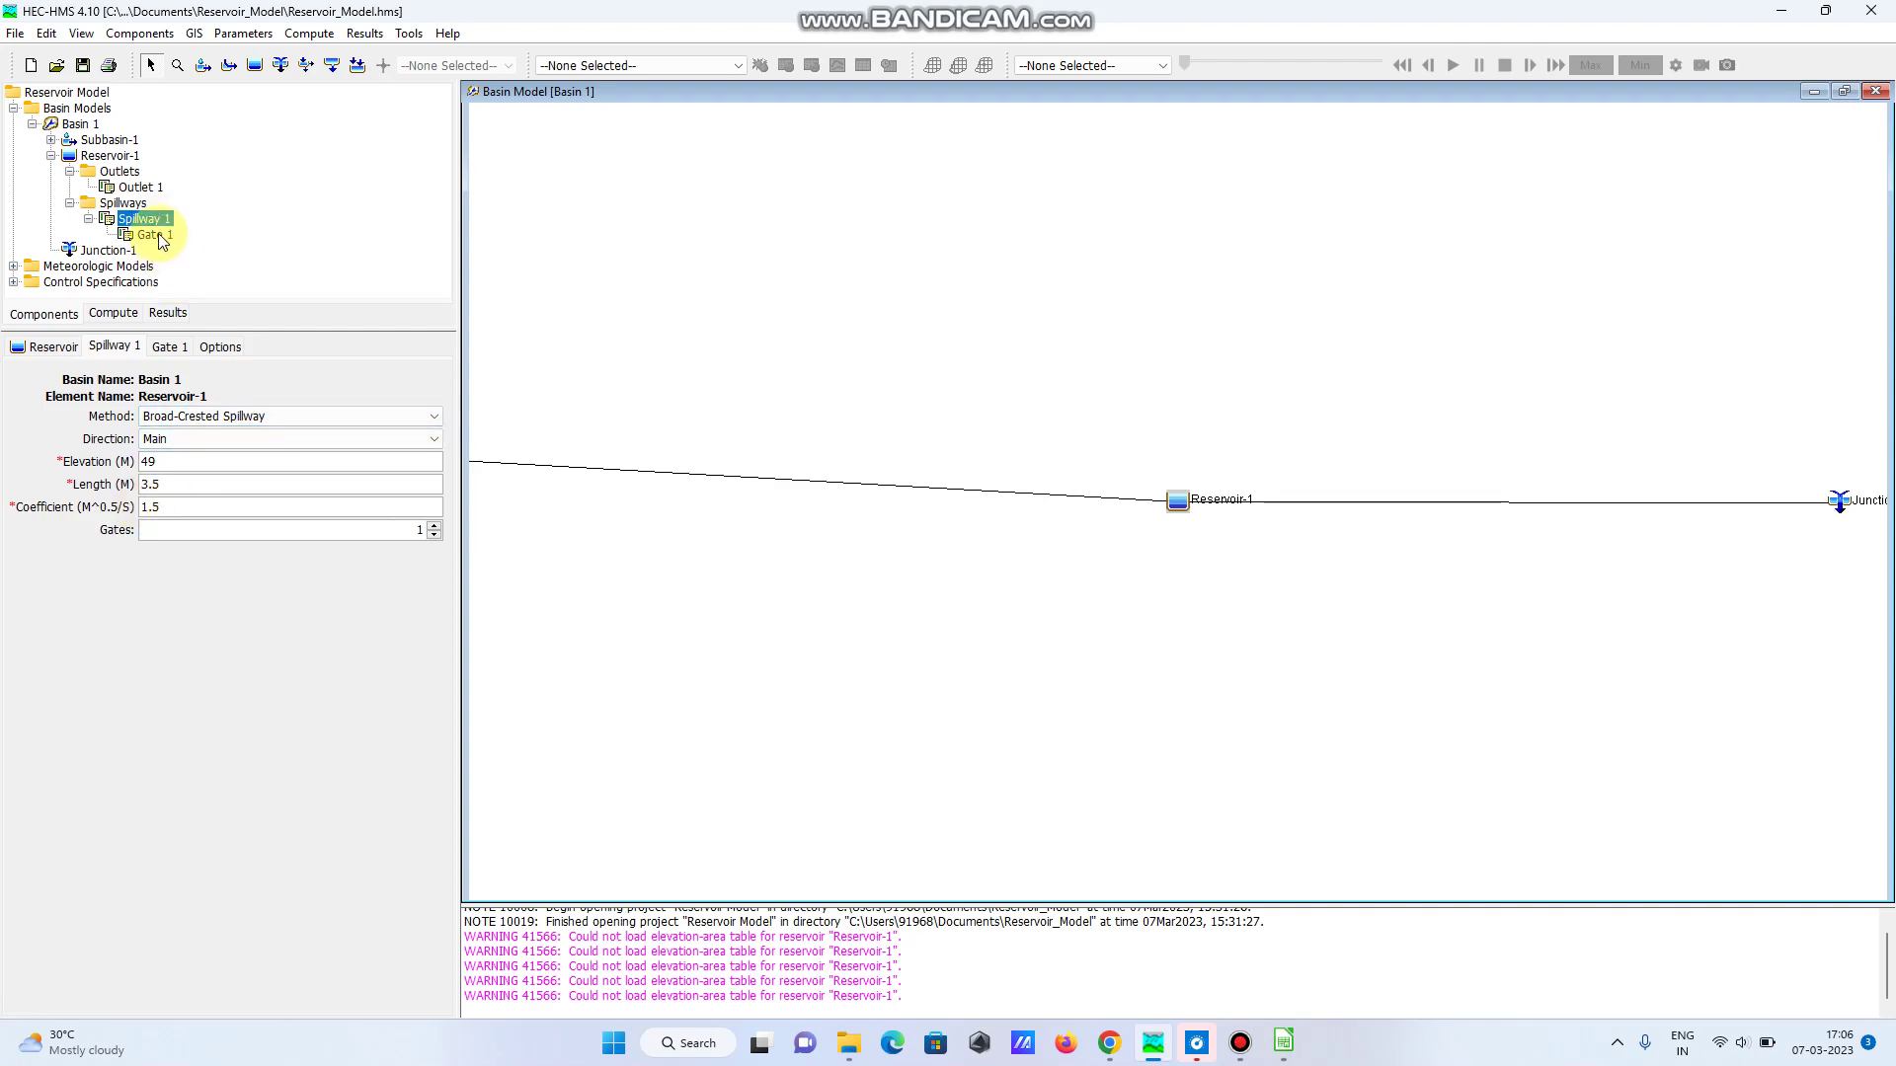
# - Select Gate 1 under Spillway 1 to show its blank sluice gate parameters
pyautogui.click(157, 236)
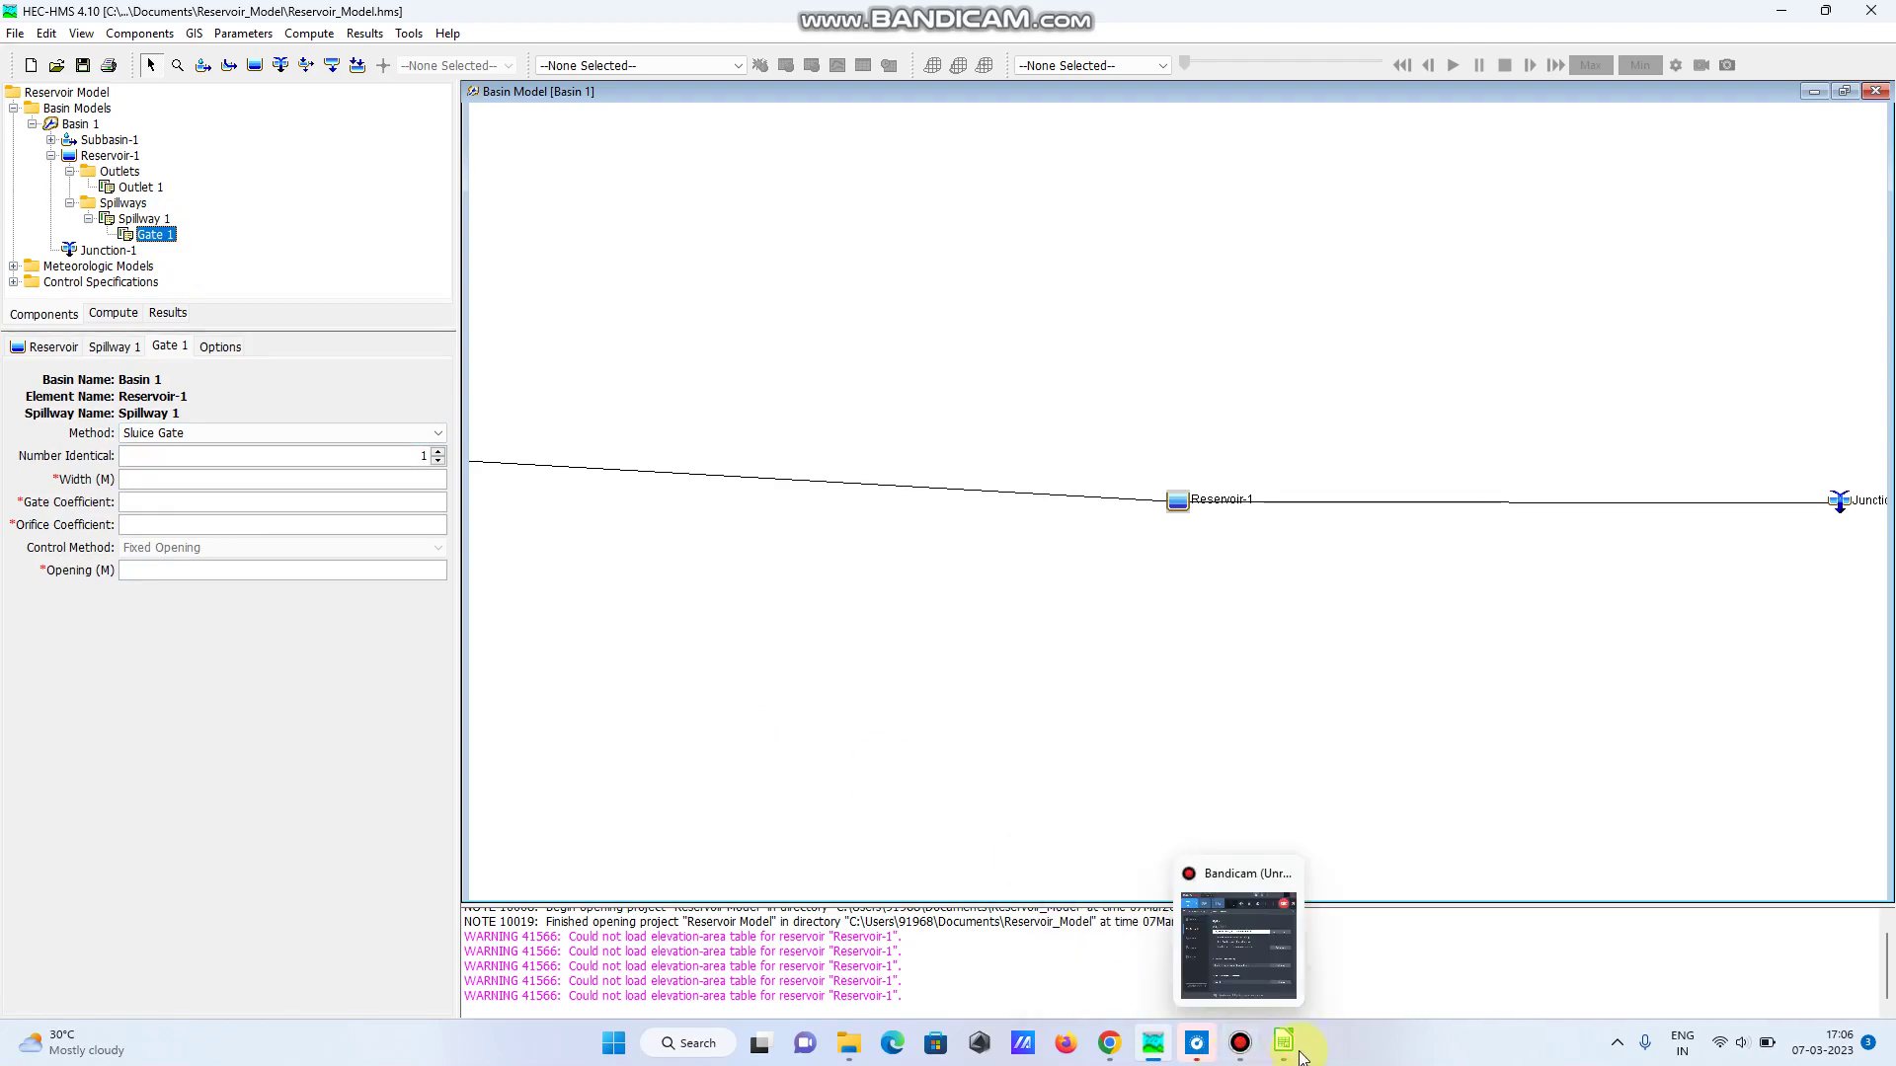
# - Enter Gate 1's sluice values from the spreadsheet (width 3.5, coefficient 0.6, opening 1.5) and save
pyautogui.moveTo(1282, 1043)
pyautogui.click(1289, 947)
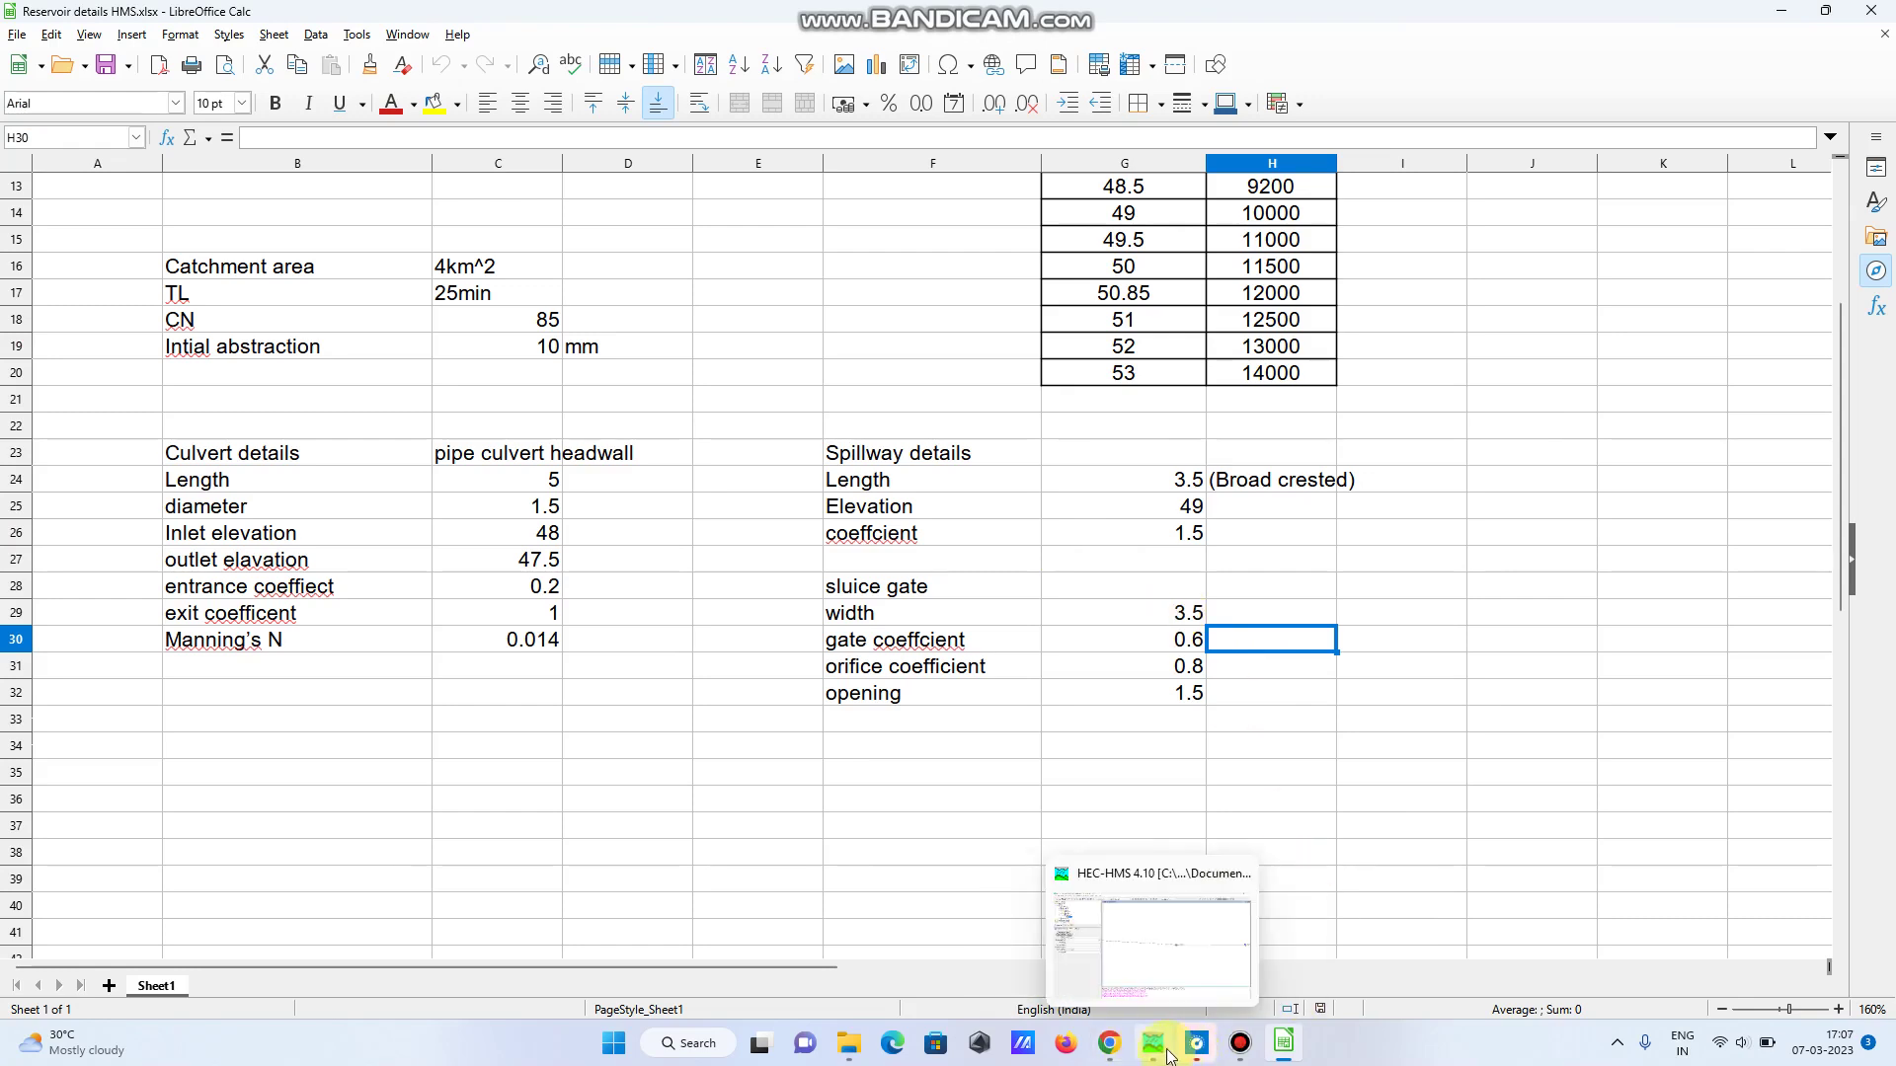
pyautogui.click(1143, 930)
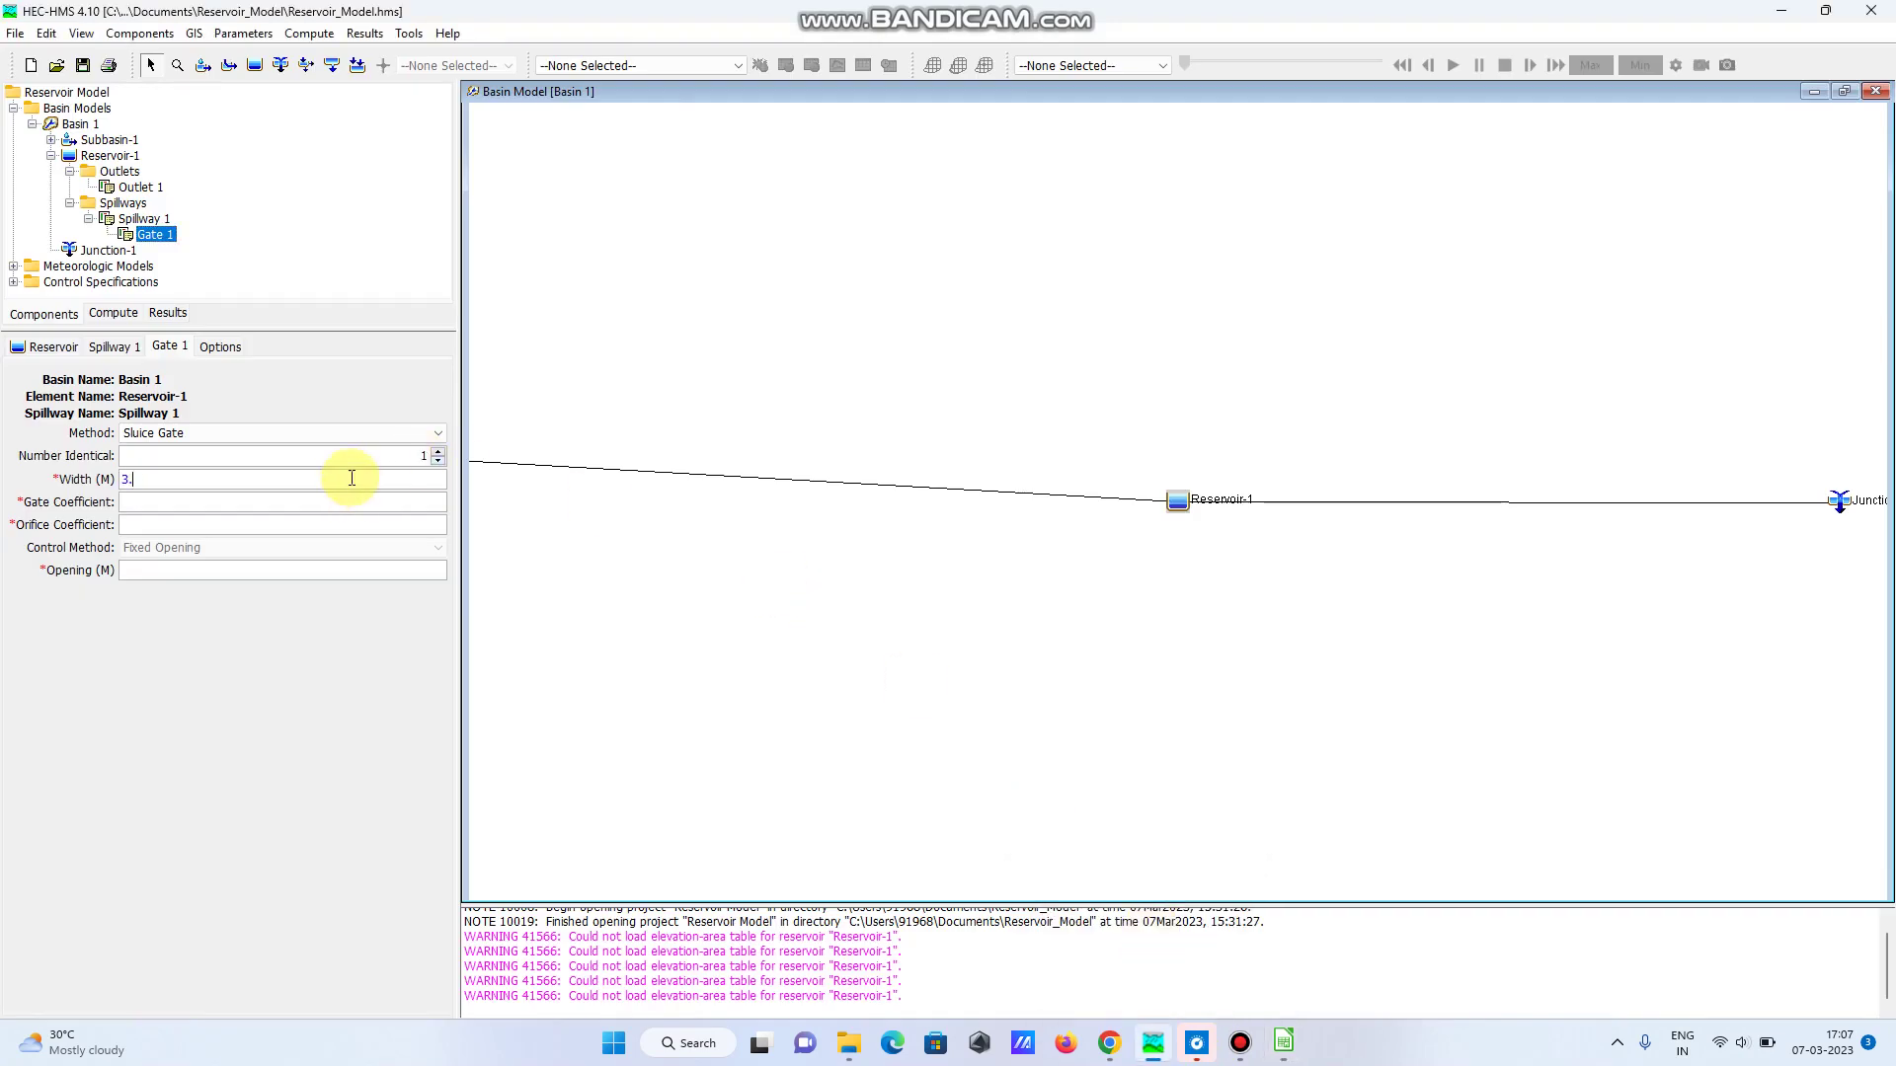
pyautogui.write('5')
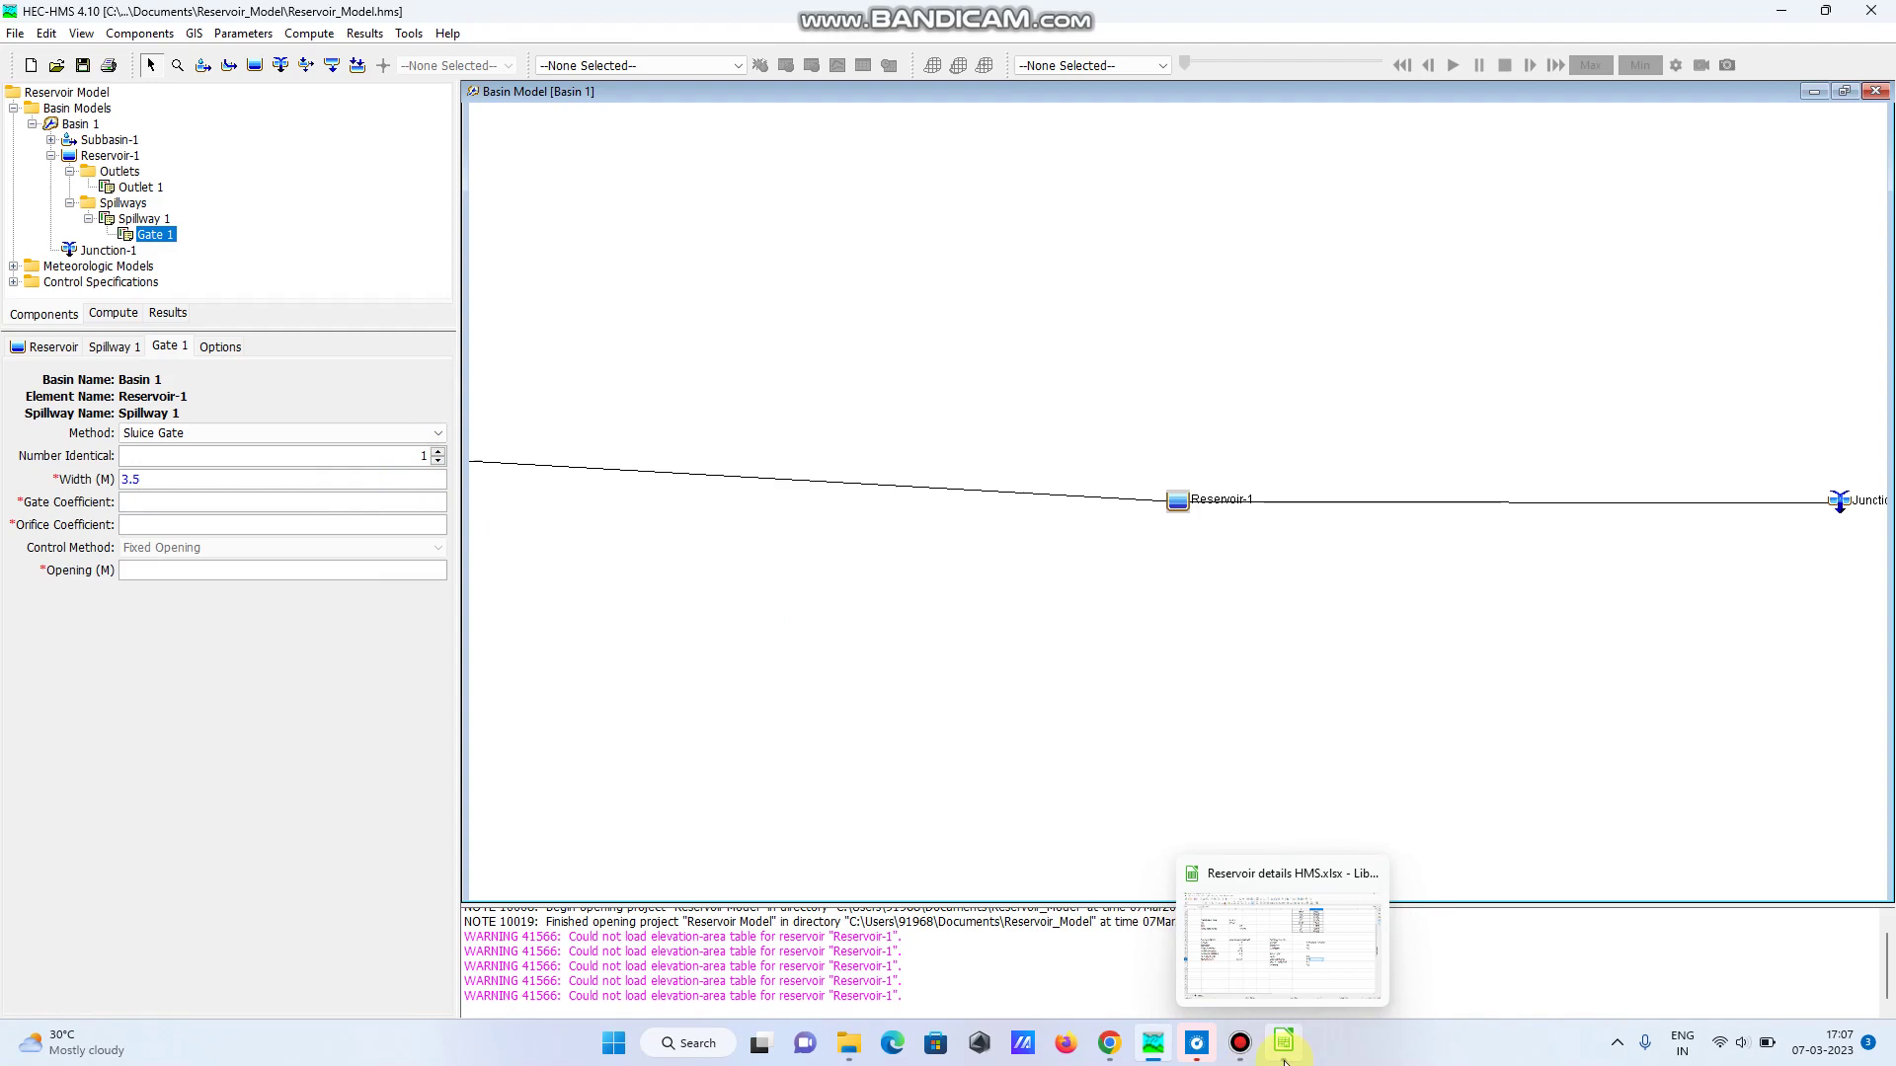
pyautogui.click(1273, 946)
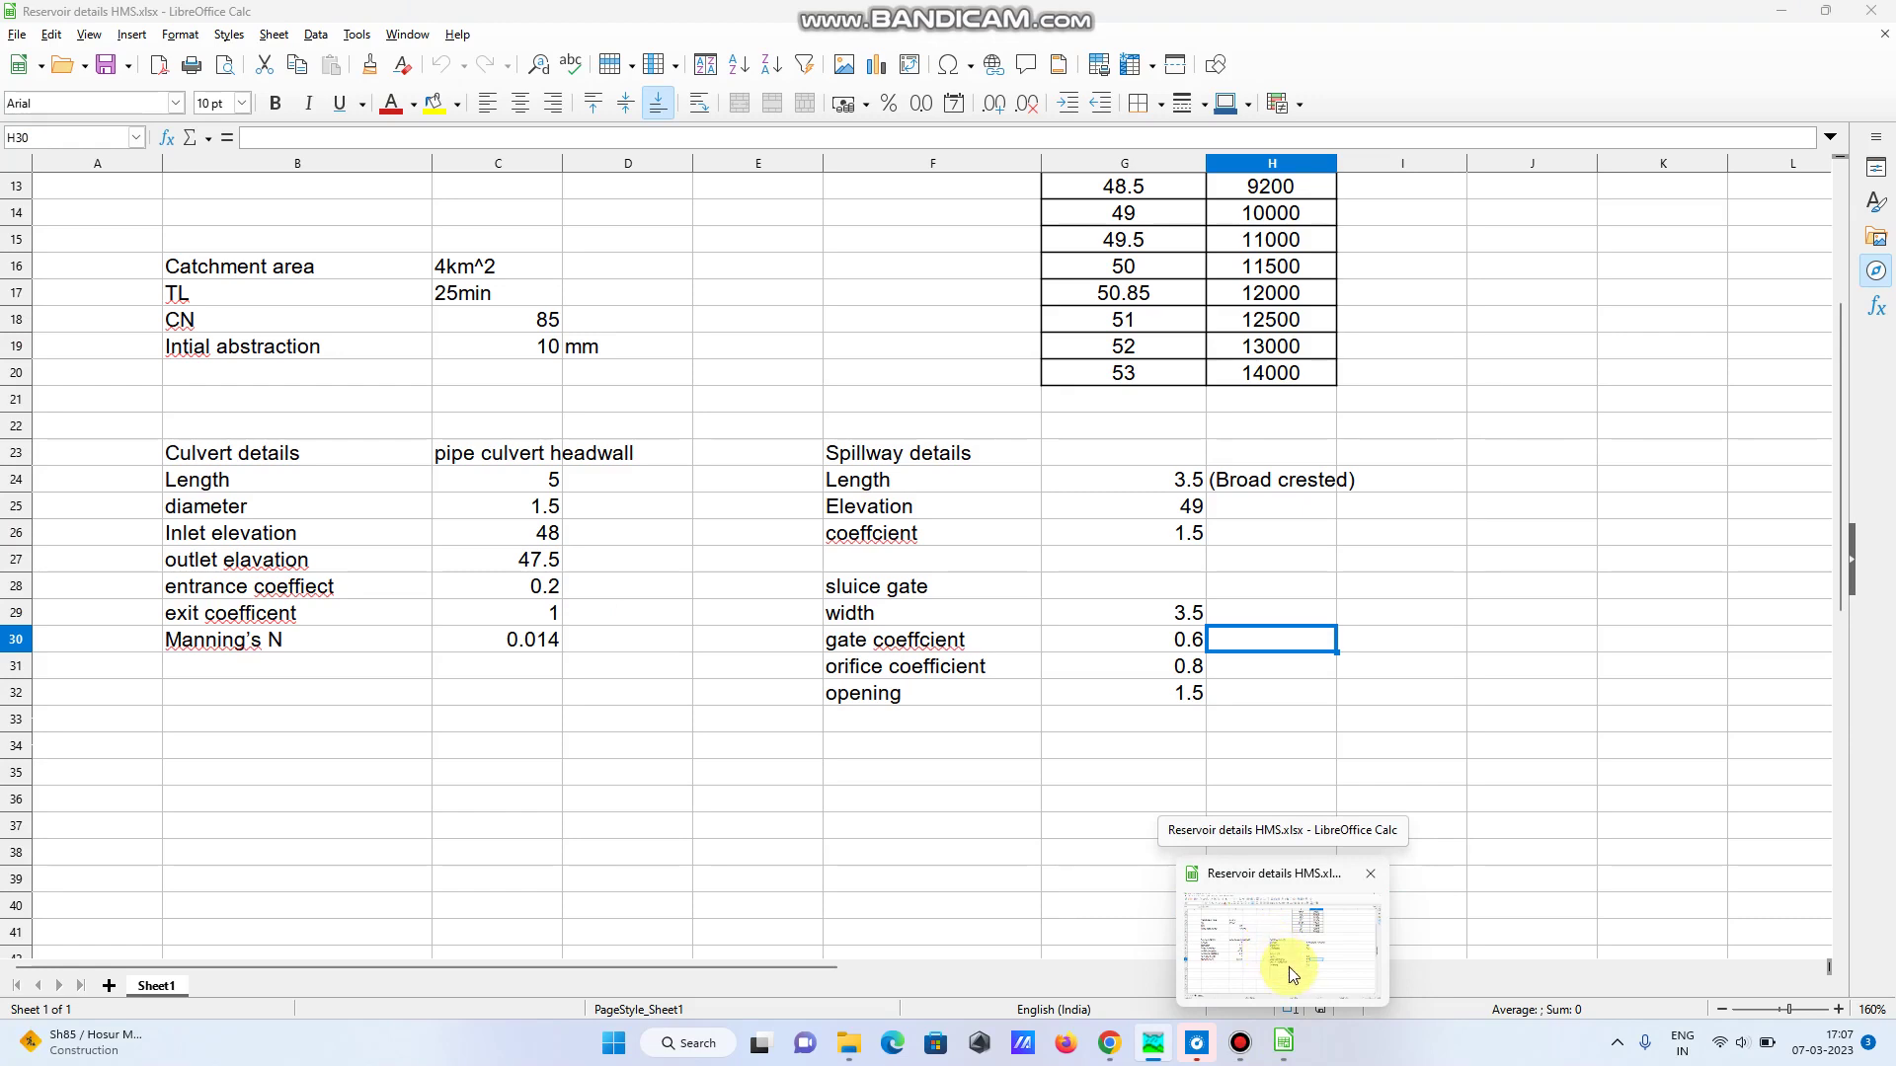
pyautogui.click(1289, 968)
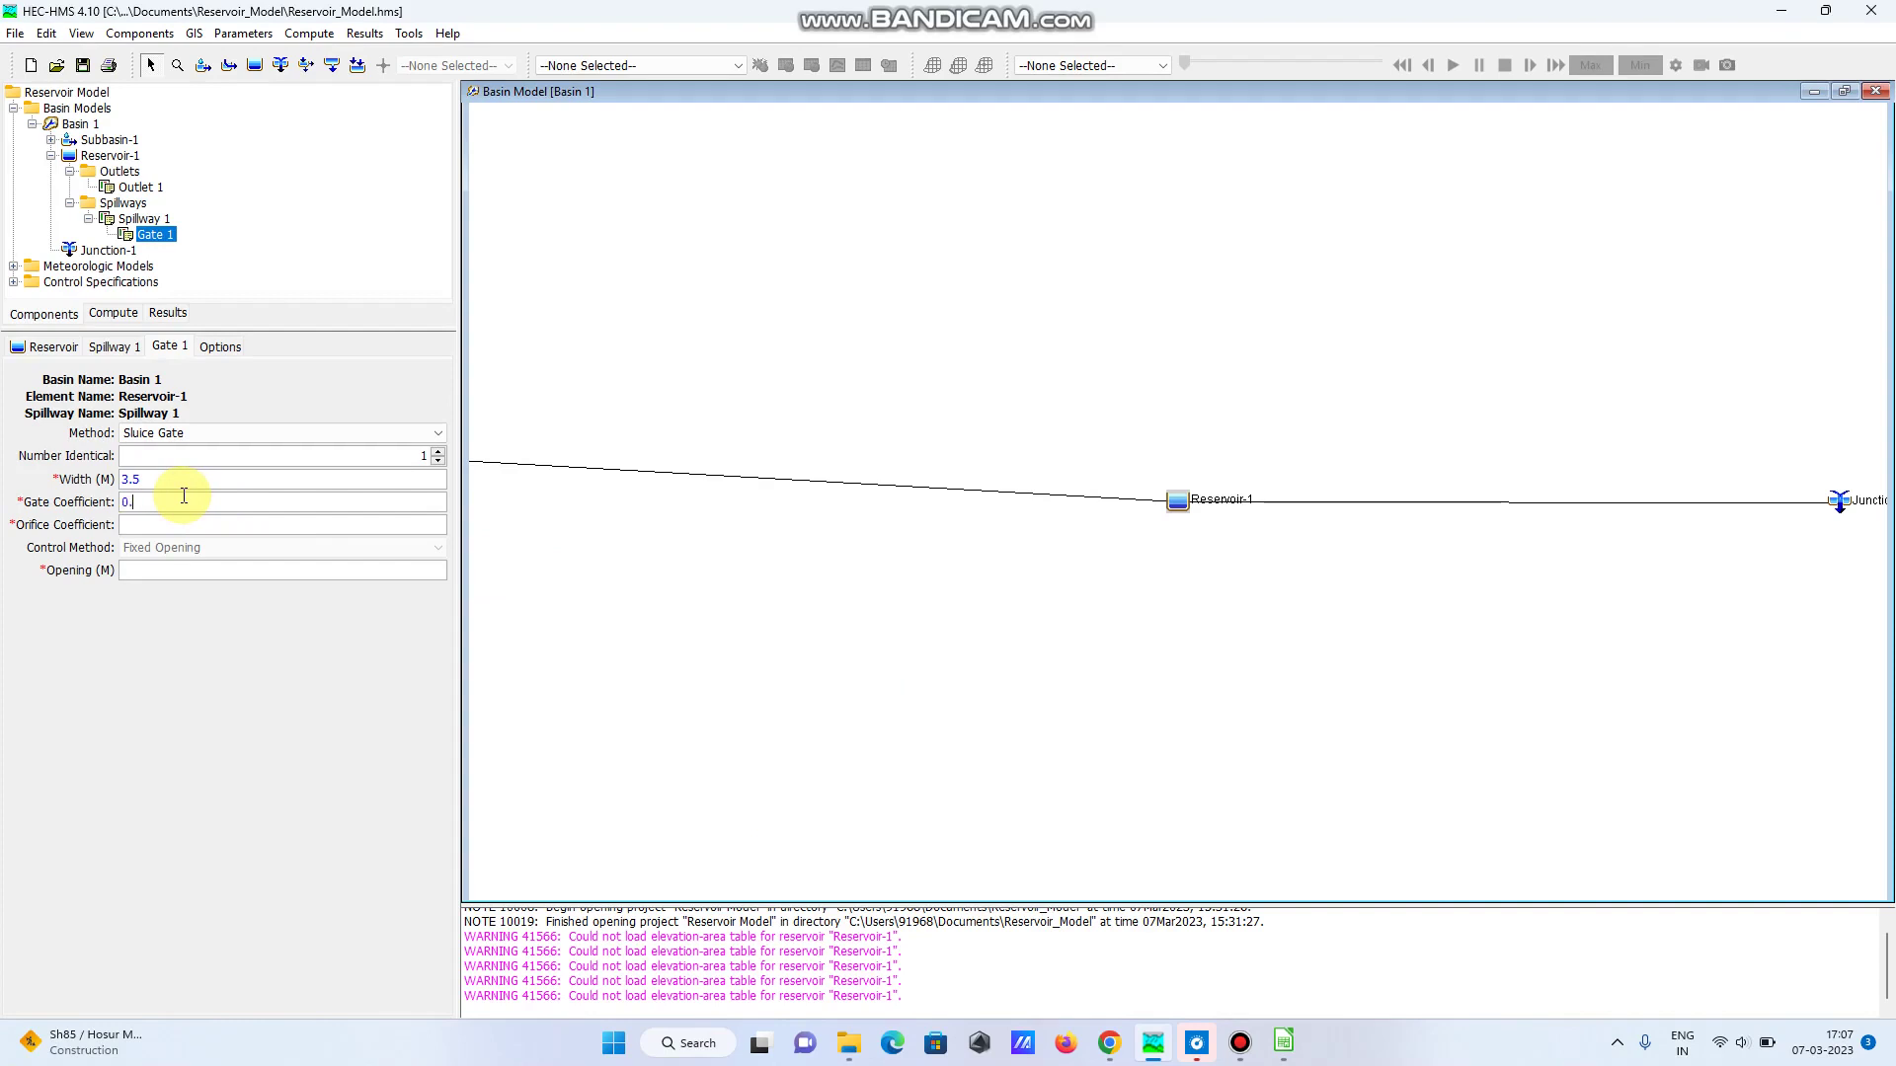
pyautogui.write('6')
pyautogui.write('8')
pyautogui.write('5')
pyautogui.click(82, 70)
pyautogui.click(143, 219)
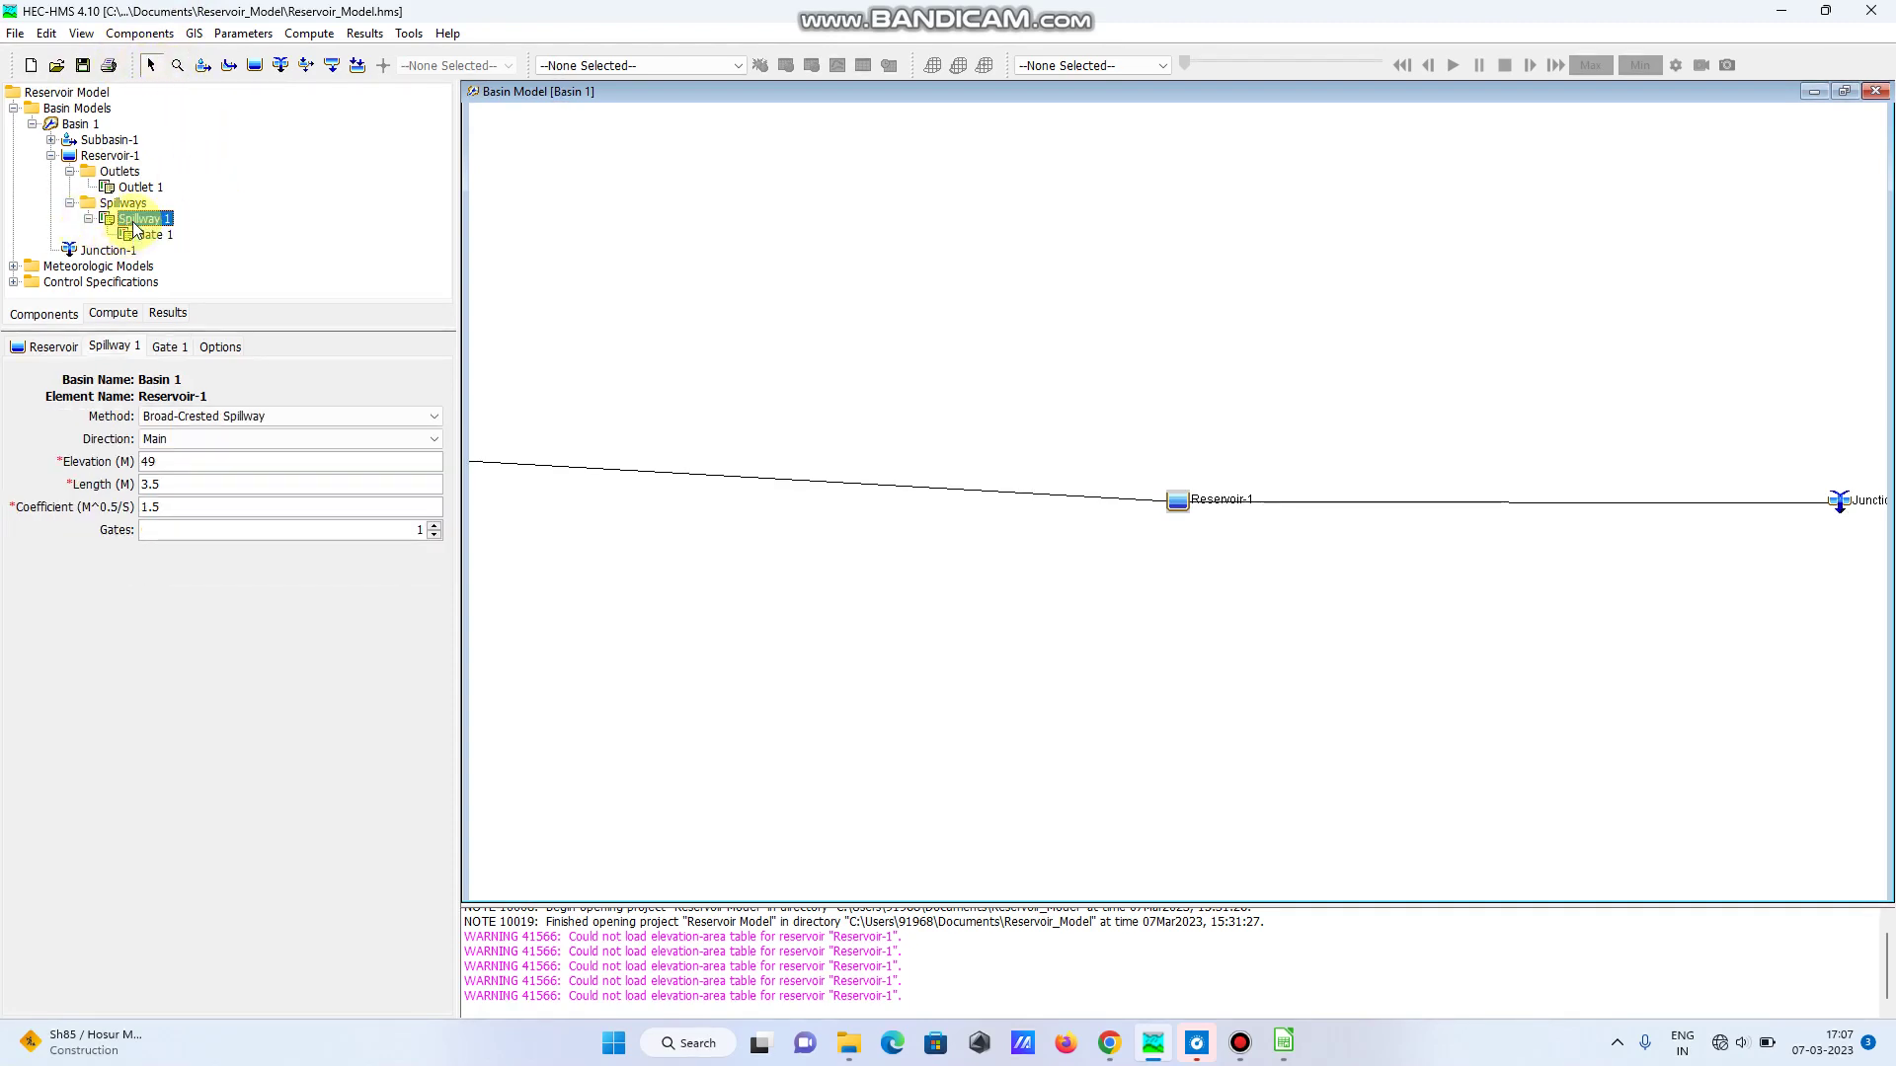
pyautogui.click(148, 235)
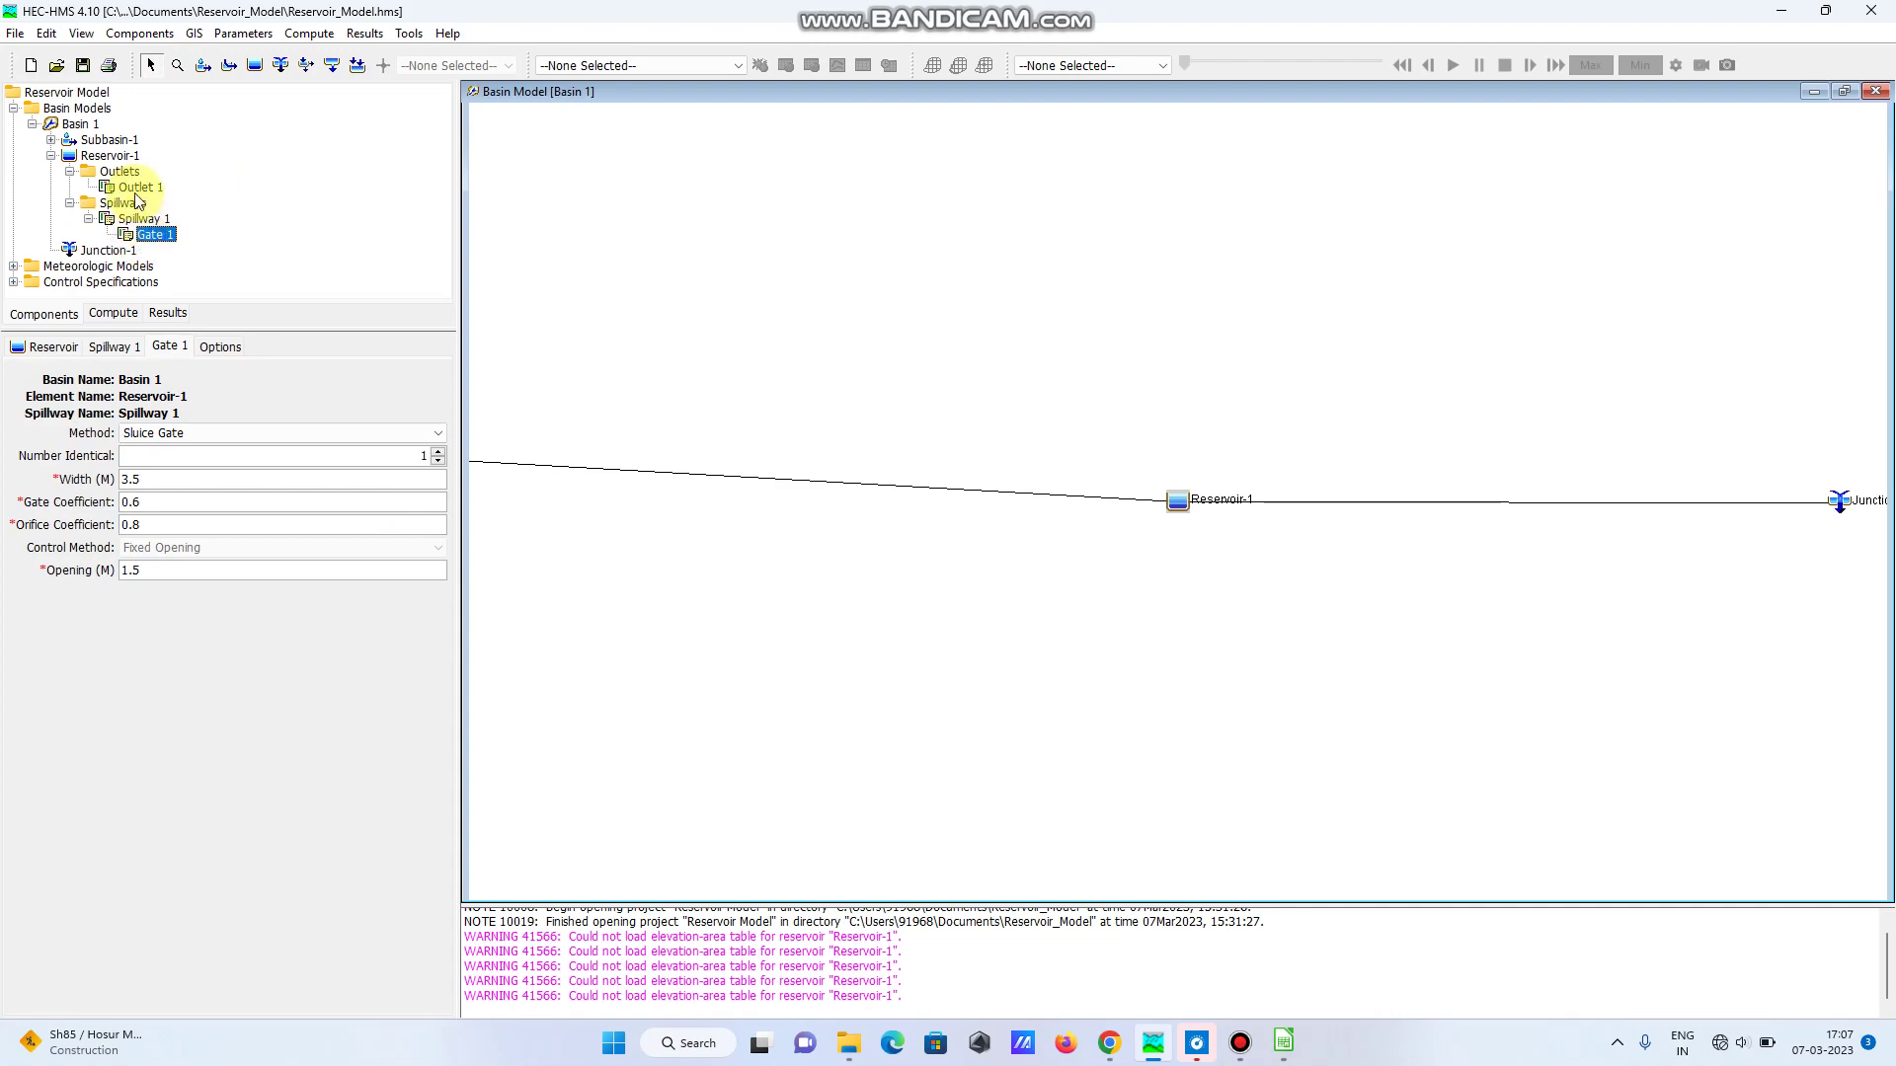
pyautogui.click(139, 187)
pyautogui.click(137, 203)
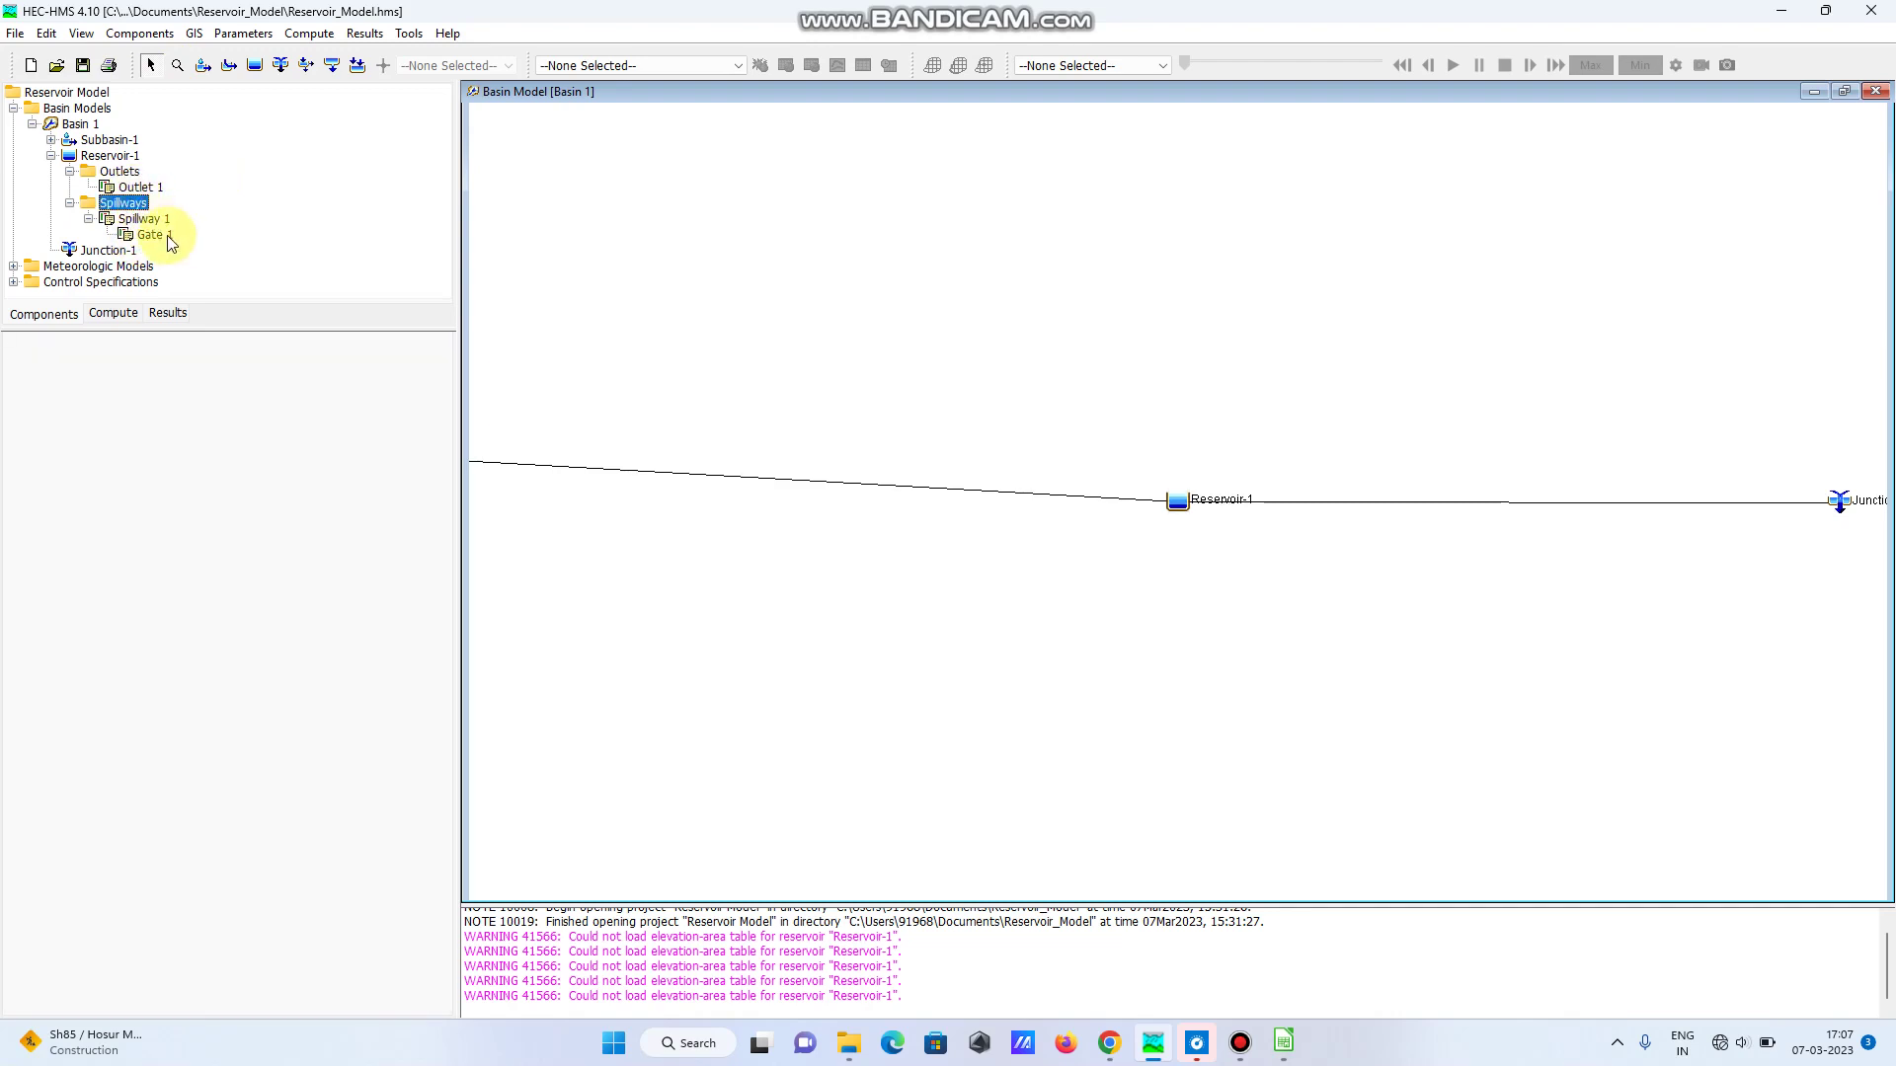
pyautogui.click(156, 235)
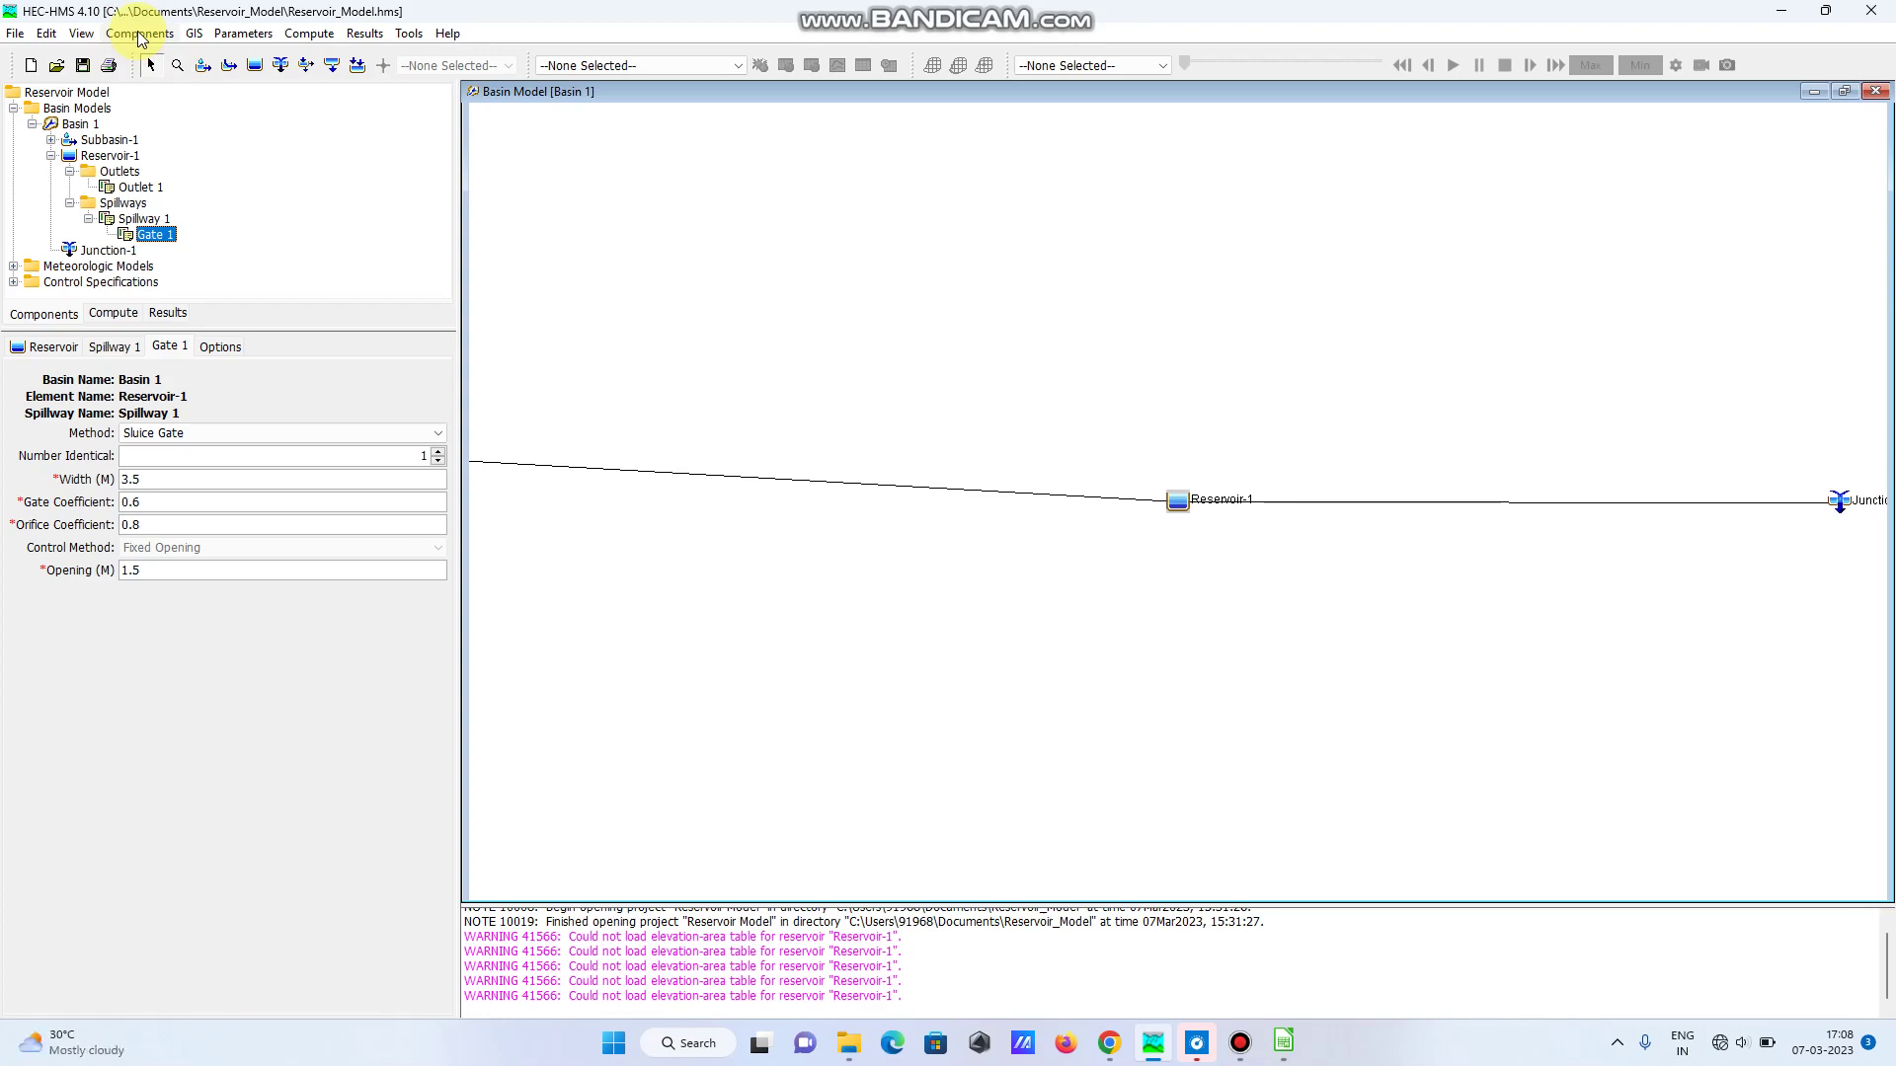
# - Create paired data component Table 1 with data type Elevation-Area Functions from the Components menu
pyautogui.click(144, 37)
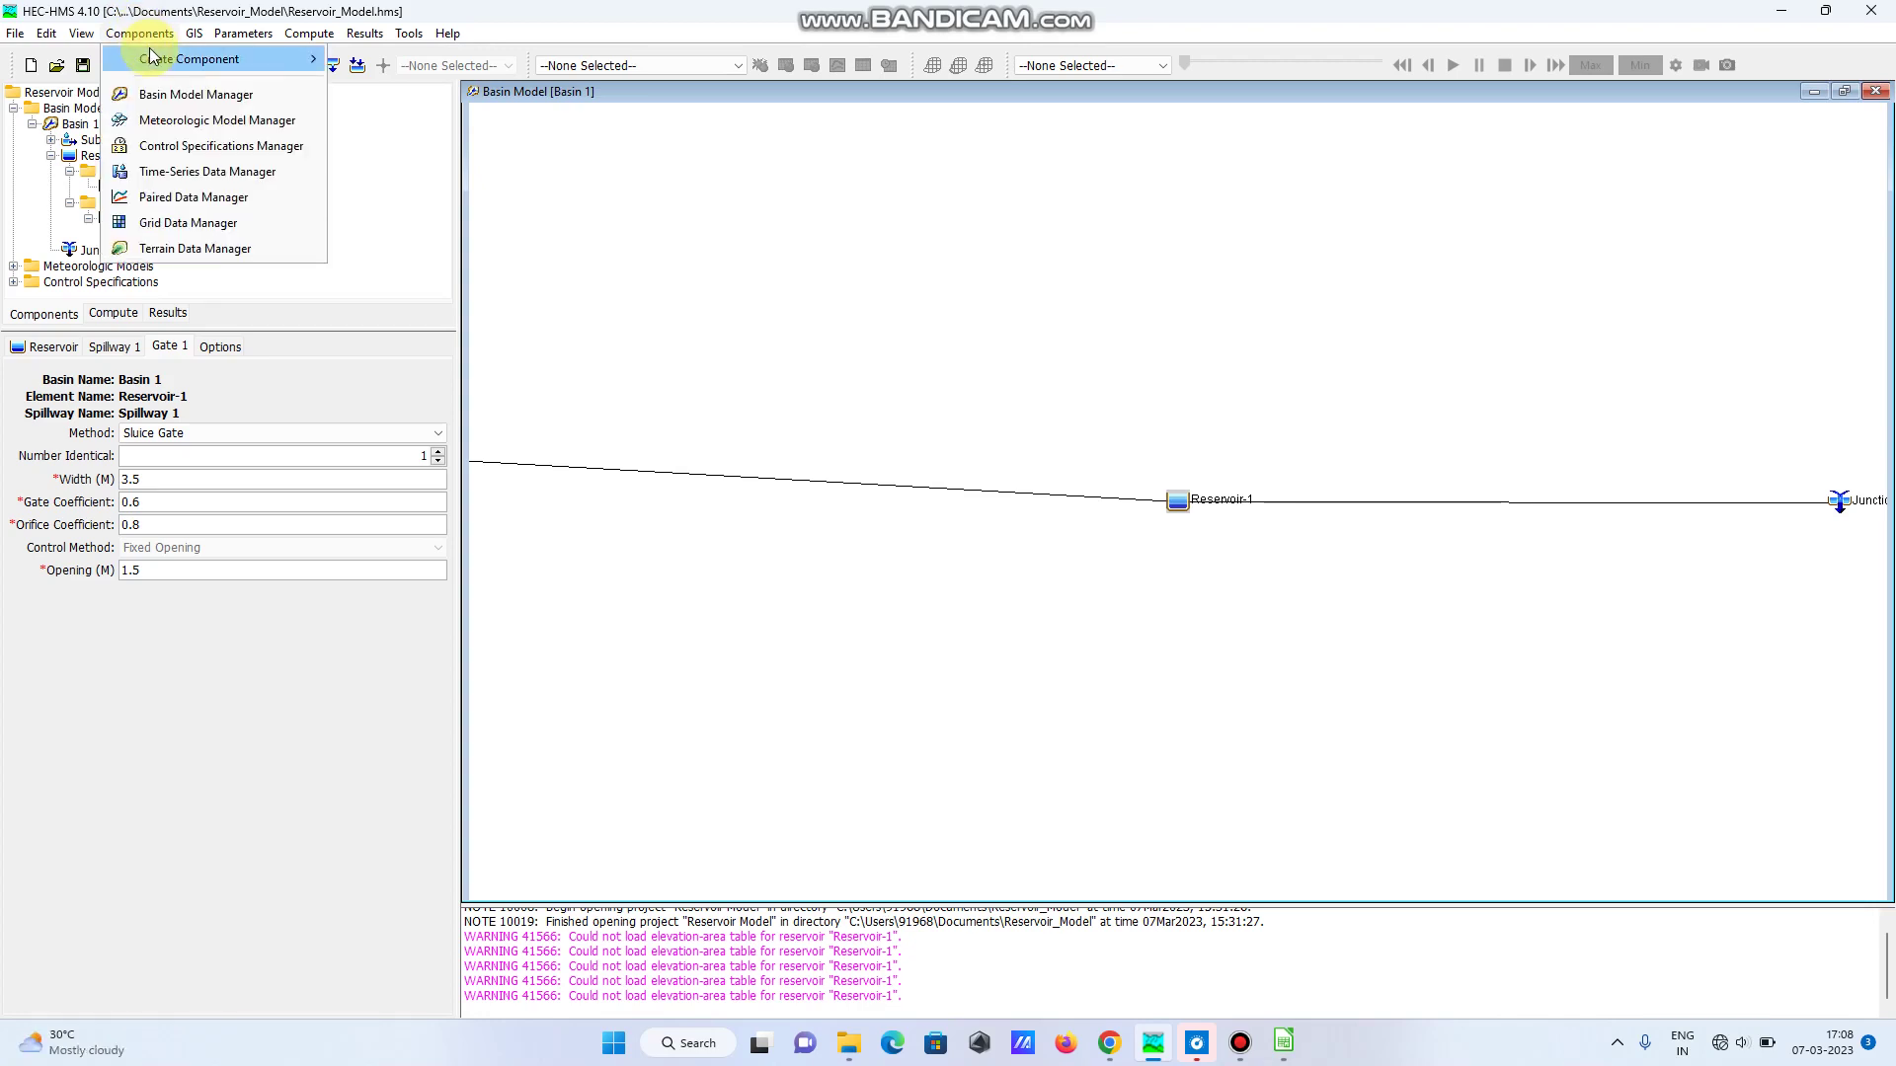
pyautogui.click(447, 32)
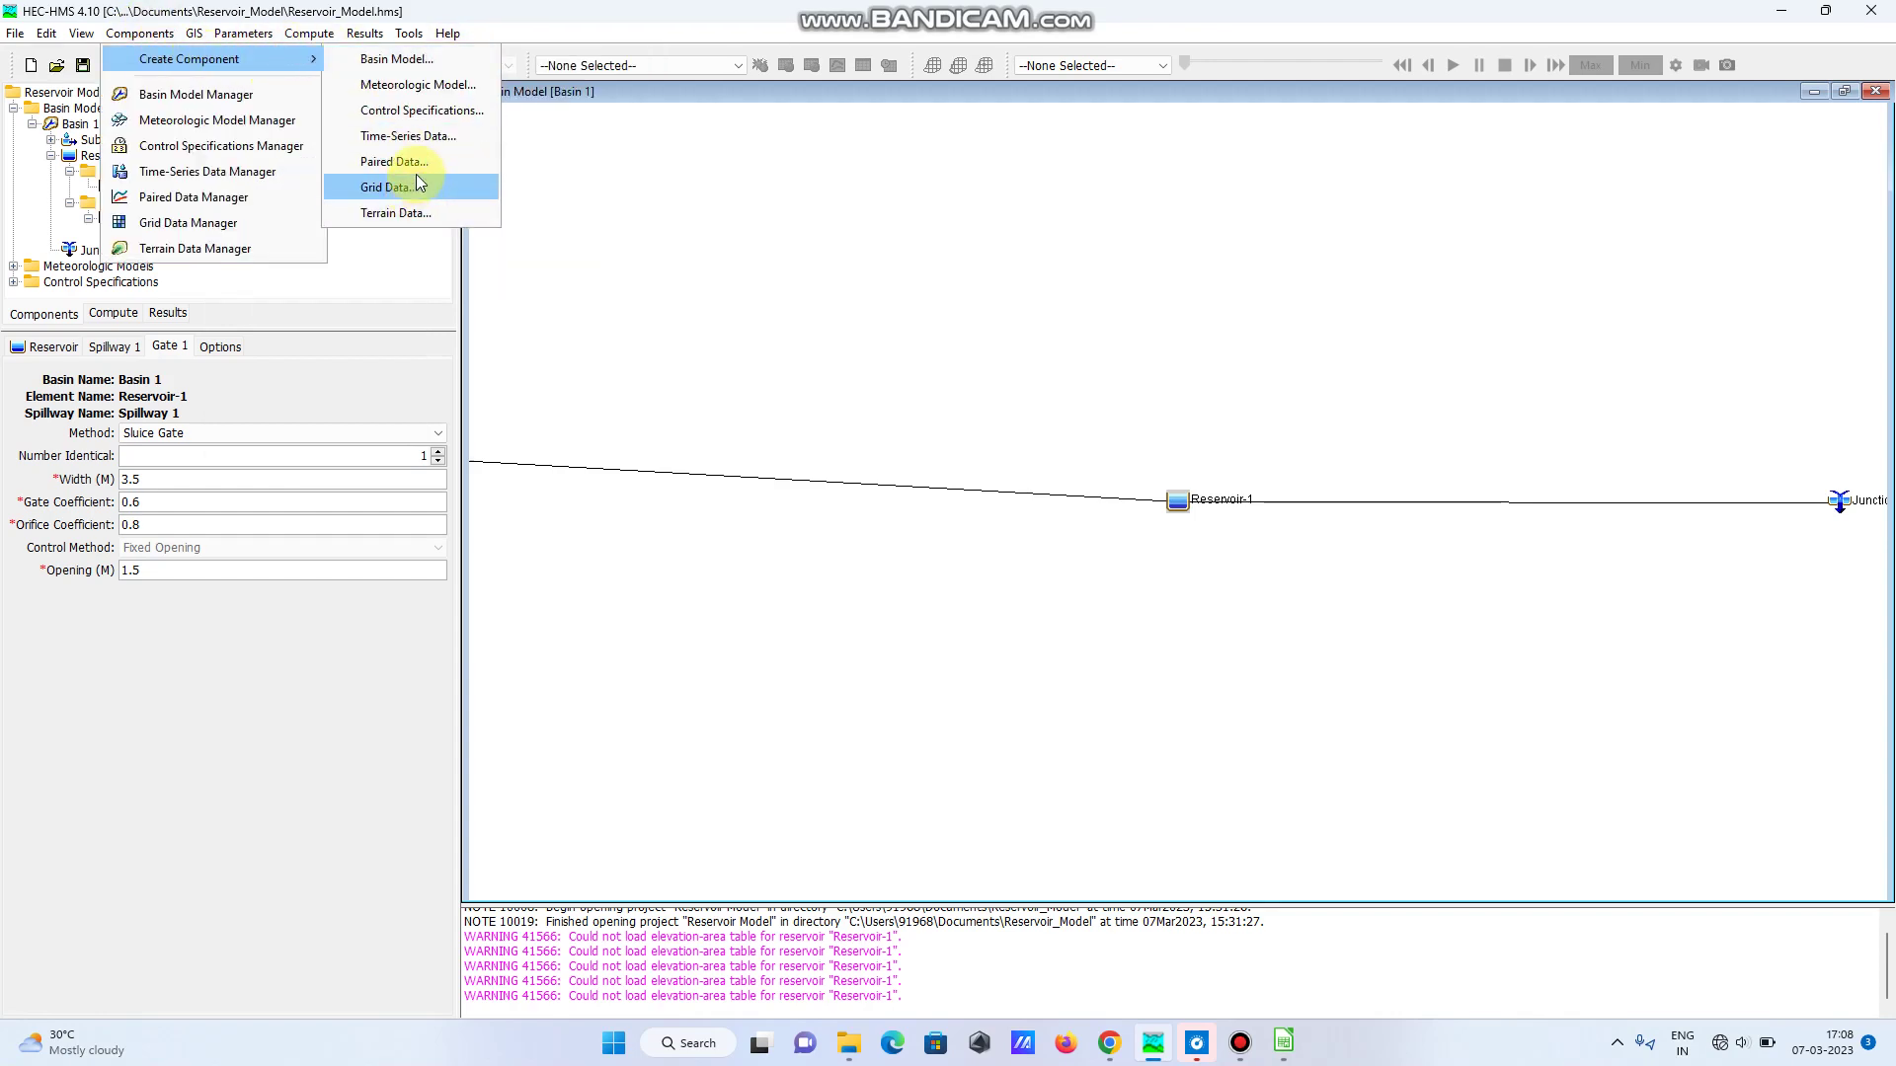
pyautogui.click(417, 160)
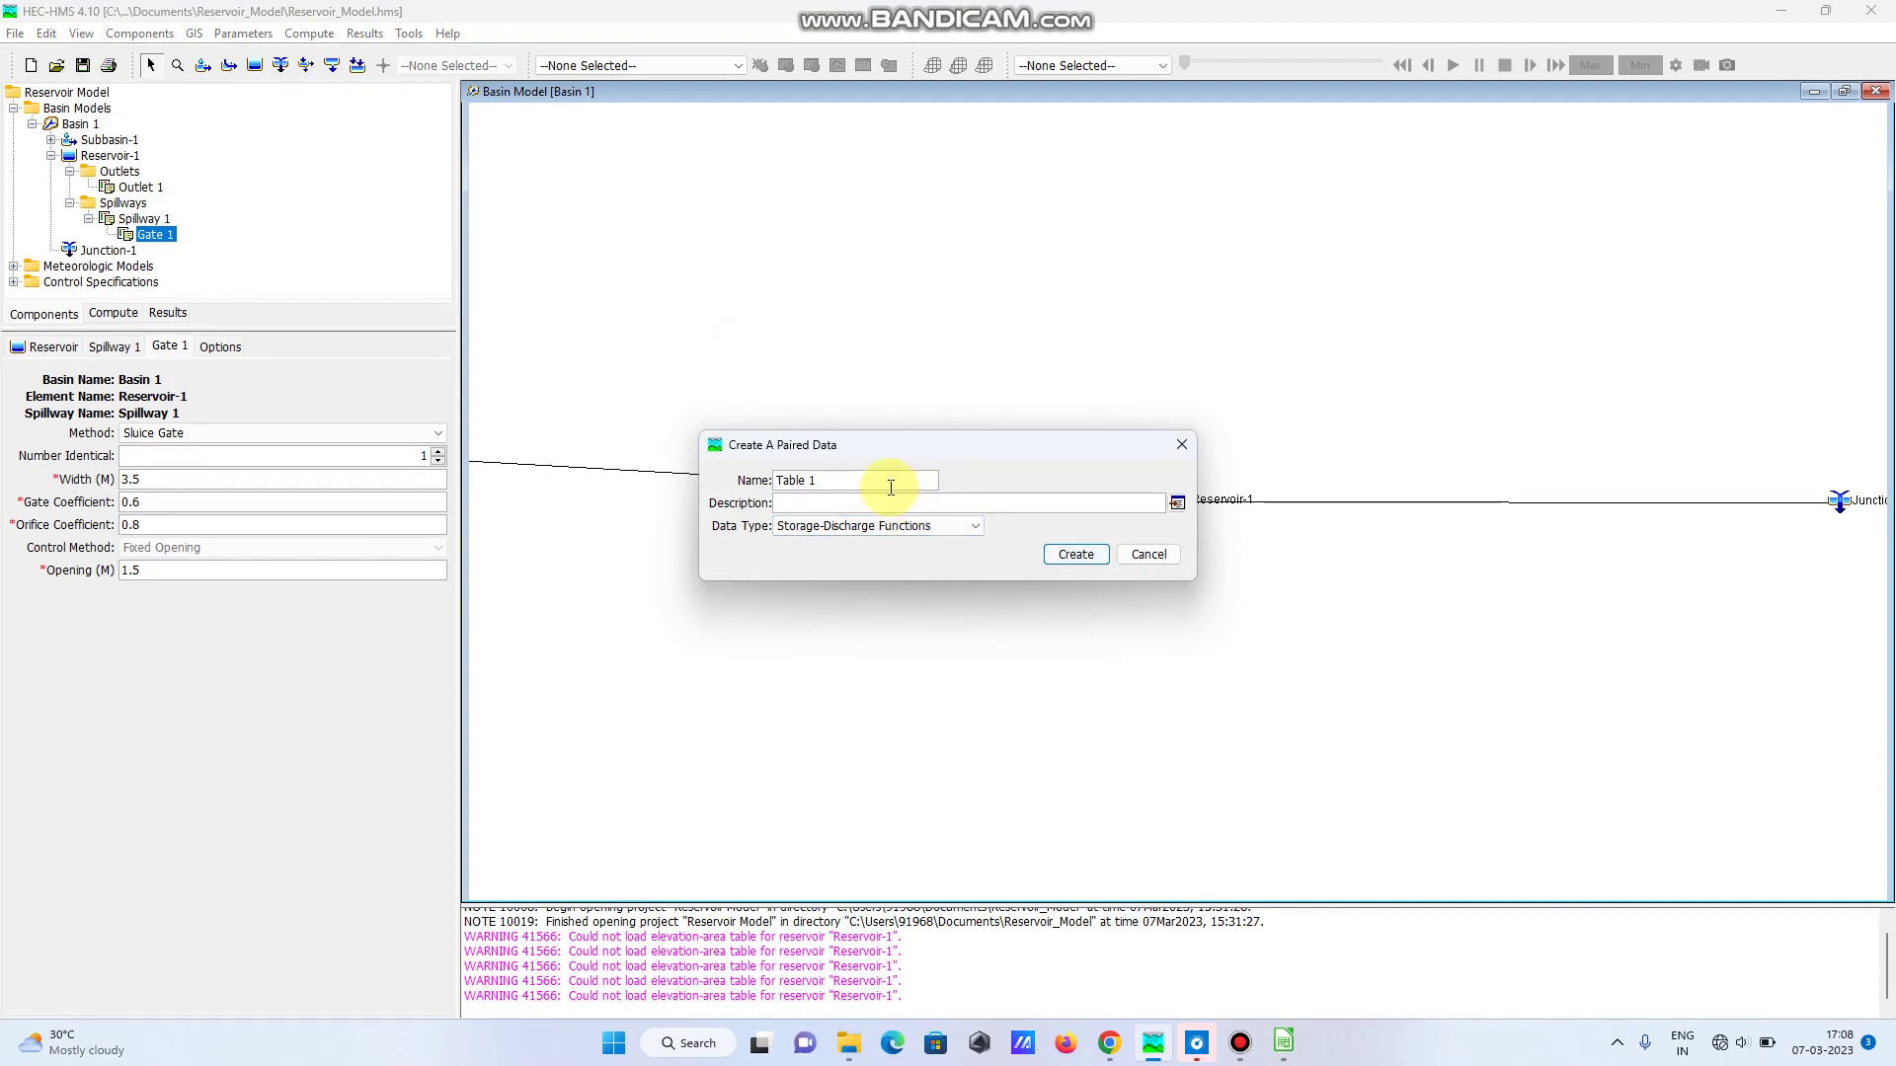
pyautogui.click(955, 526)
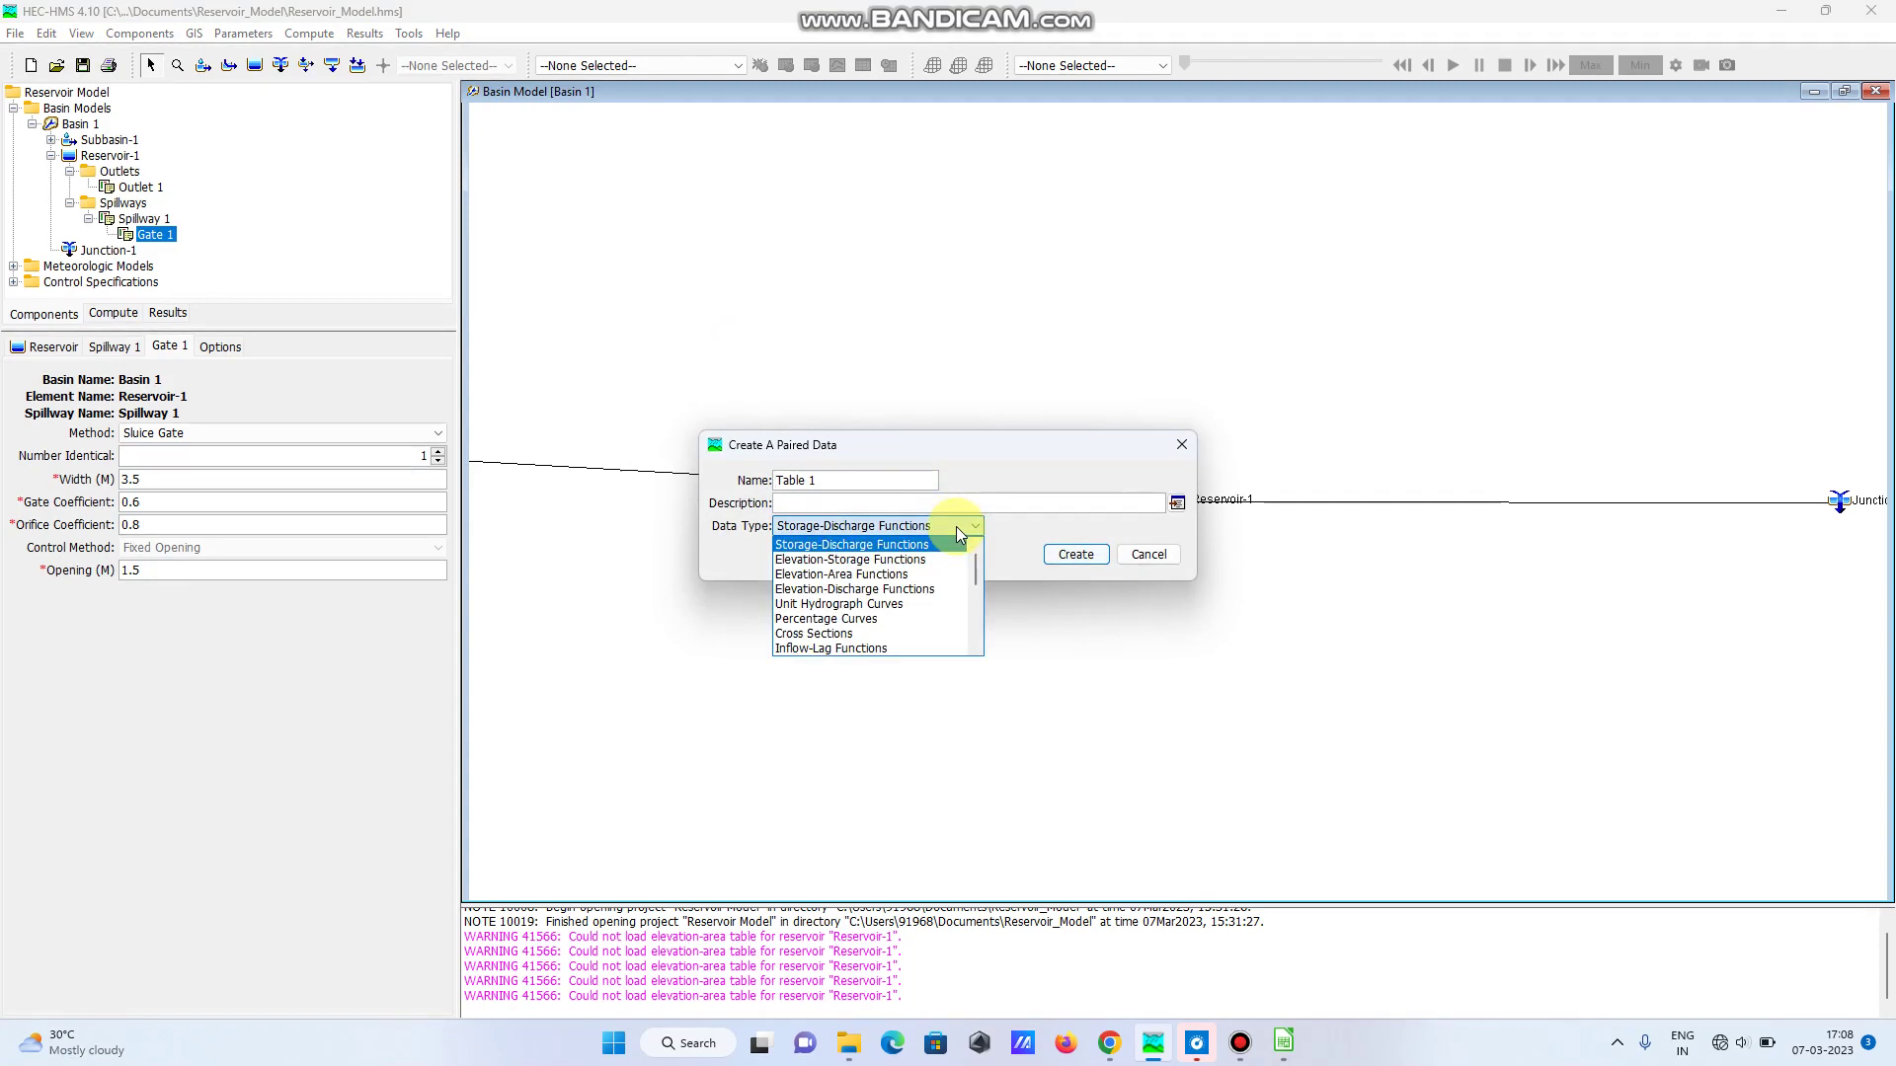
pyautogui.click(878, 575)
pyautogui.click(1074, 554)
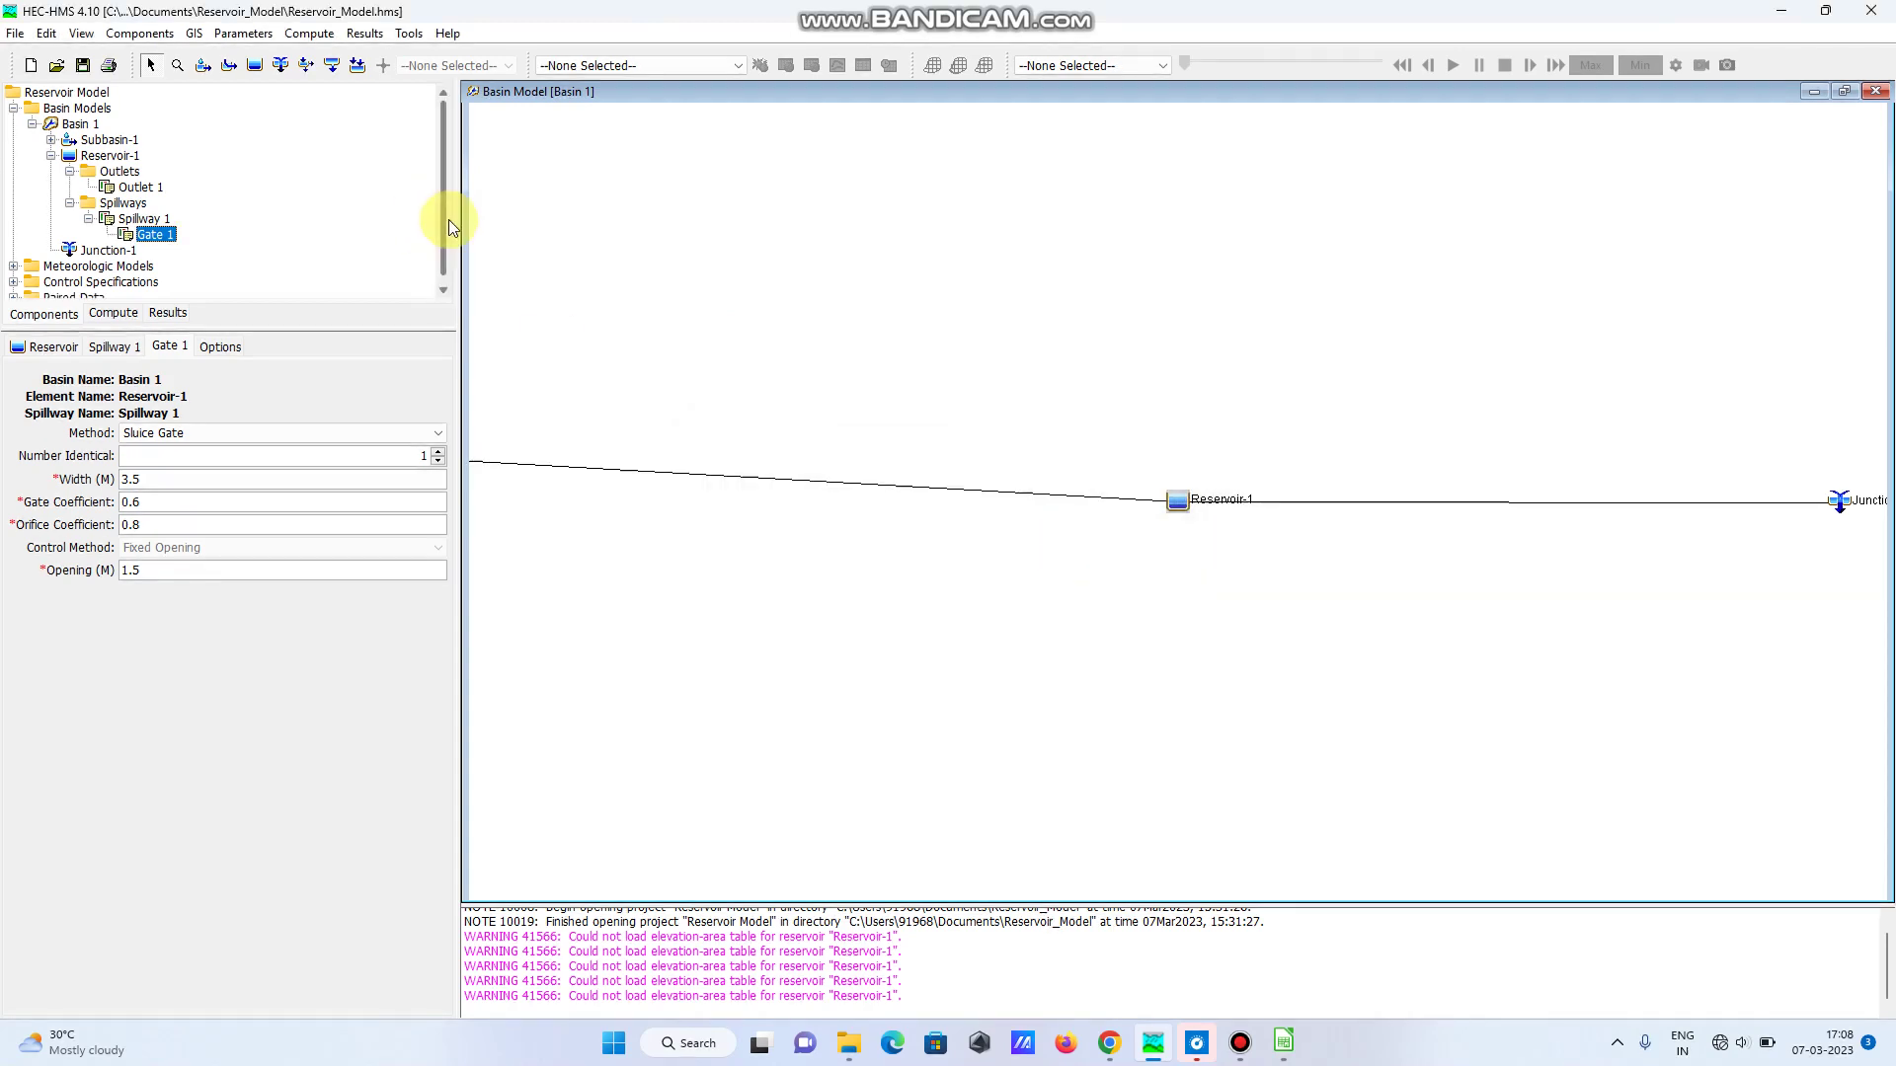
# - Set Table 1's units to metres and square metres and bring up its empty elevation-area table
pyautogui.moveTo(446, 219); pyautogui.dragTo(445, 227)
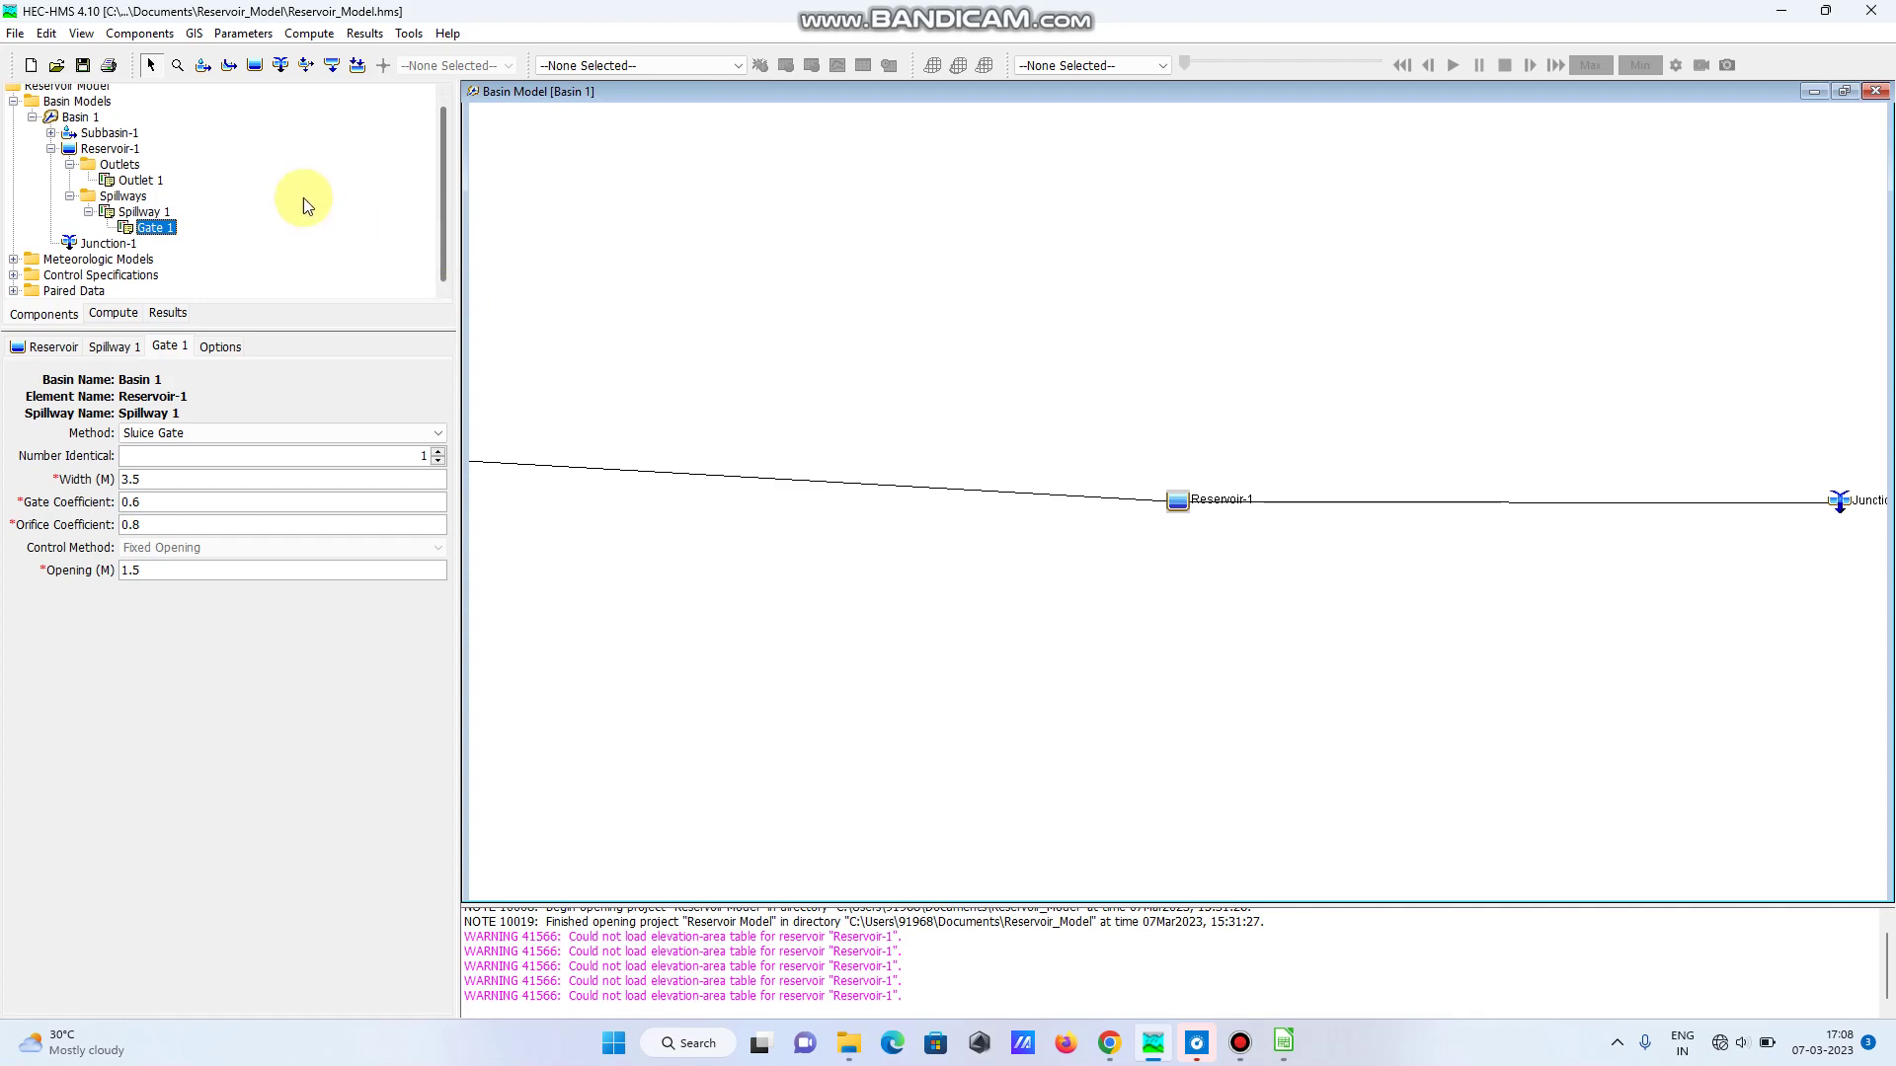
pyautogui.click(13, 292)
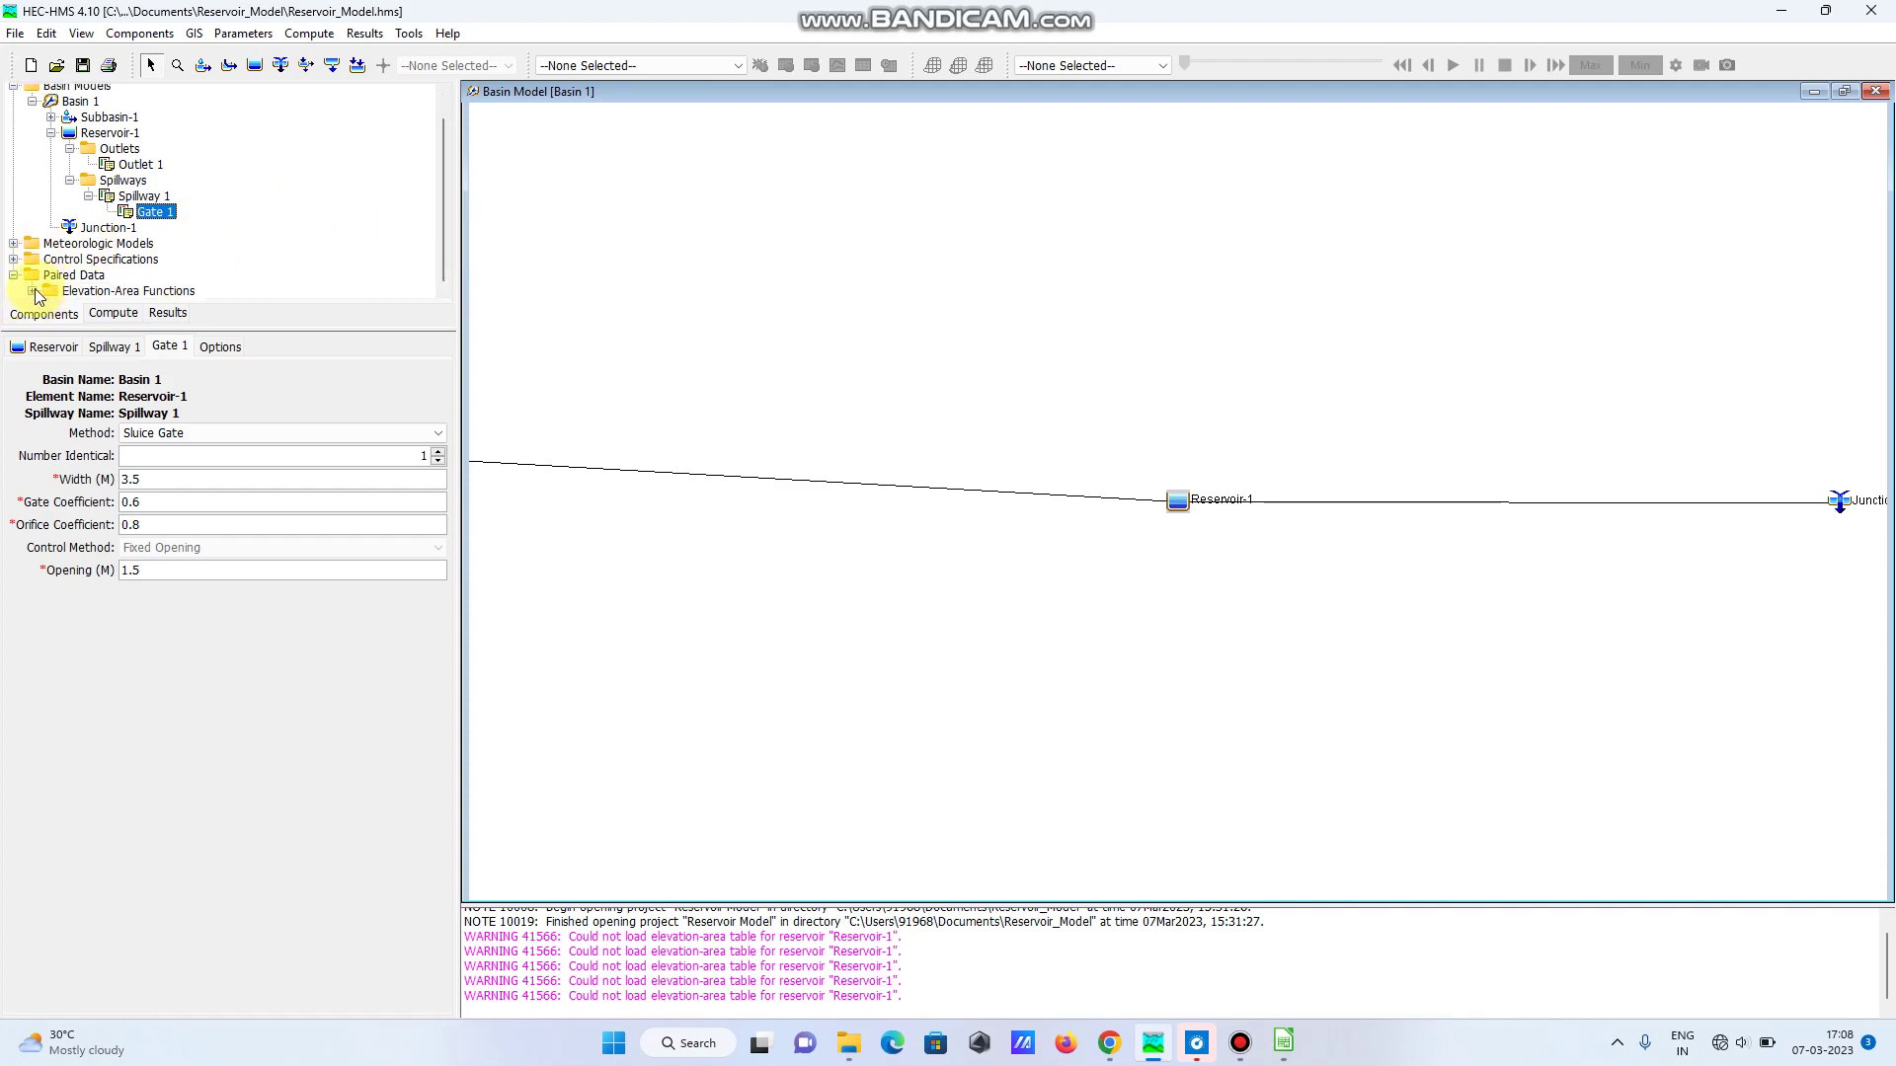
pyautogui.click(33, 291)
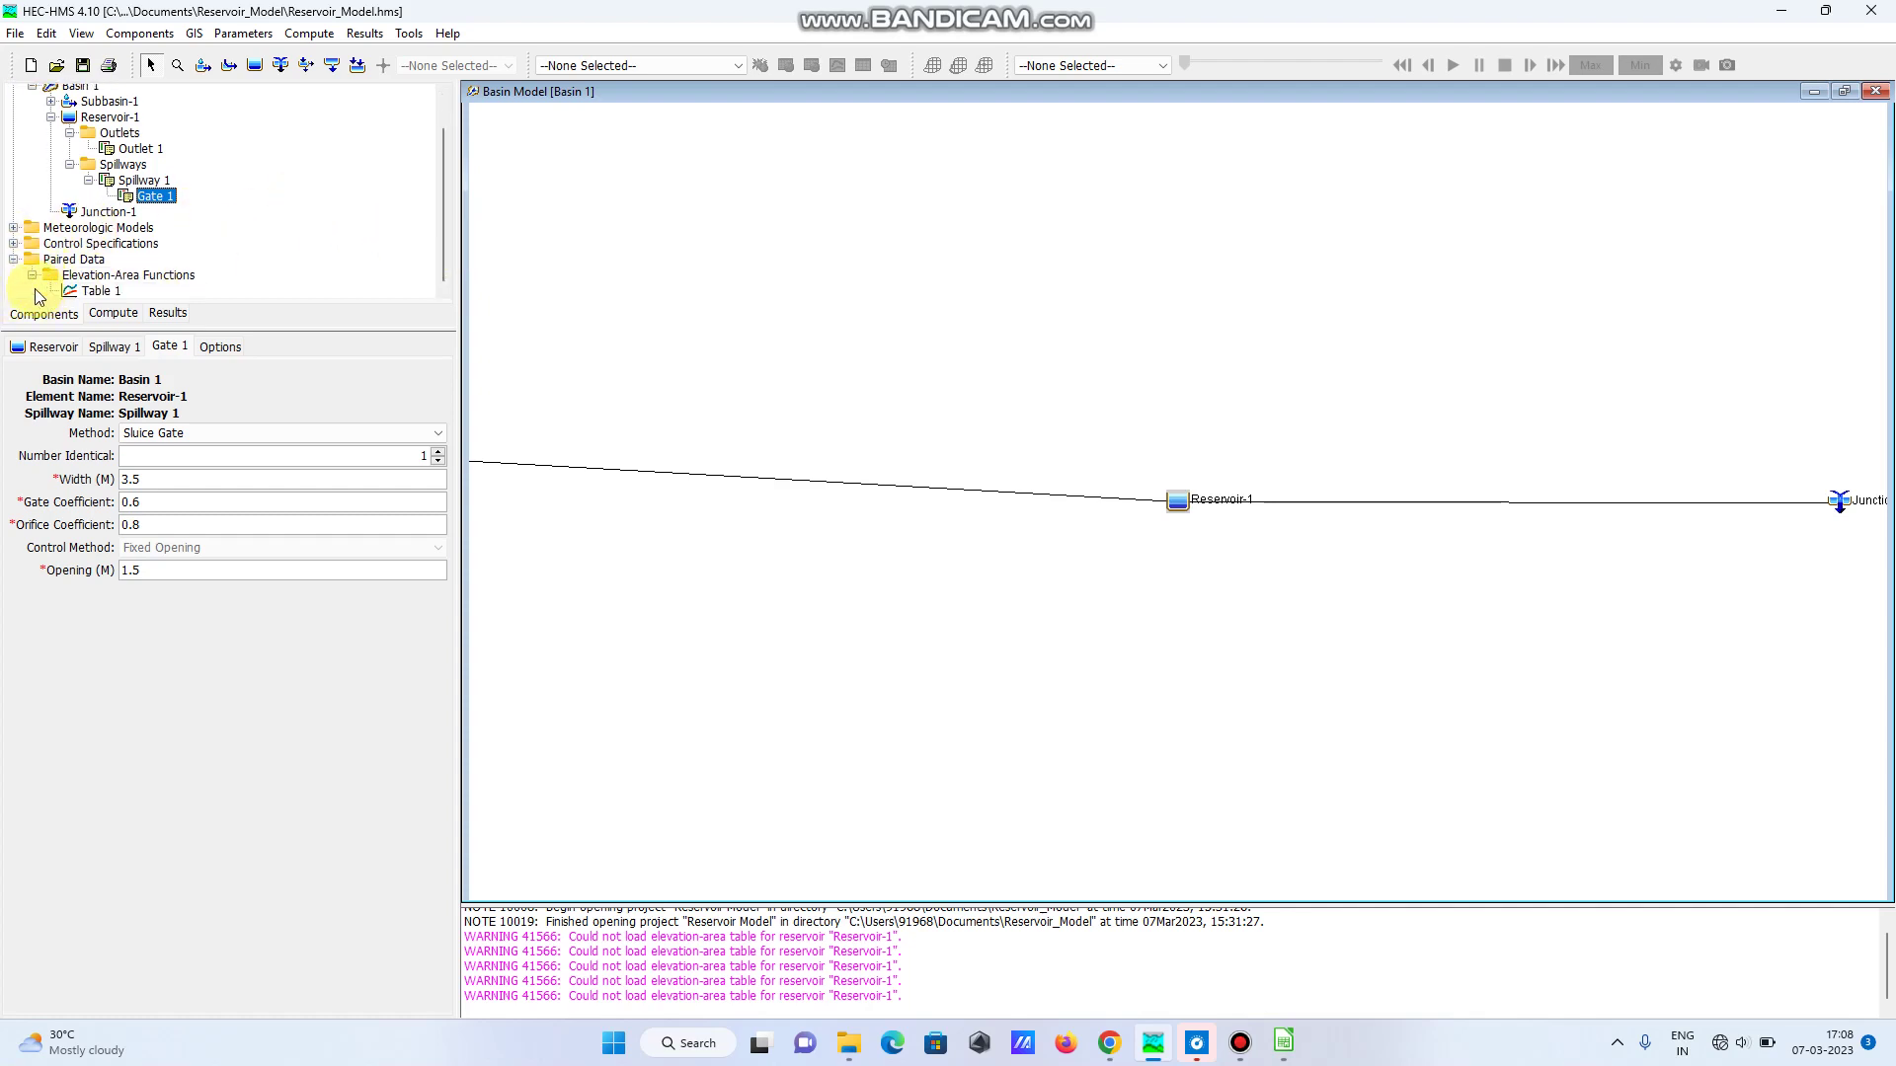
pyautogui.click(90, 291)
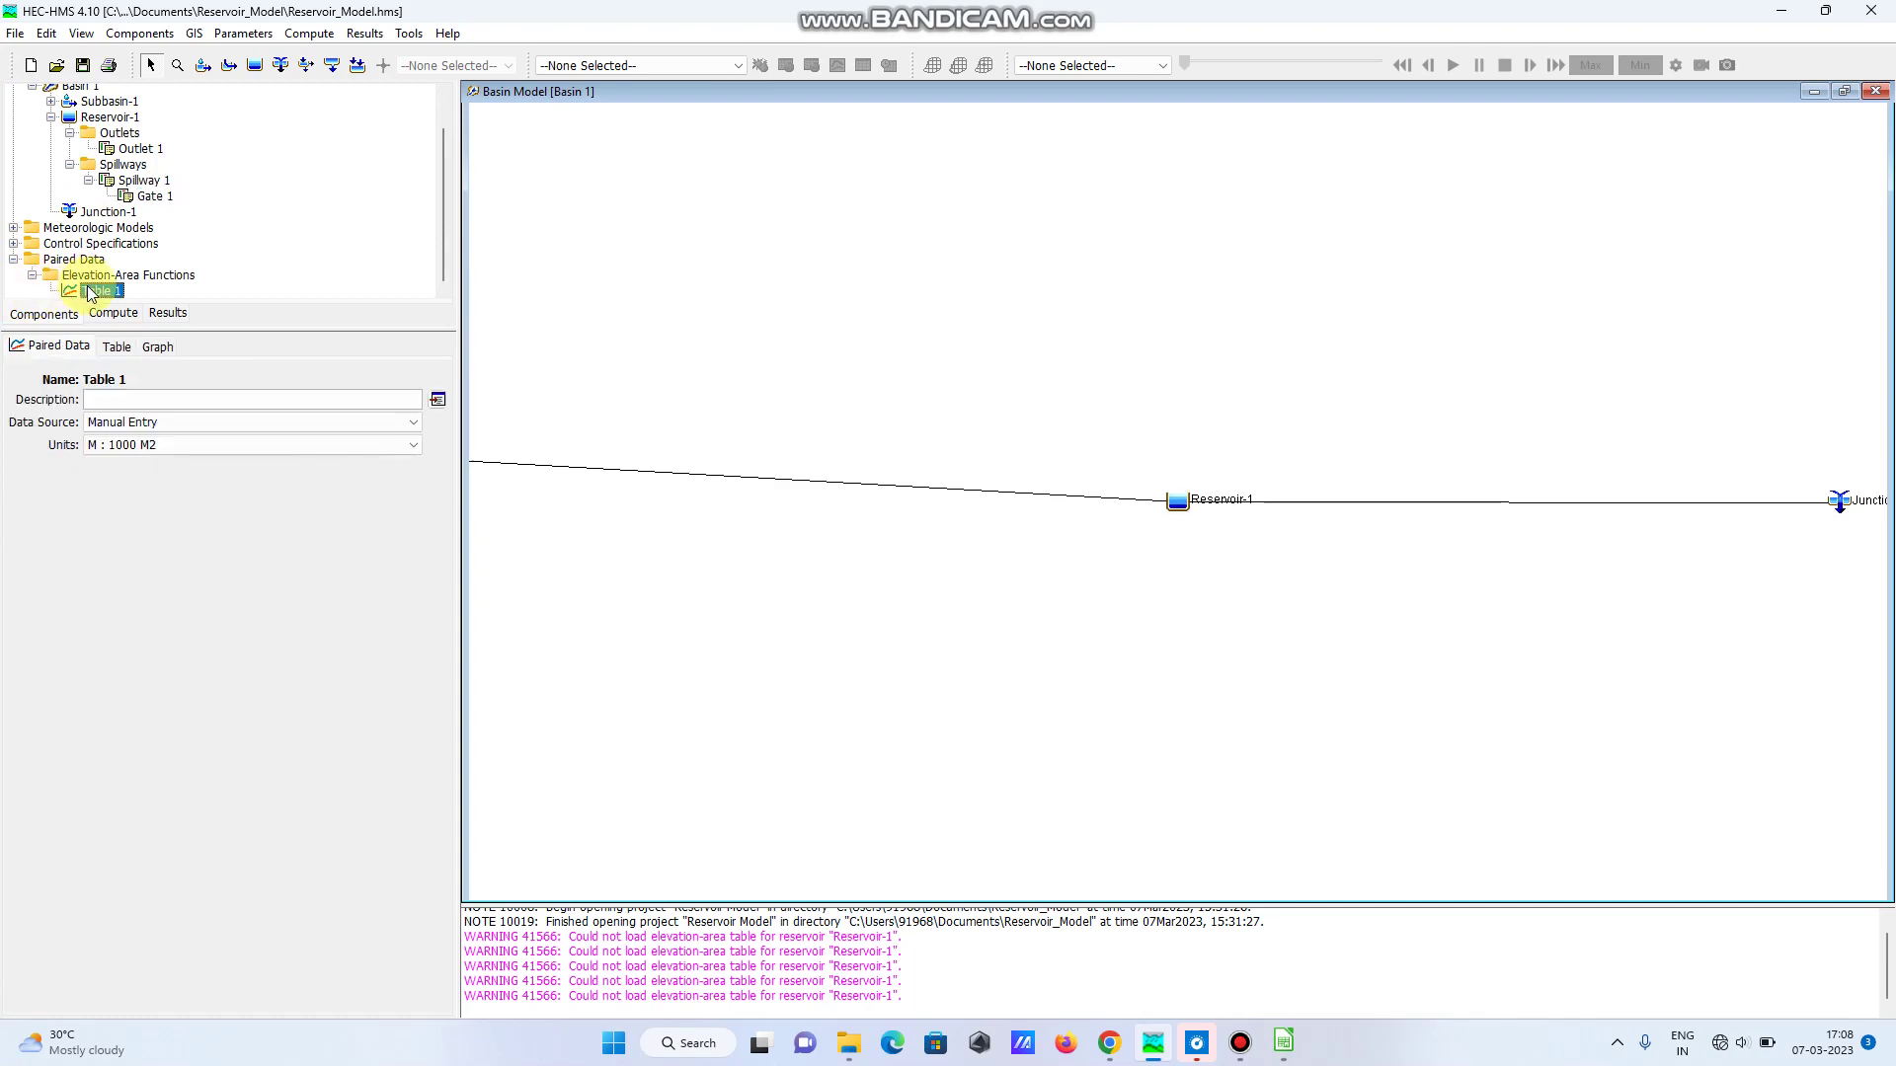
pyautogui.click(168, 446)
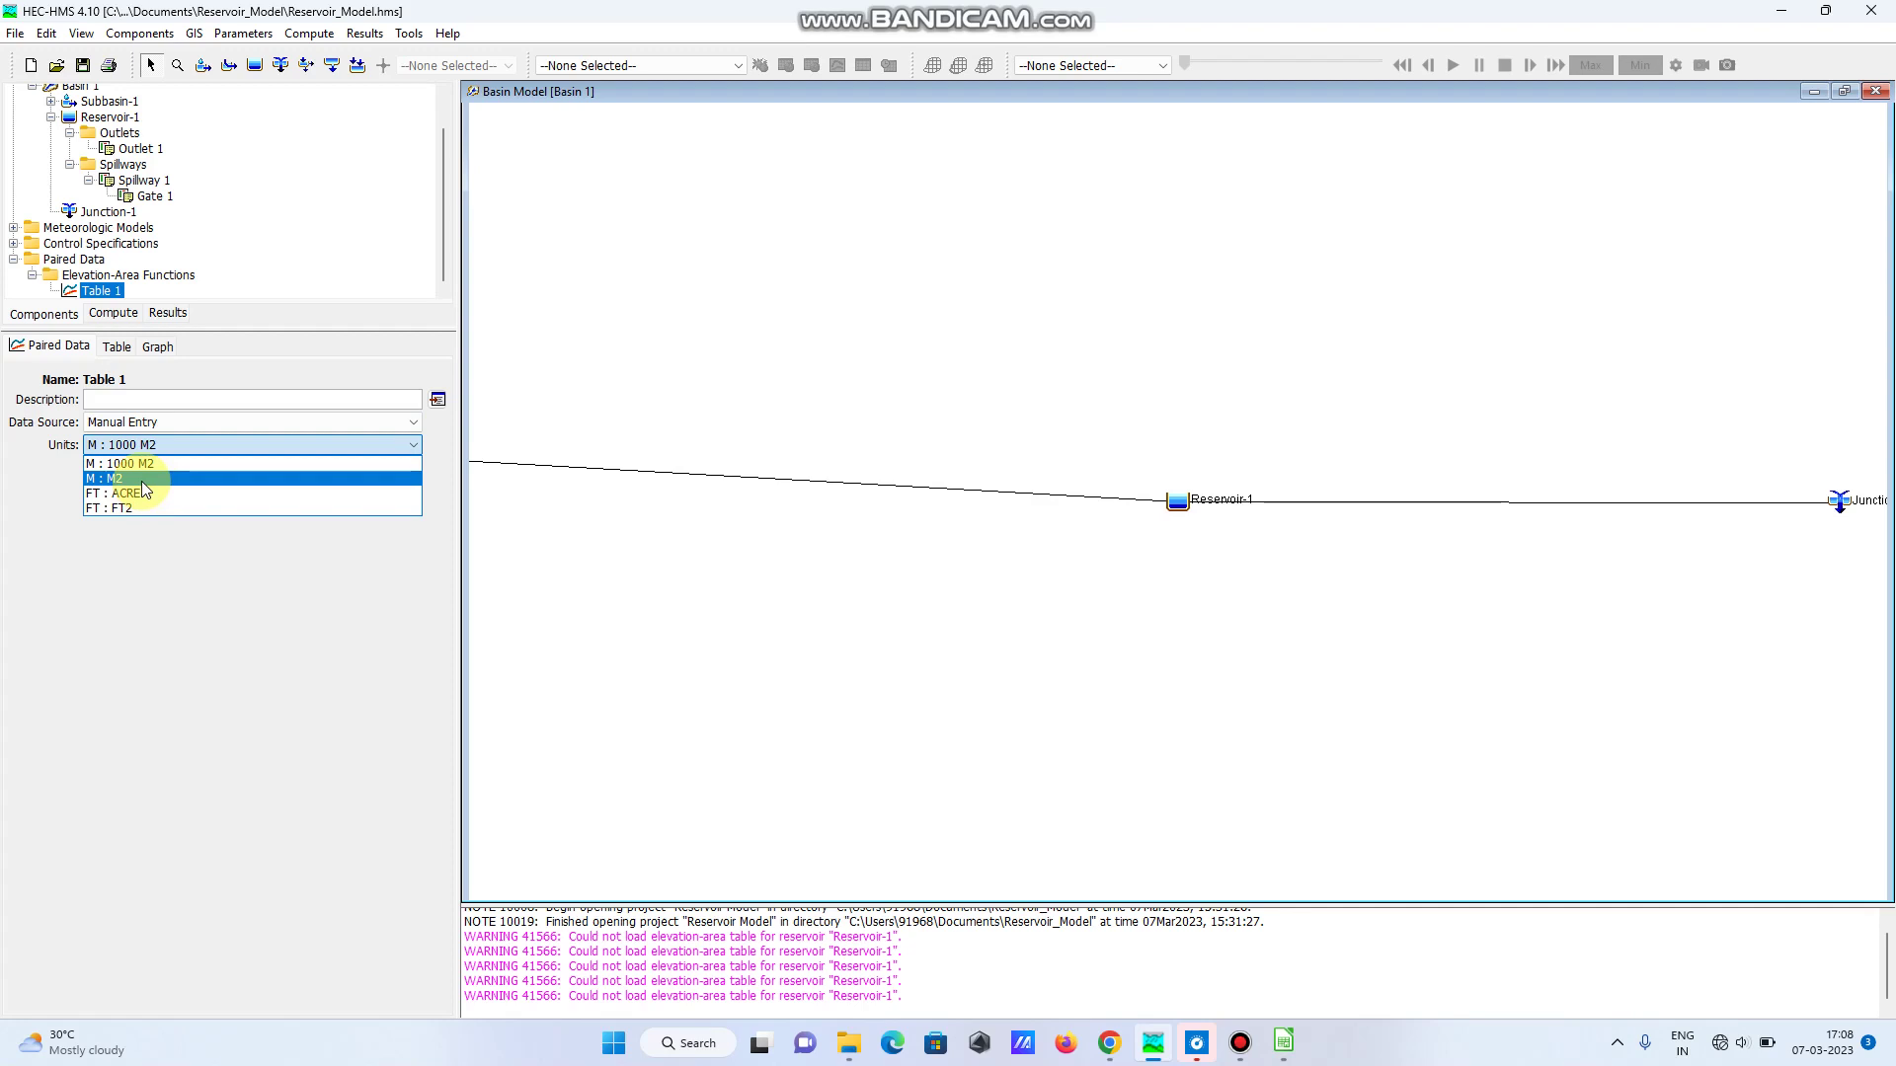
pyautogui.click(140, 482)
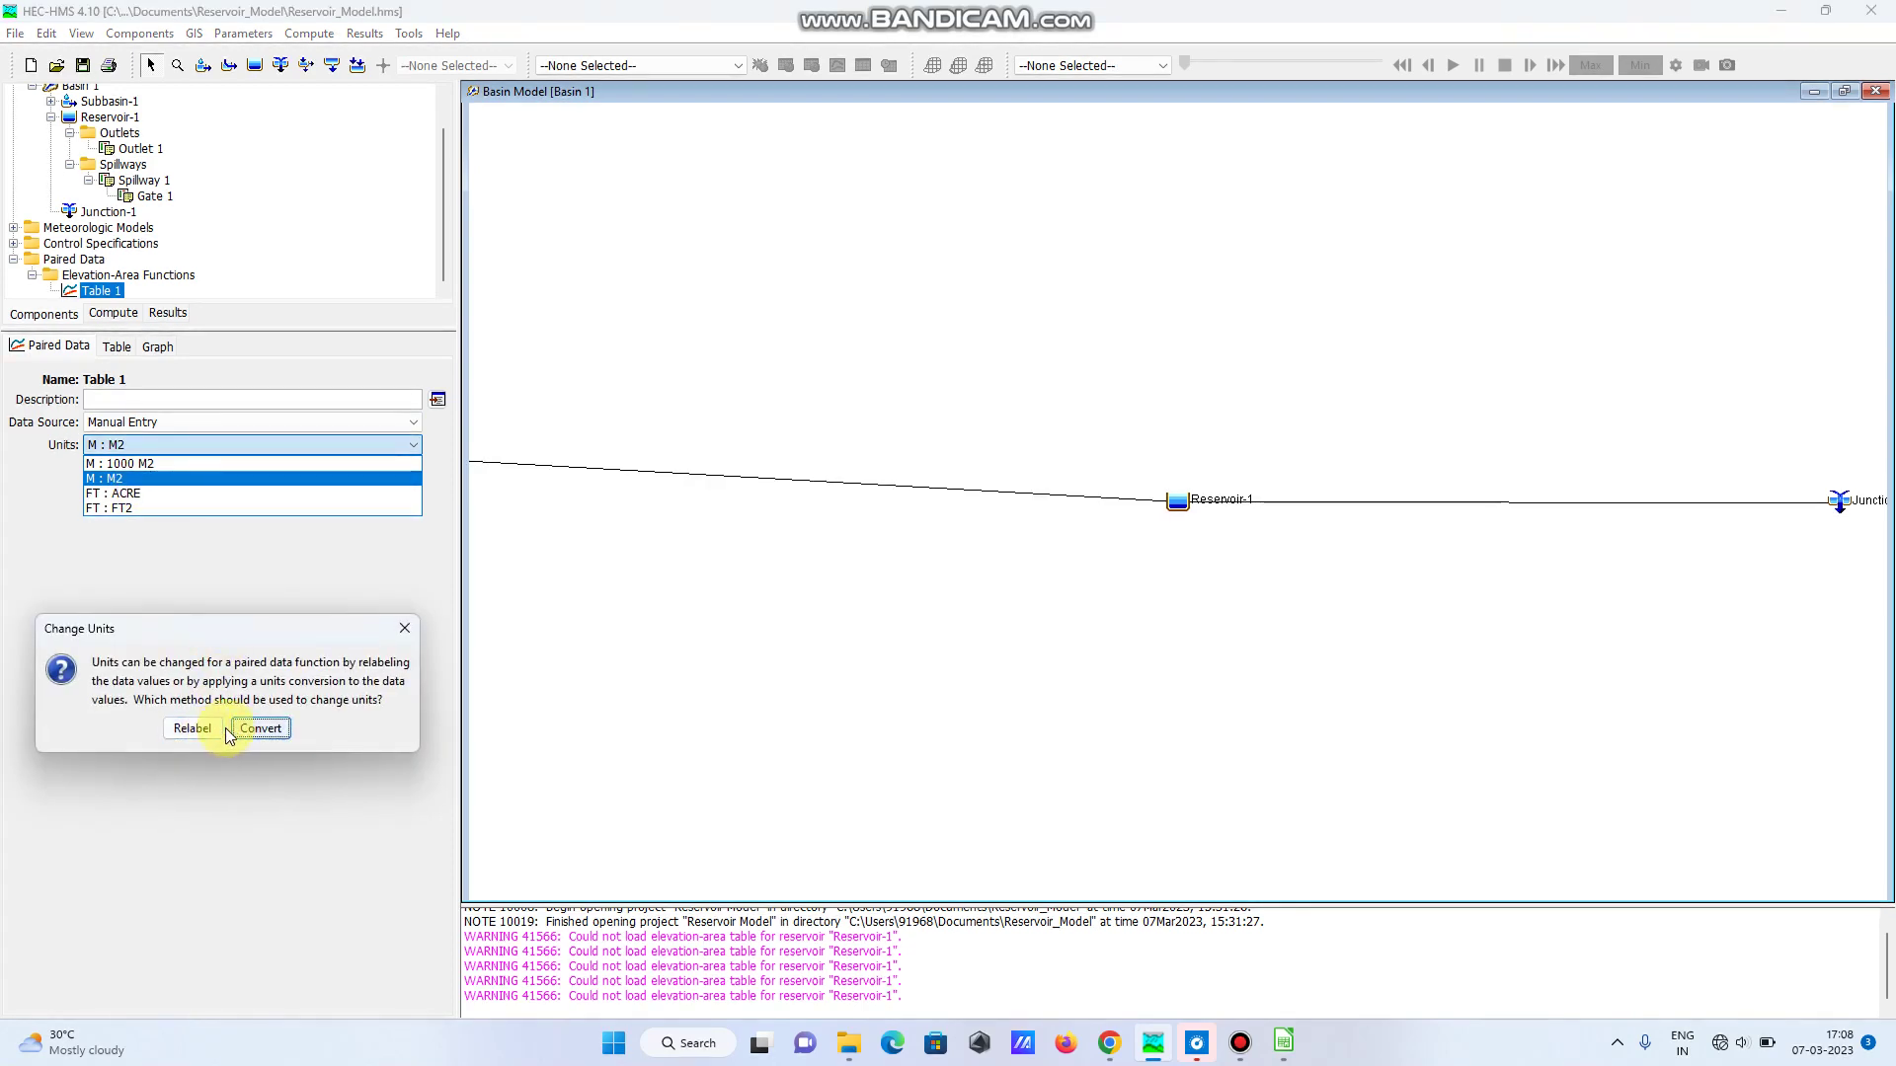
pyautogui.click(257, 730)
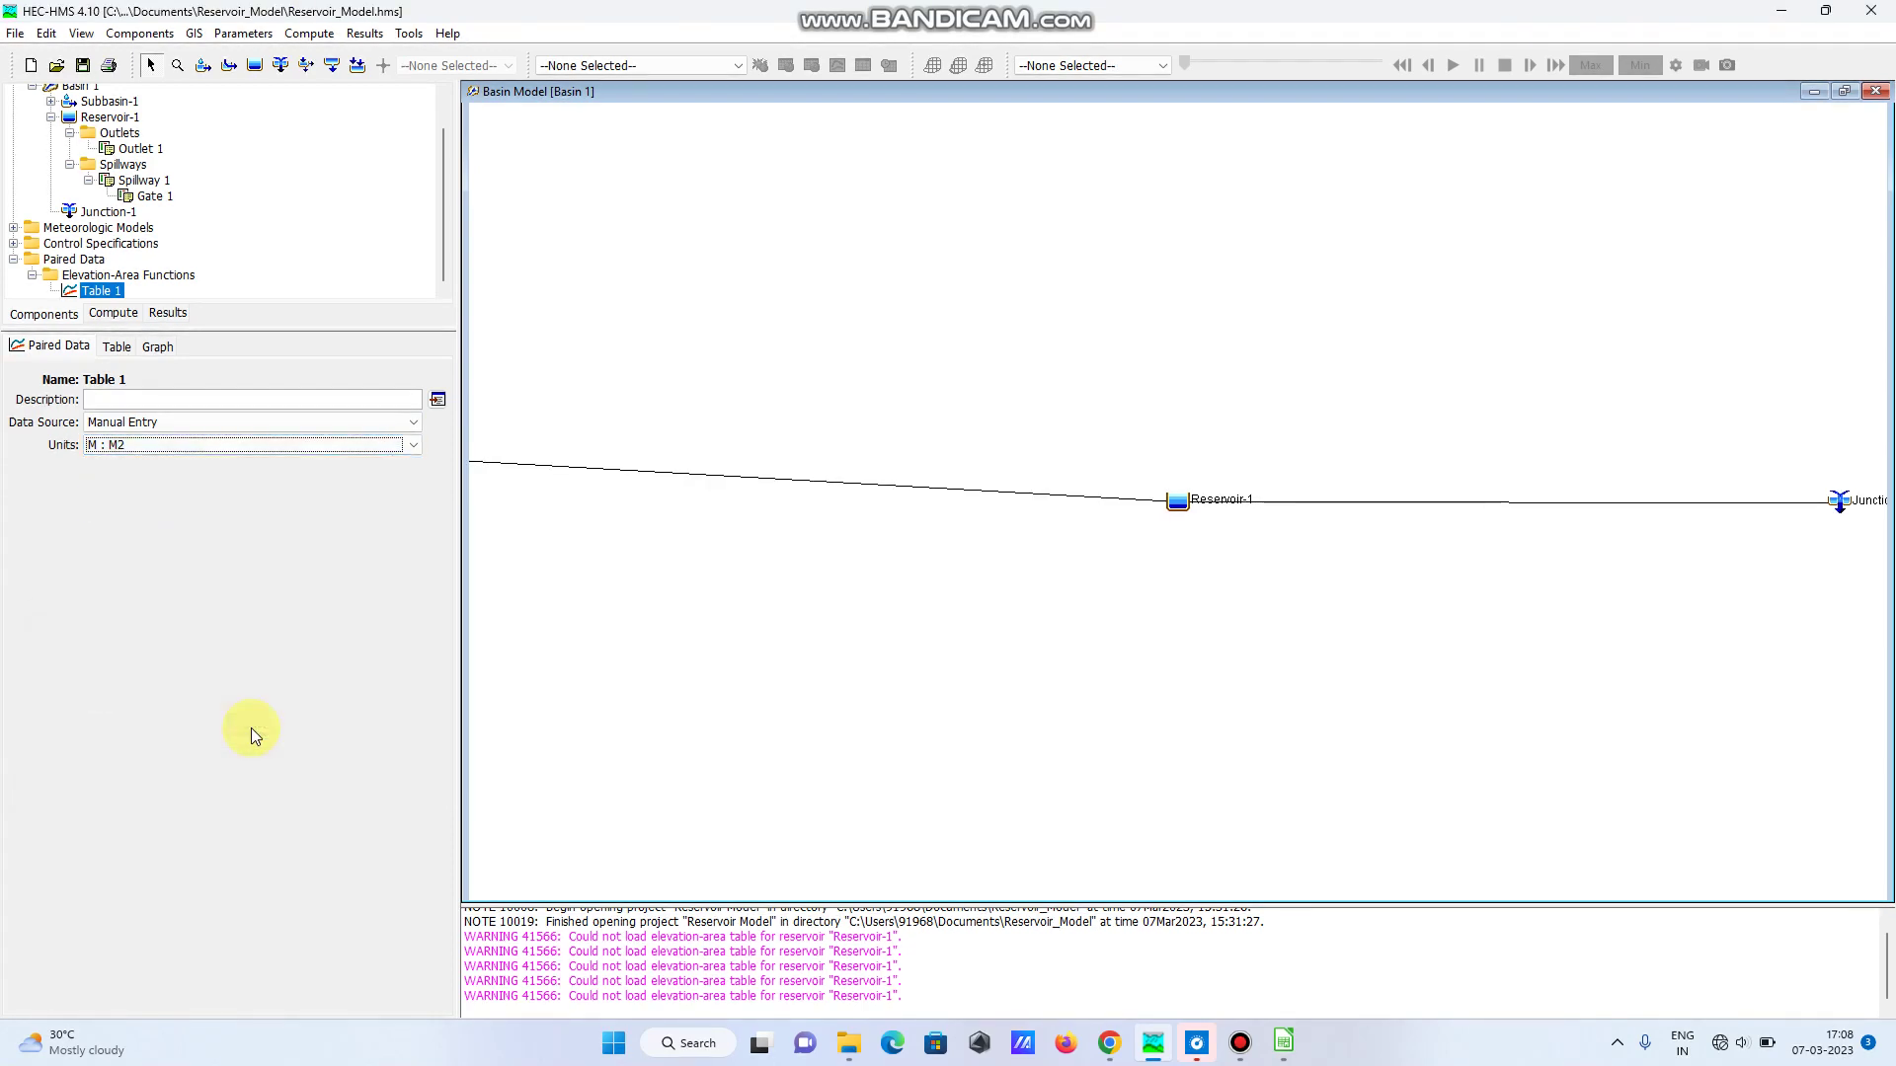
pyautogui.click(117, 346)
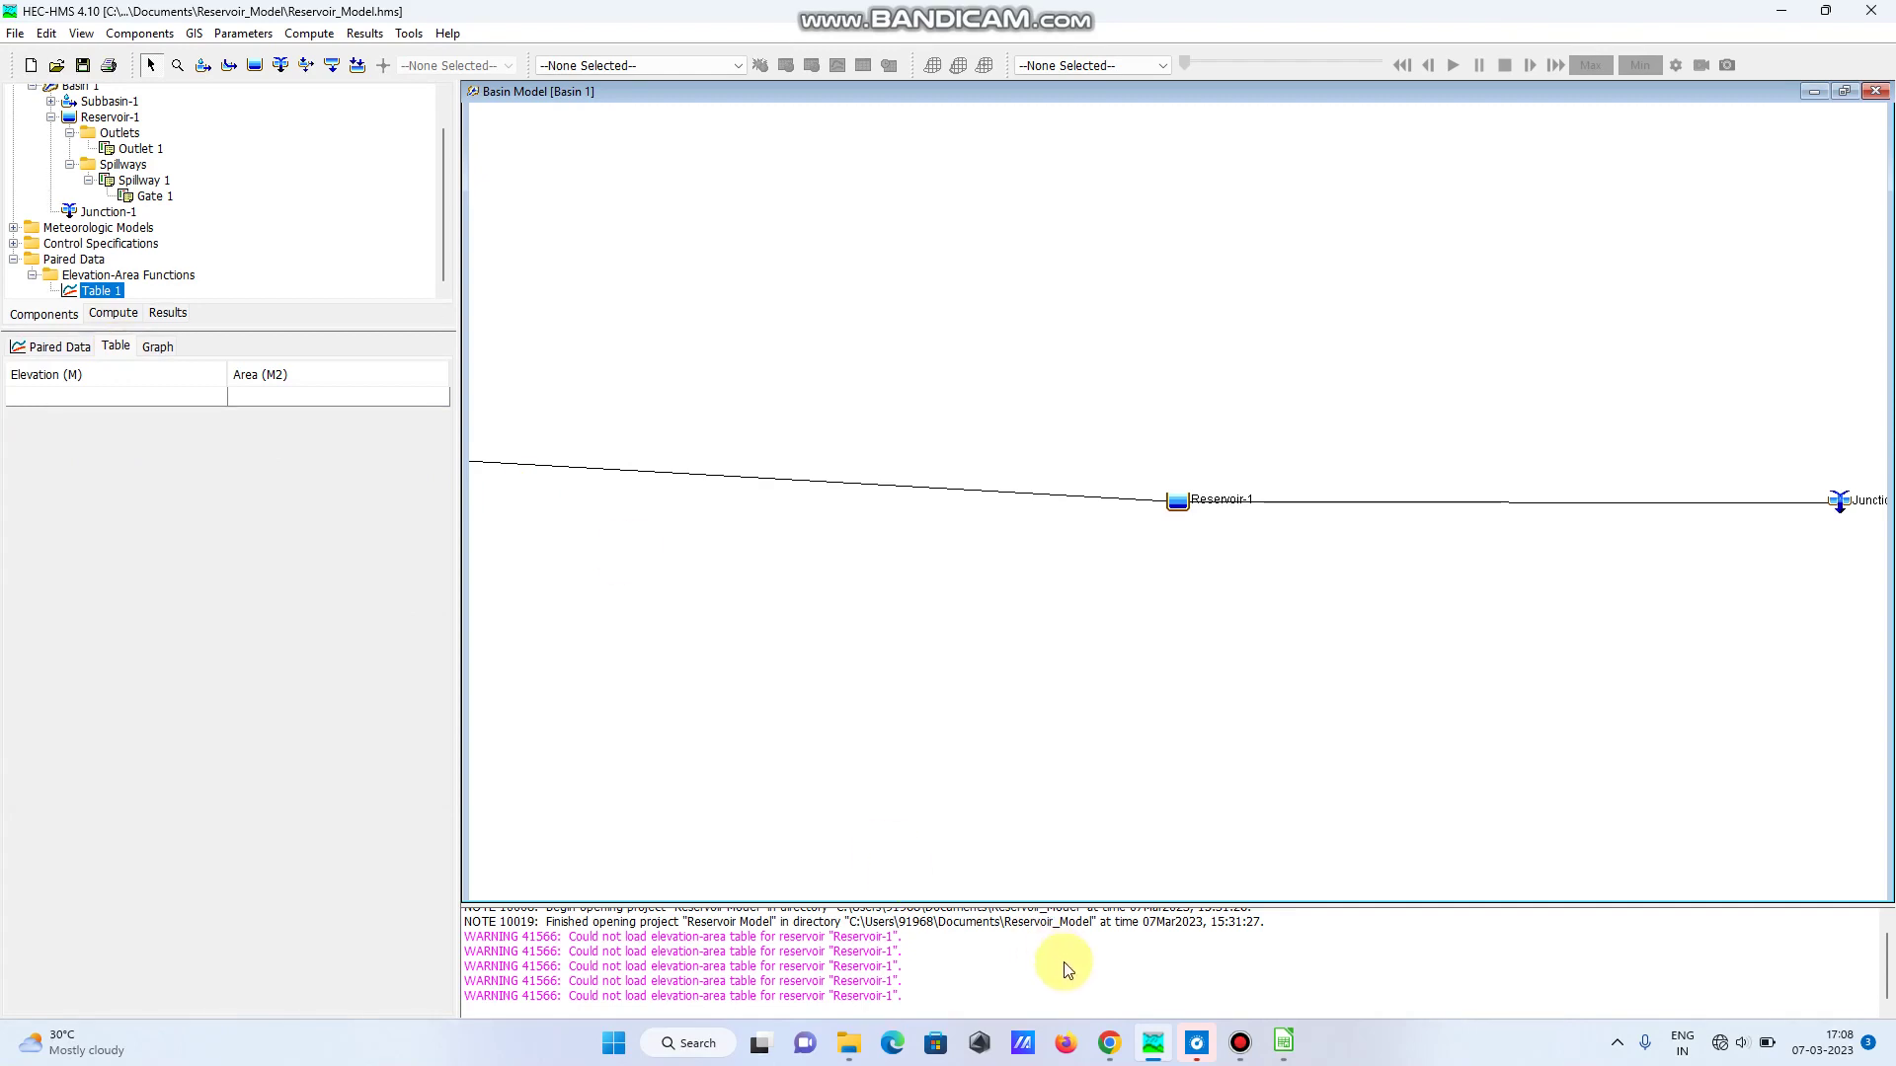
# - Copy the 15 elevation-area rows (45–53 m, 1250–14000 m²) from Calc, then return to HEC-HMS
pyautogui.click(1280, 1060)
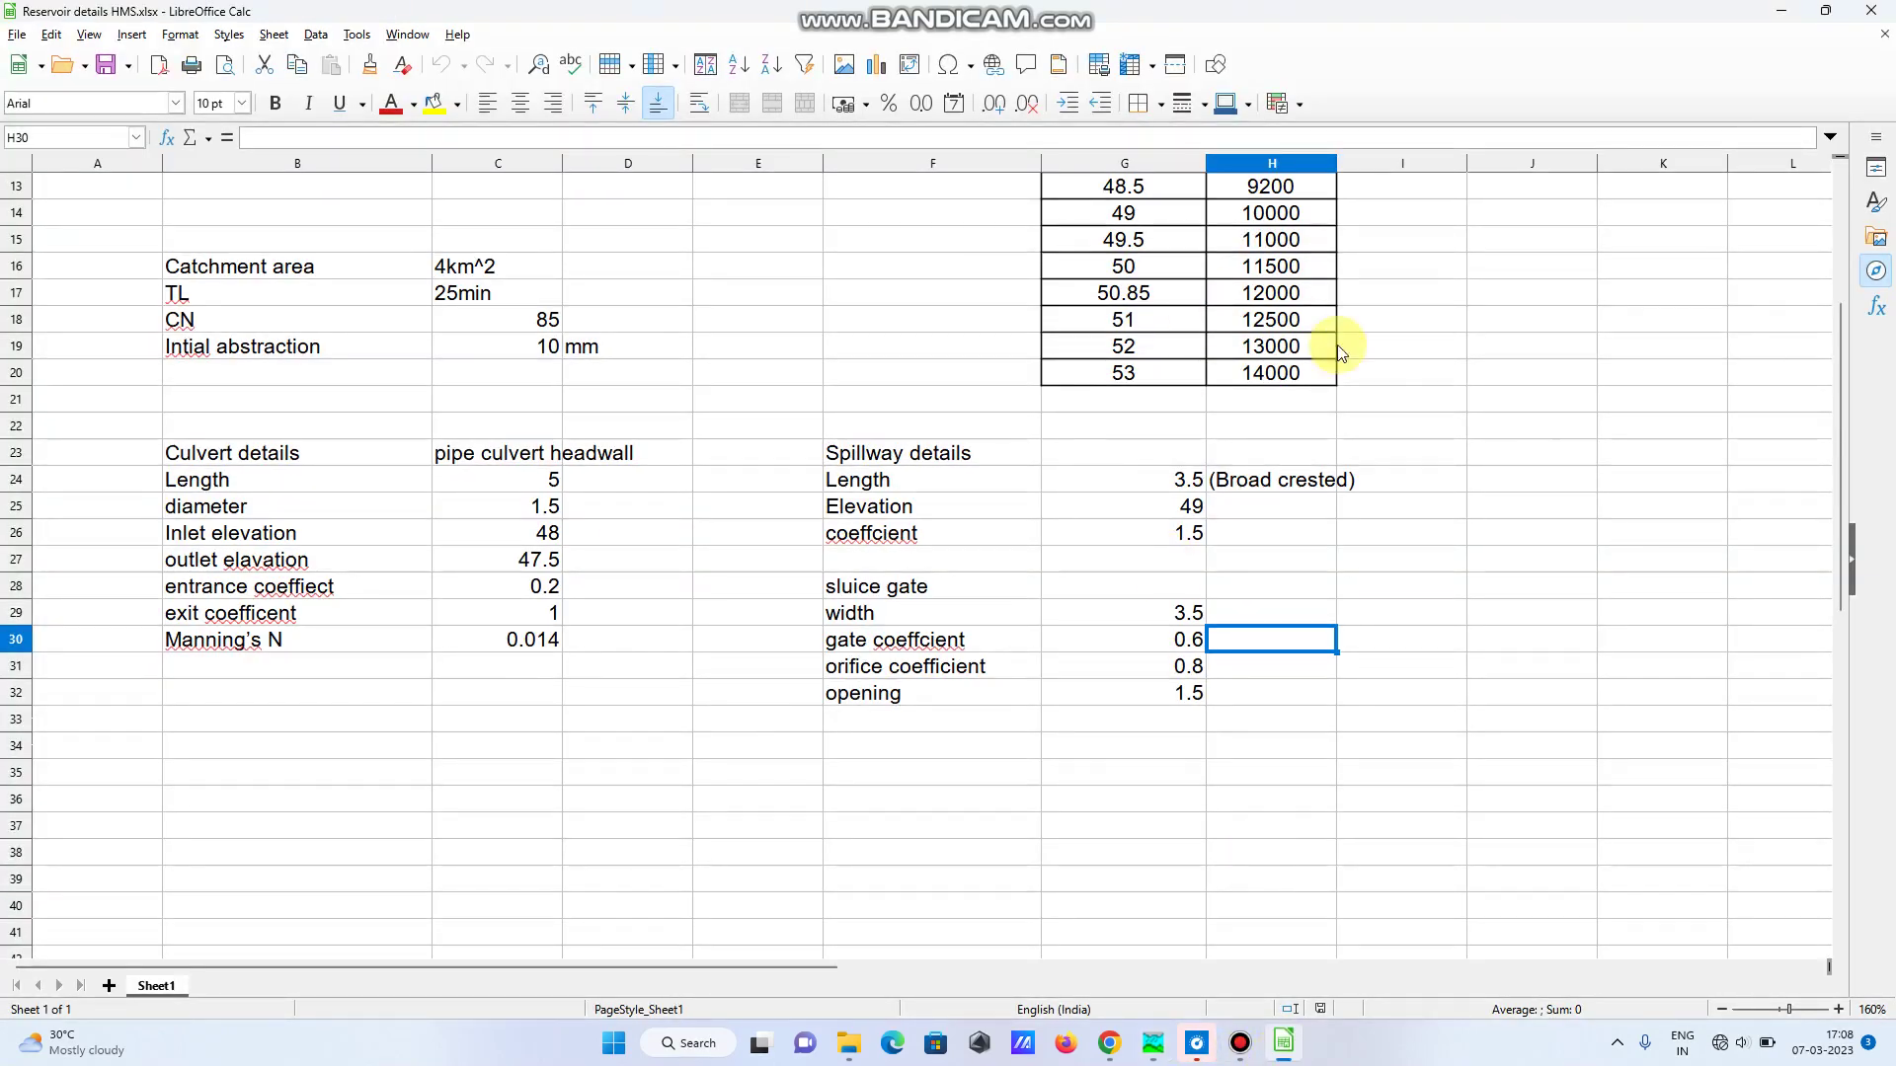
pyautogui.moveTo(1848, 409); pyautogui.dragTo(1829, 254)
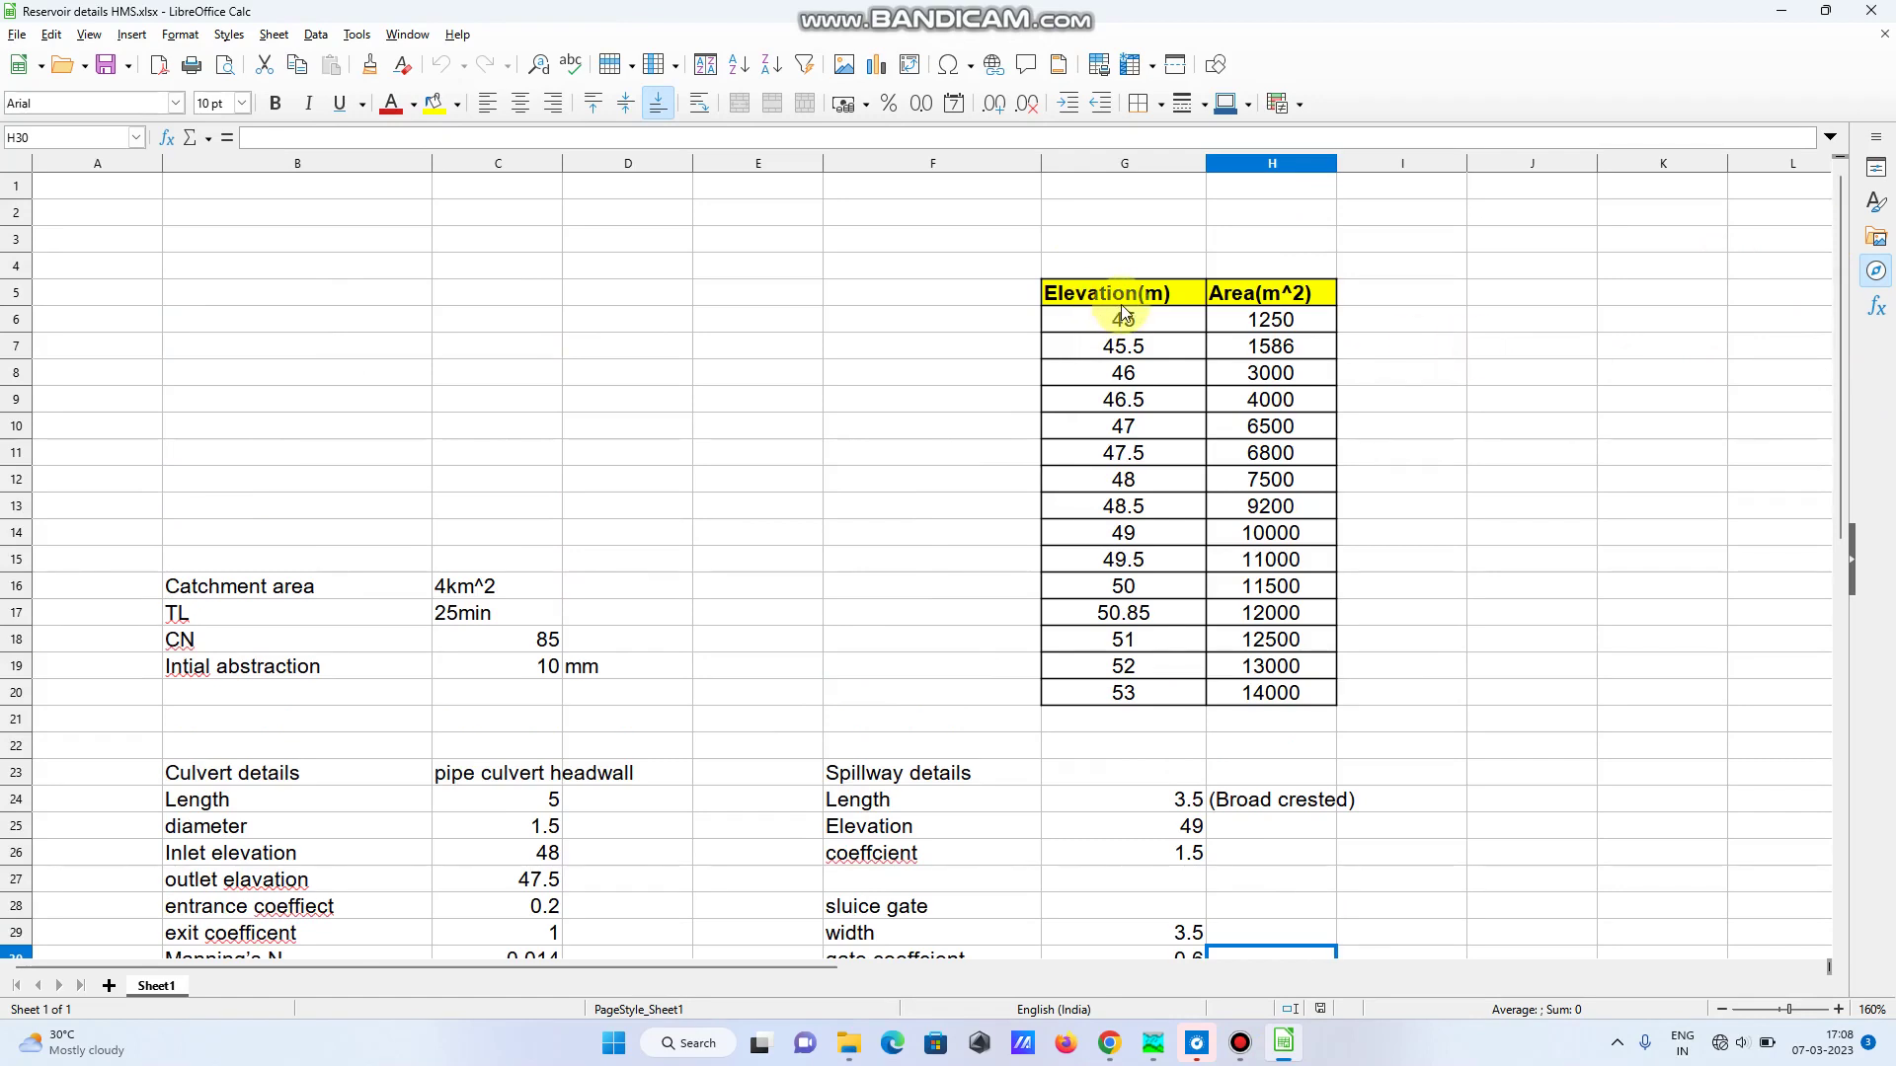
pyautogui.moveTo(1120, 323); pyautogui.dragTo(1252, 695)
pyautogui.hotkey('ctrl', 'c')
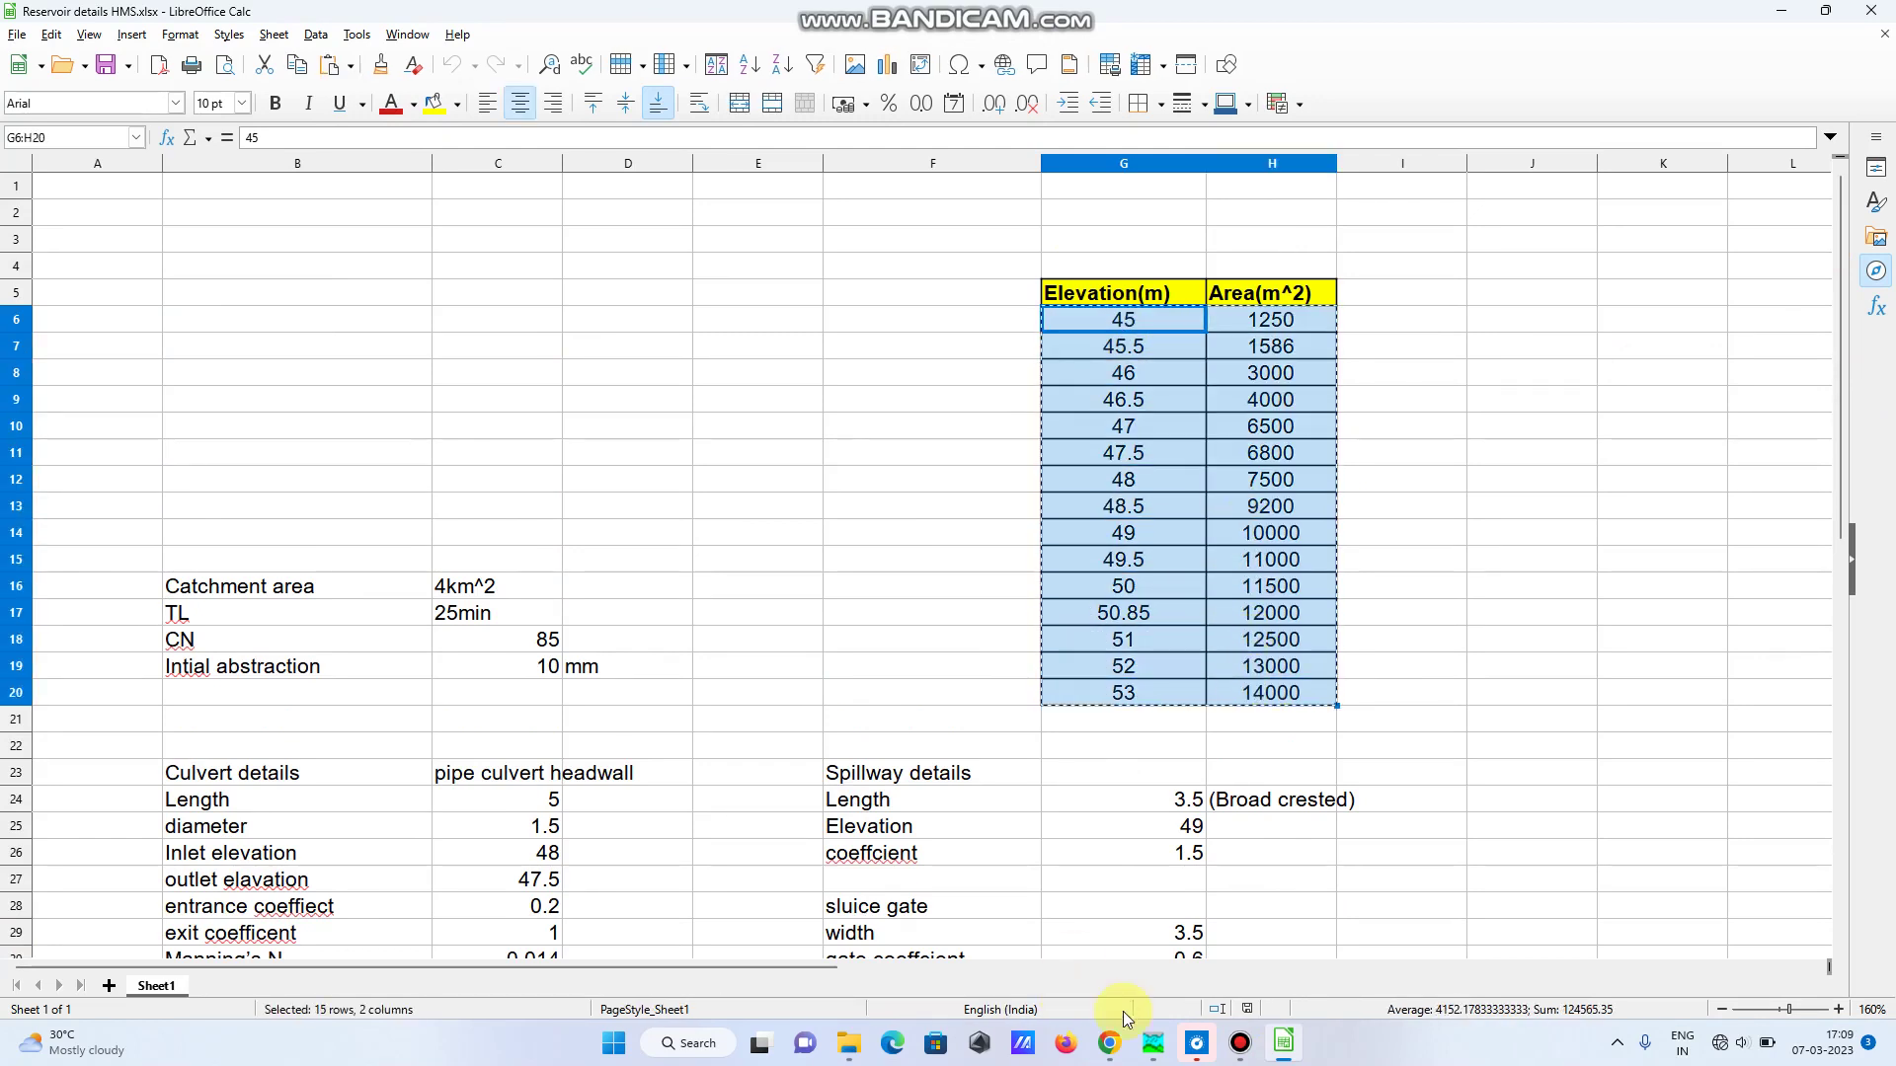
pyautogui.click(1160, 1045)
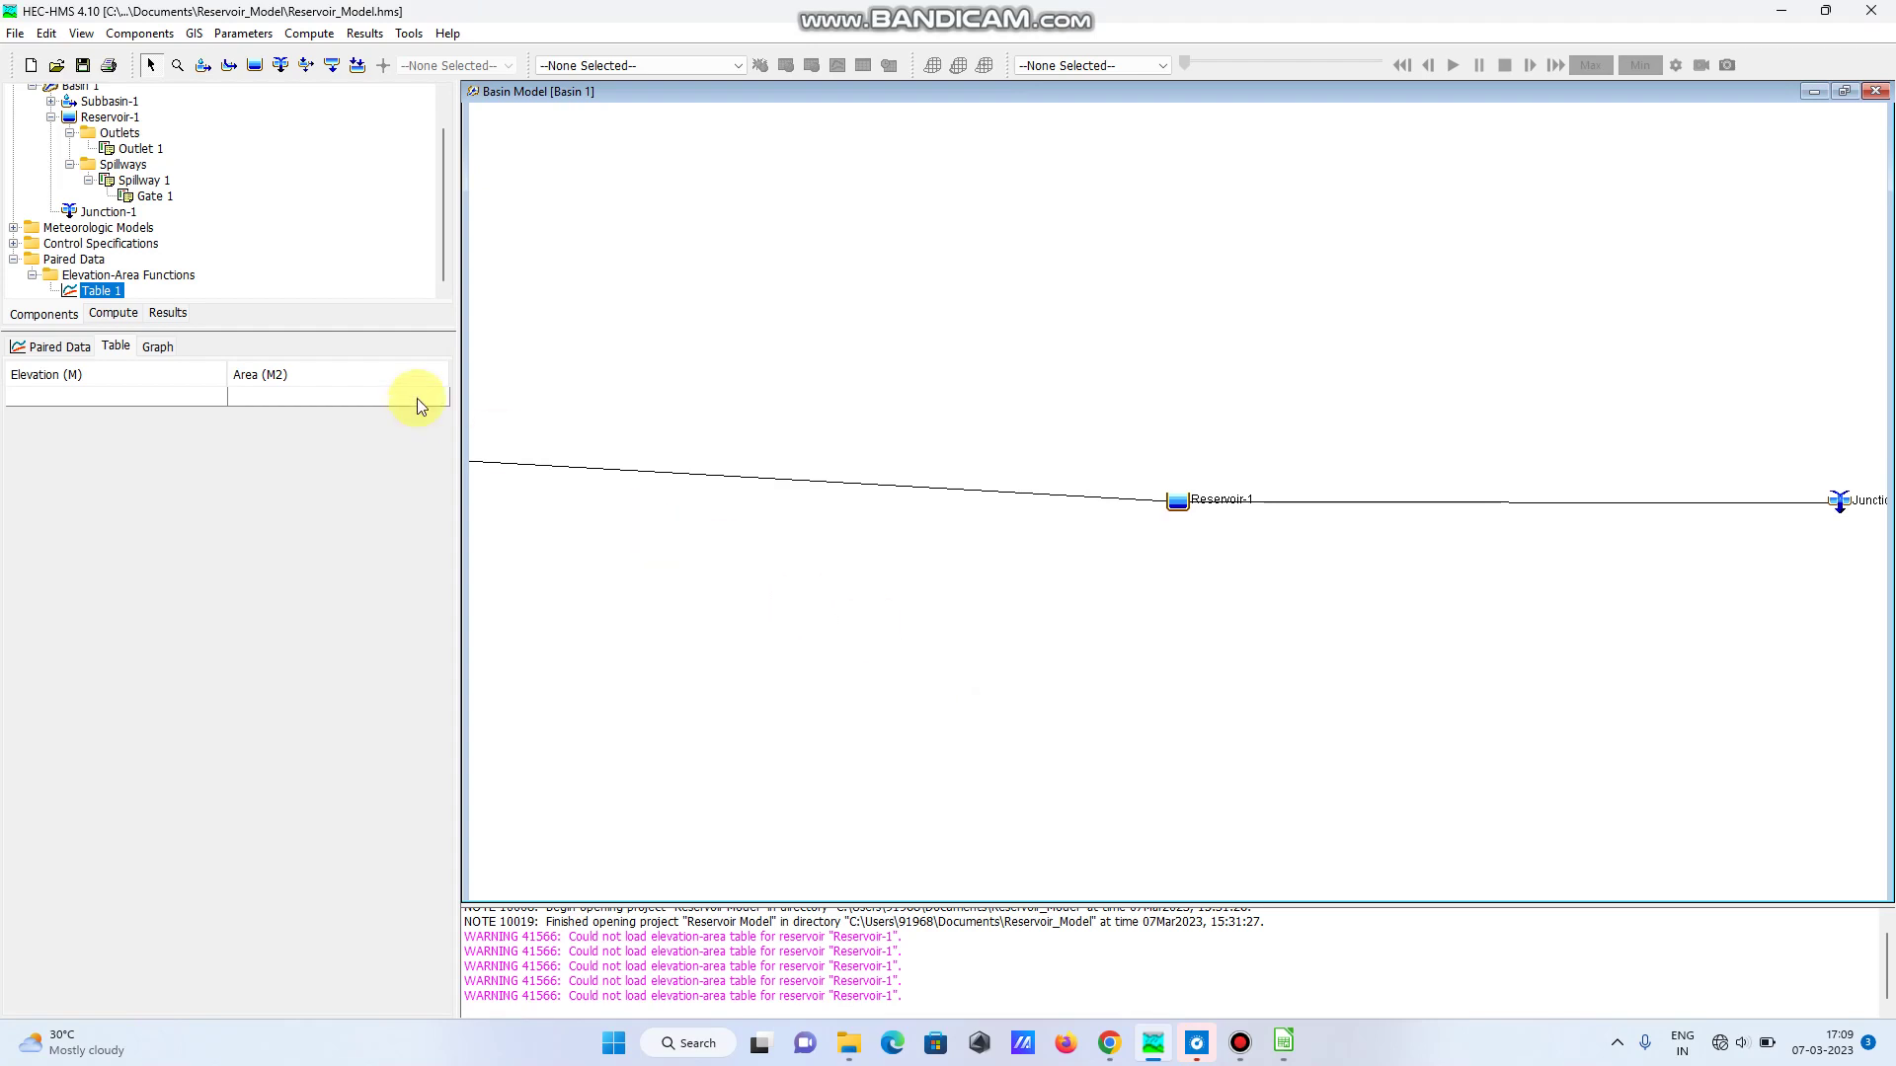
# - Paste the 15 elevation-area pairs into Table 1, save, and view the resulting curve graph
pyautogui.click(204, 393)
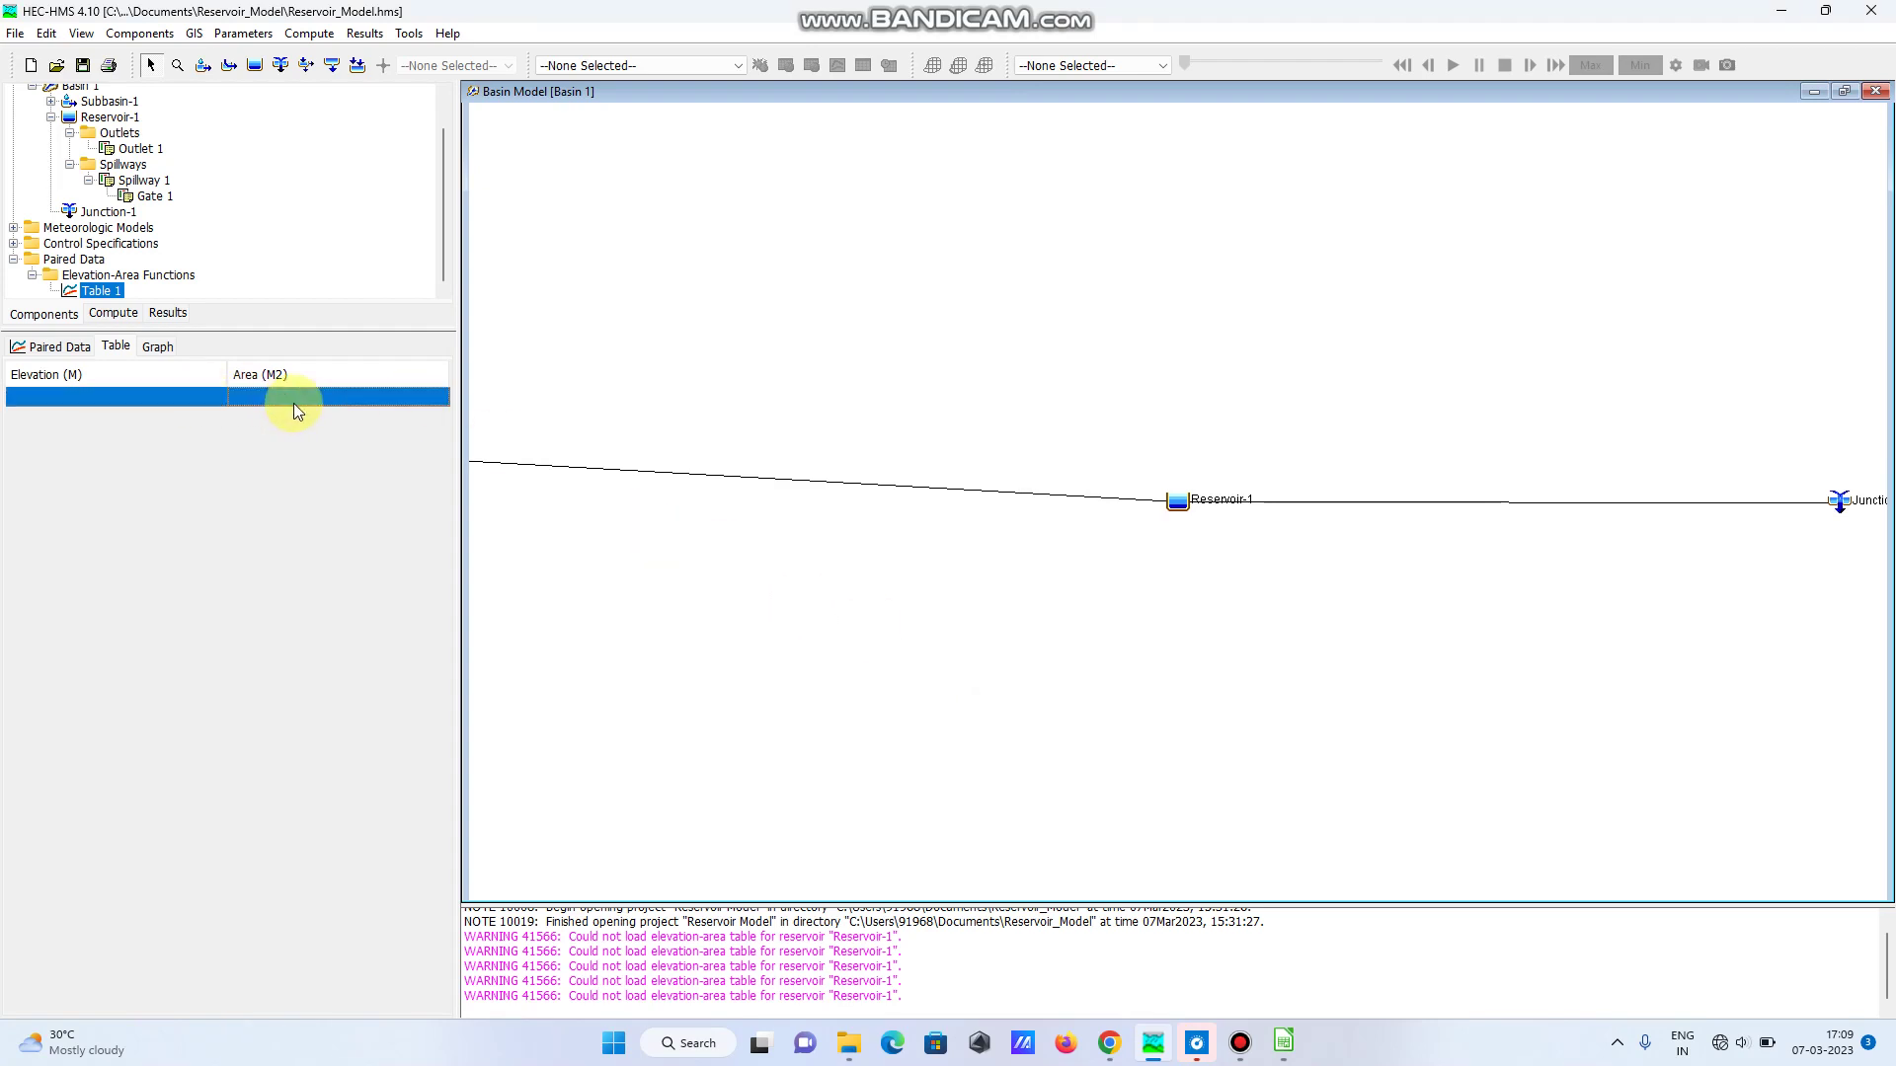
pyautogui.hotkey('ctrl', 'v')
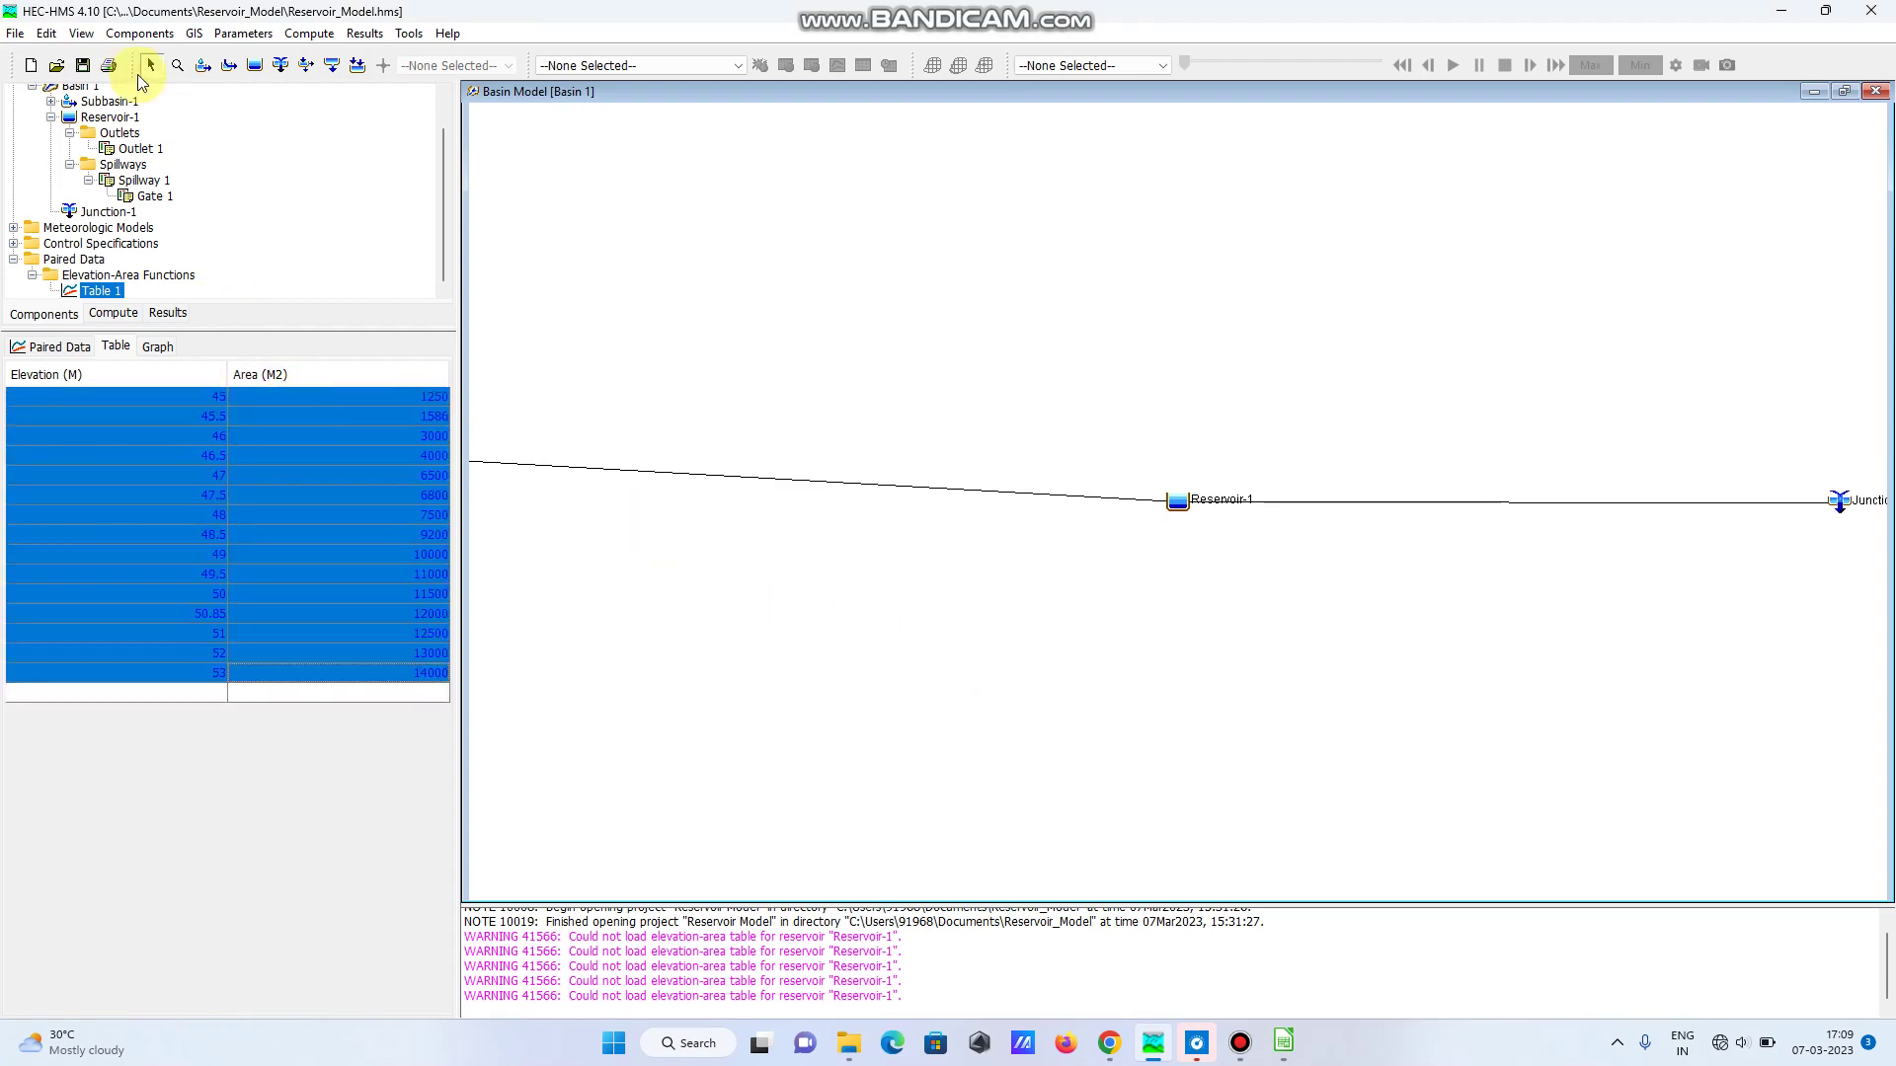
pyautogui.click(83, 63)
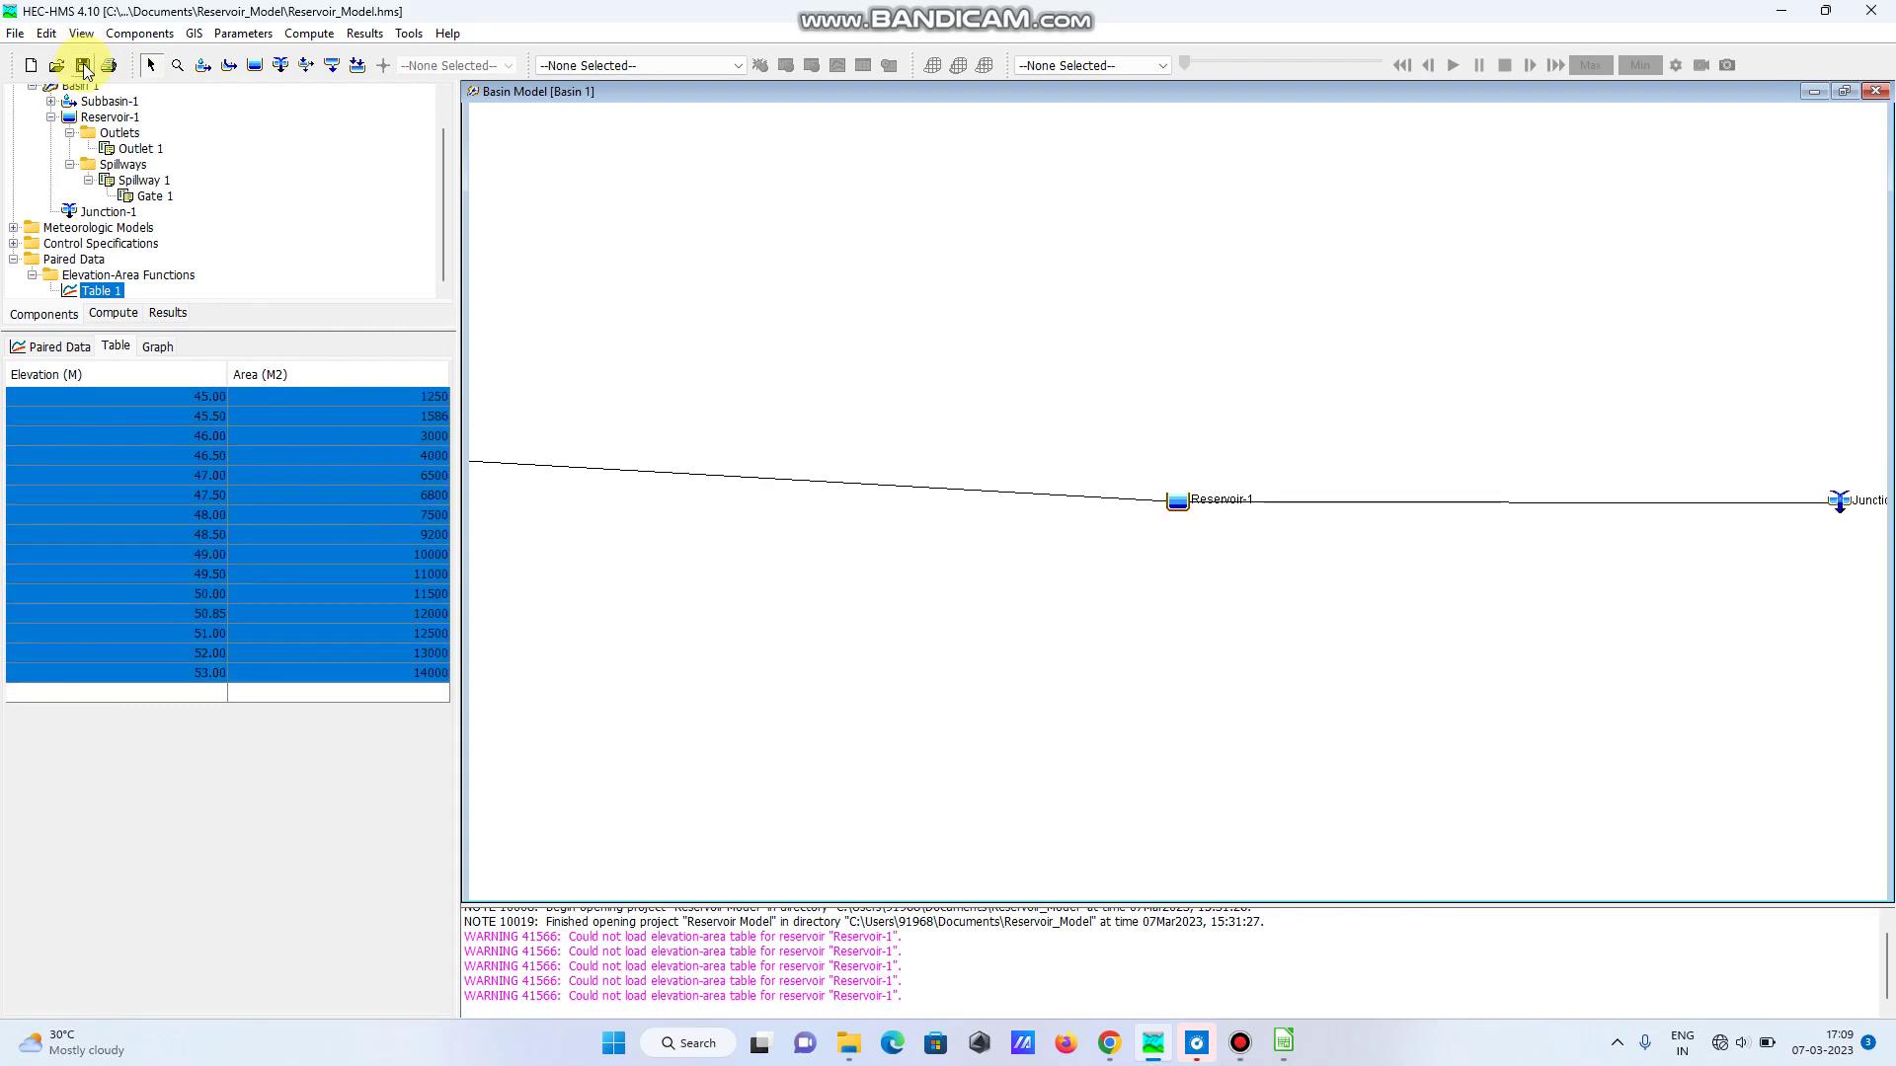
pyautogui.click(158, 349)
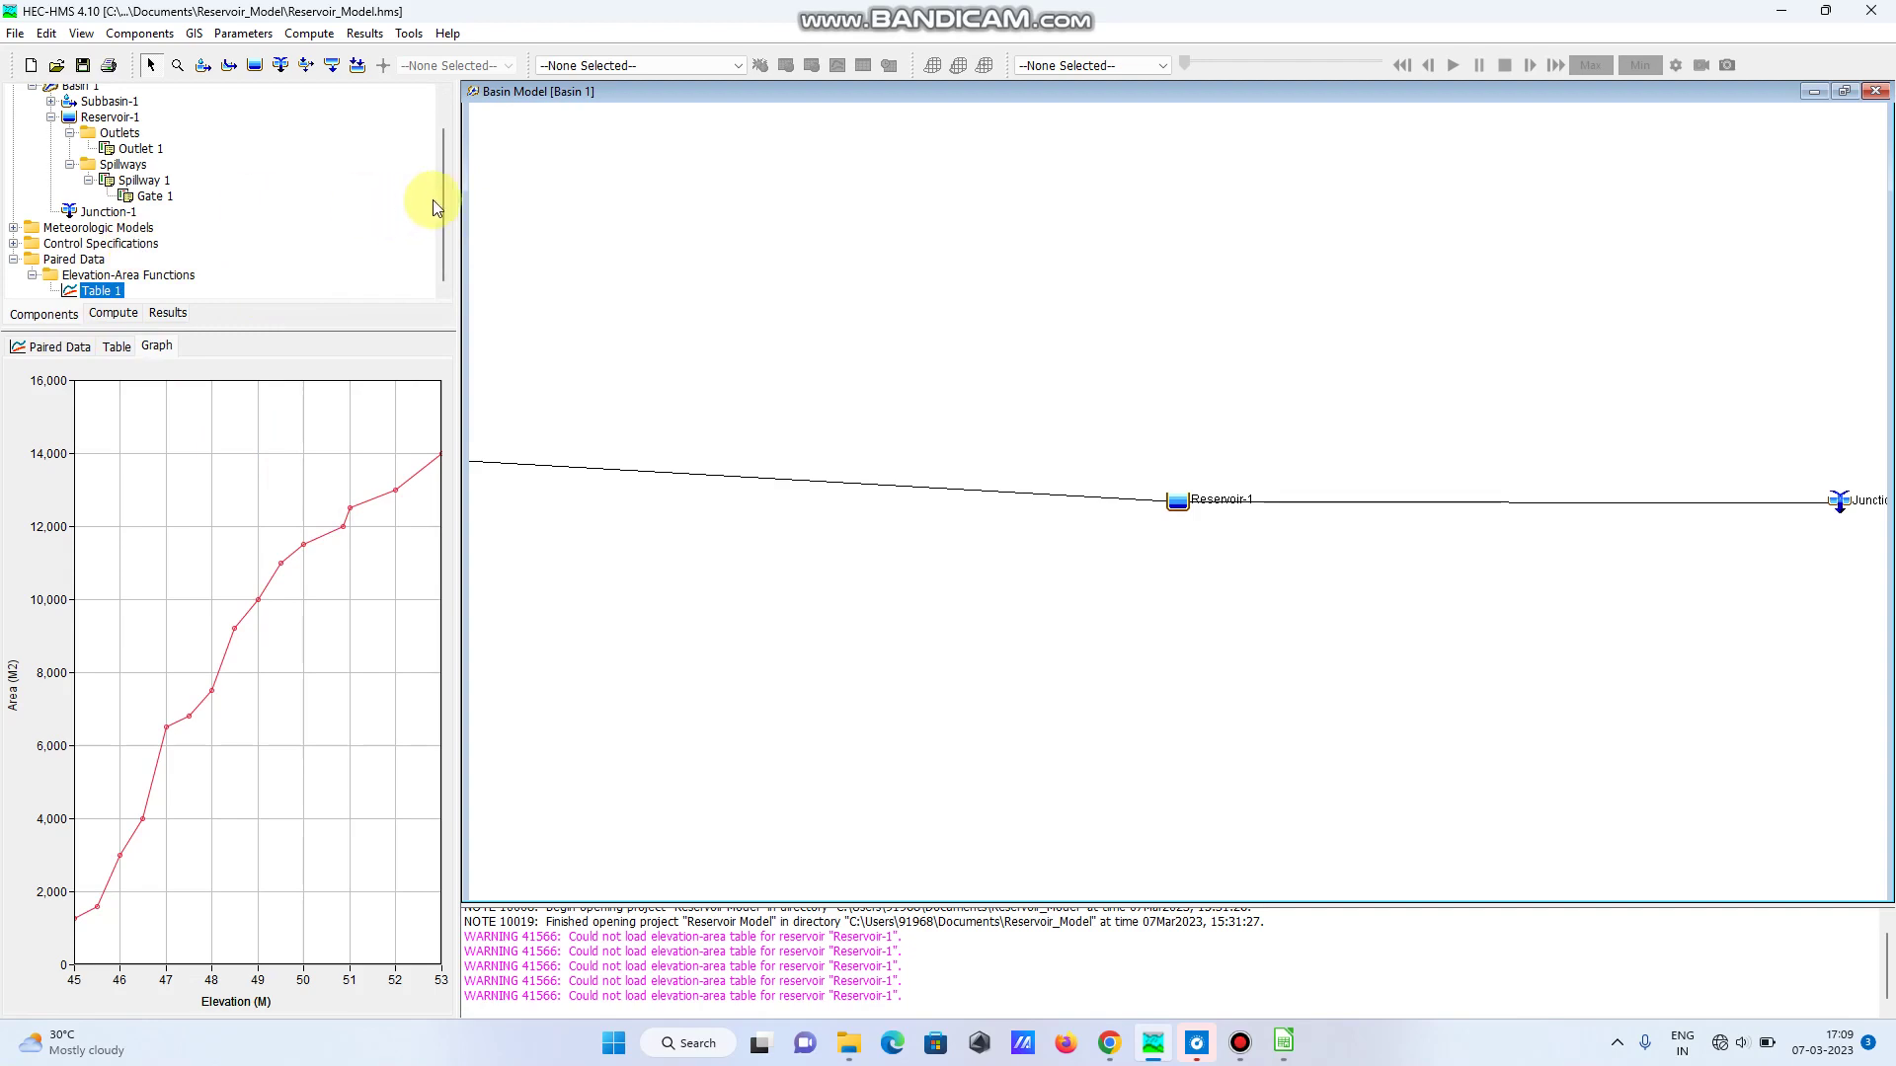
pyautogui.moveTo(441, 199); pyautogui.dragTo(442, 144)
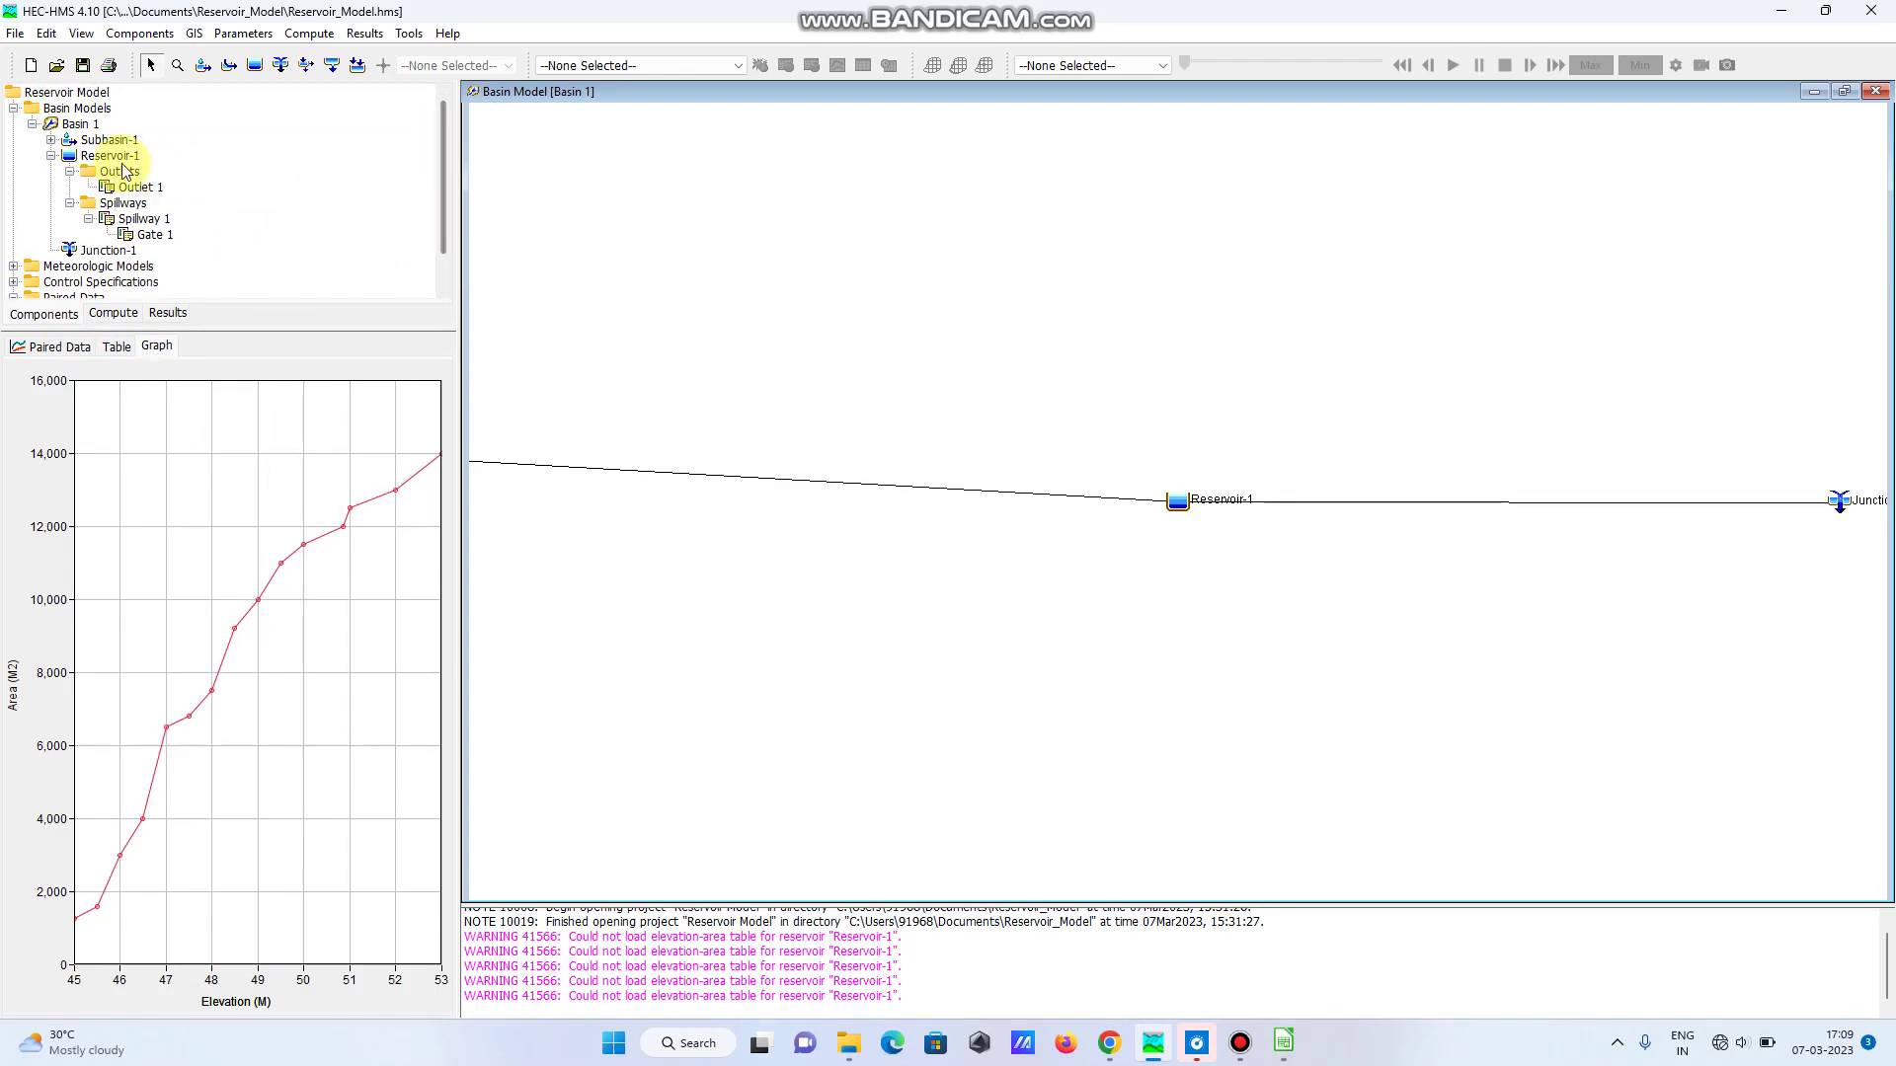
# - Assign Table 1 as Reservoir-1's elevation-area function and save the project
pyautogui.click(110, 156)
pyautogui.click(214, 506)
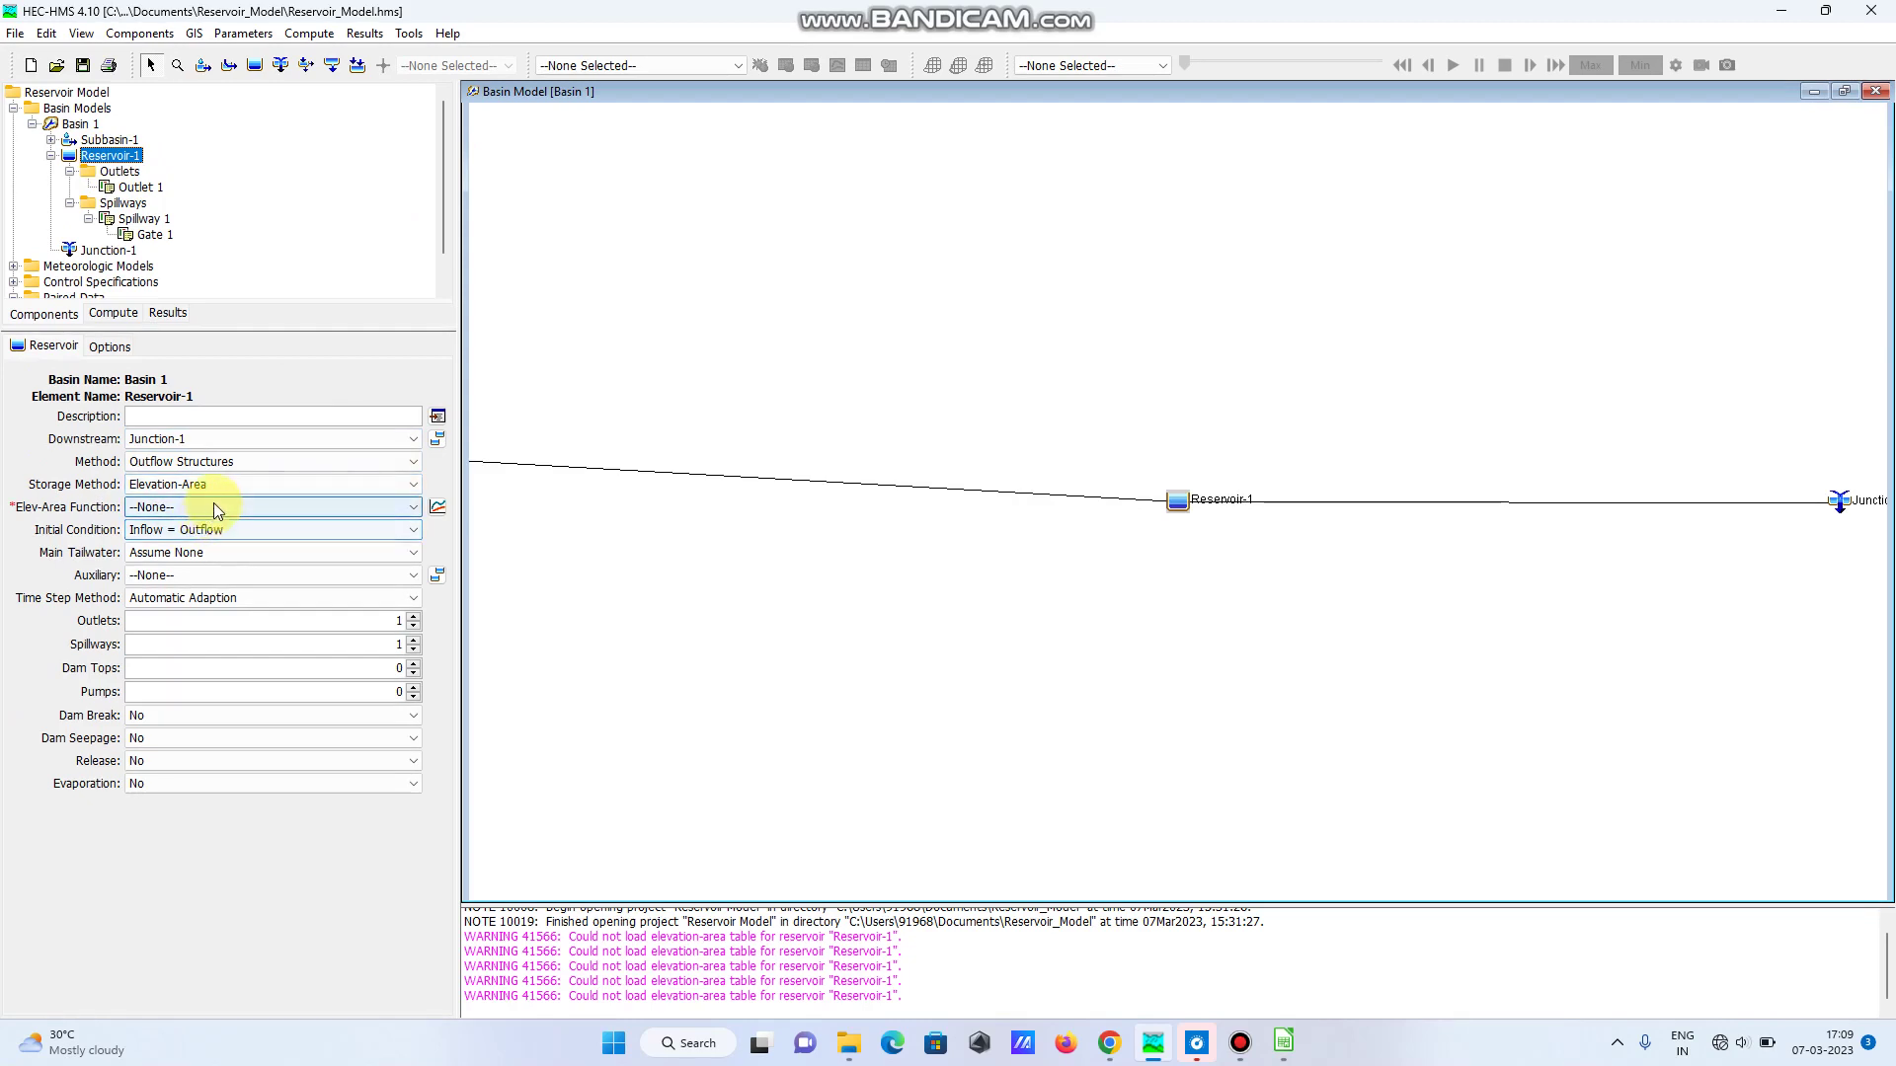
pyautogui.click(216, 505)
pyautogui.click(216, 501)
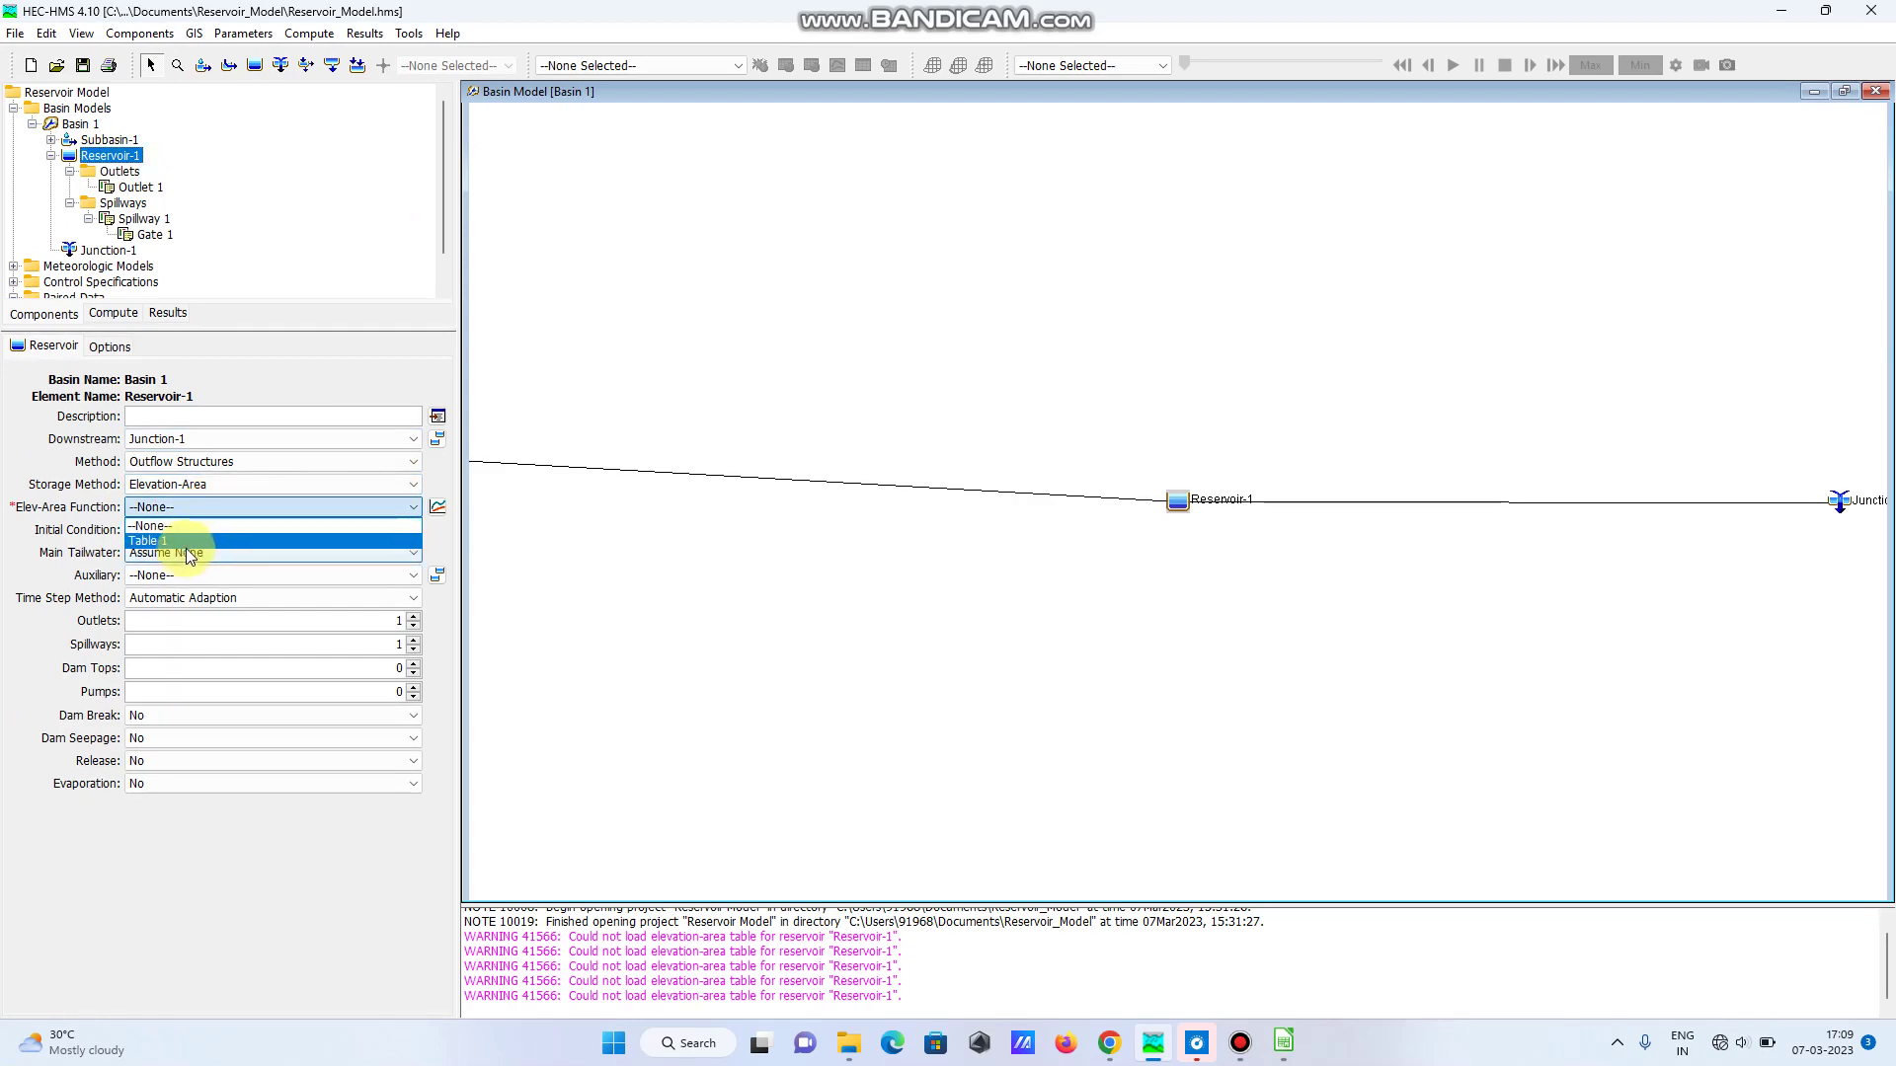
pyautogui.click(187, 535)
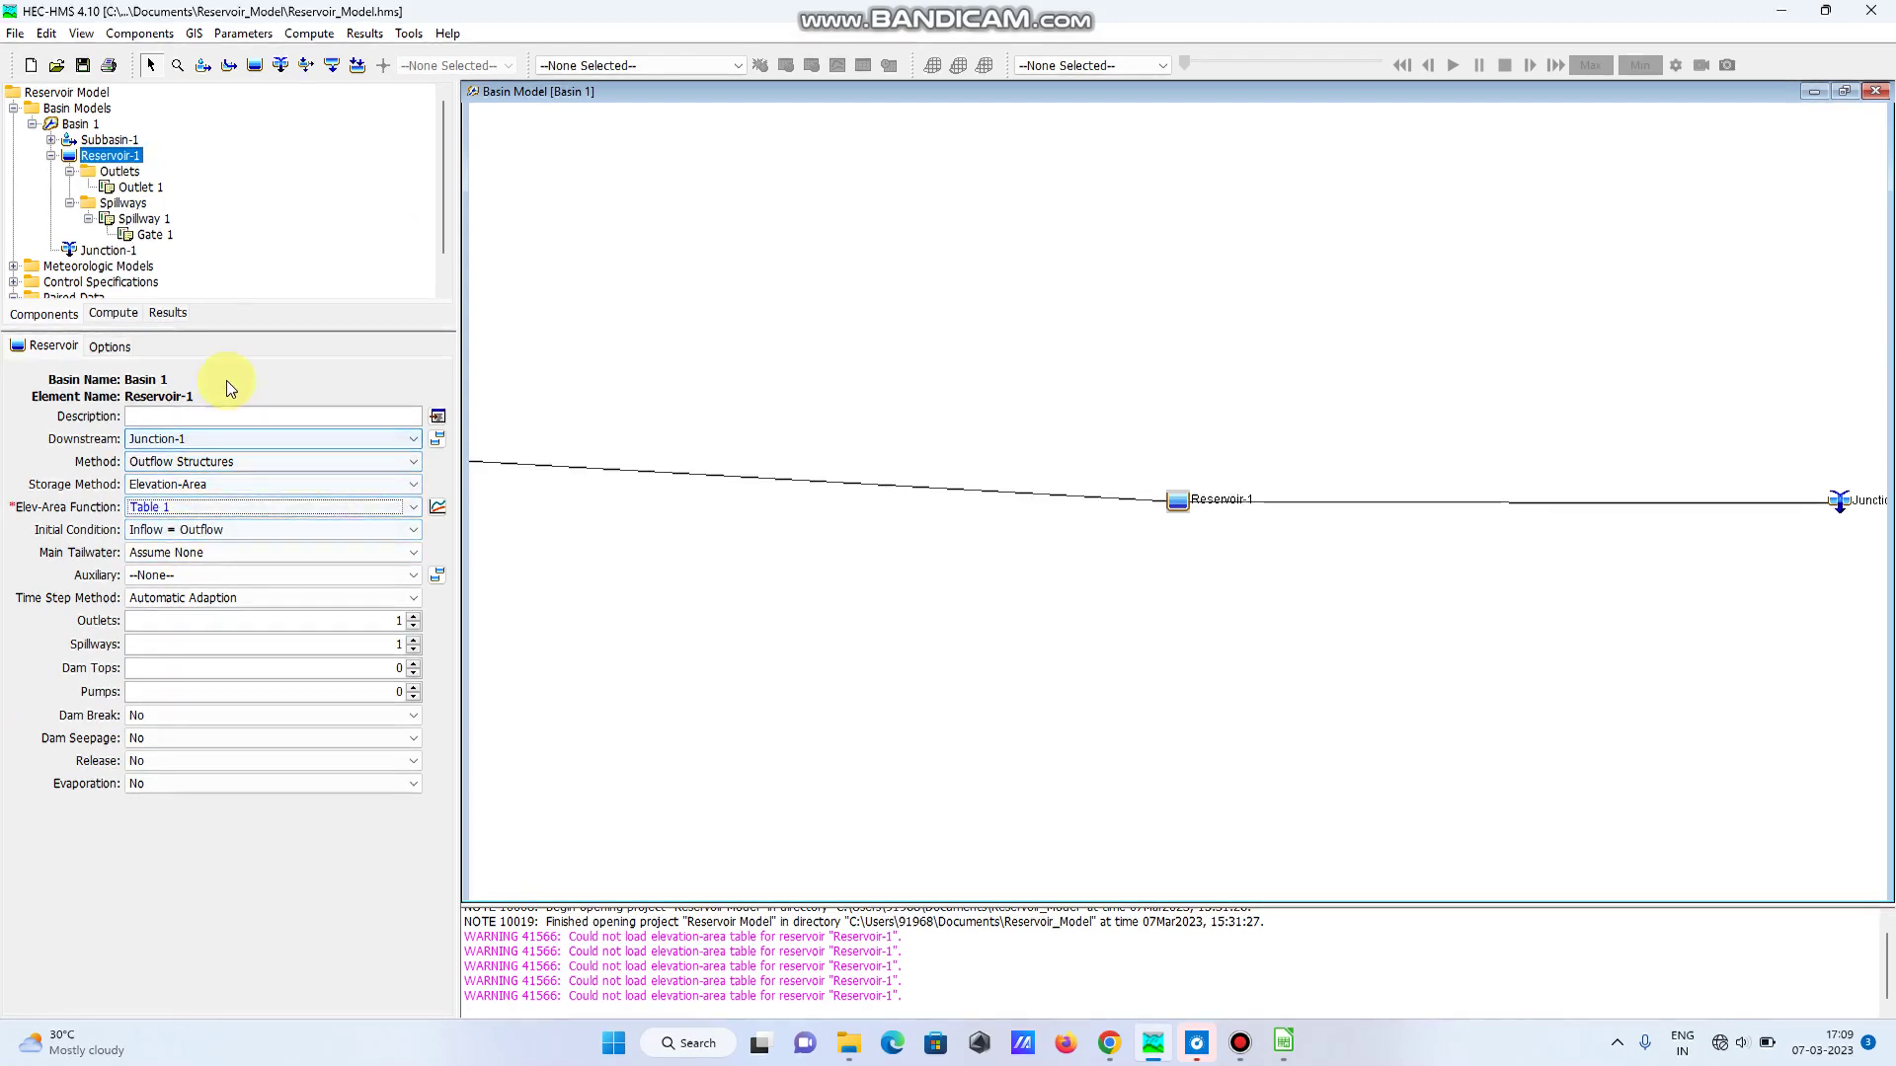
pyautogui.click(83, 65)
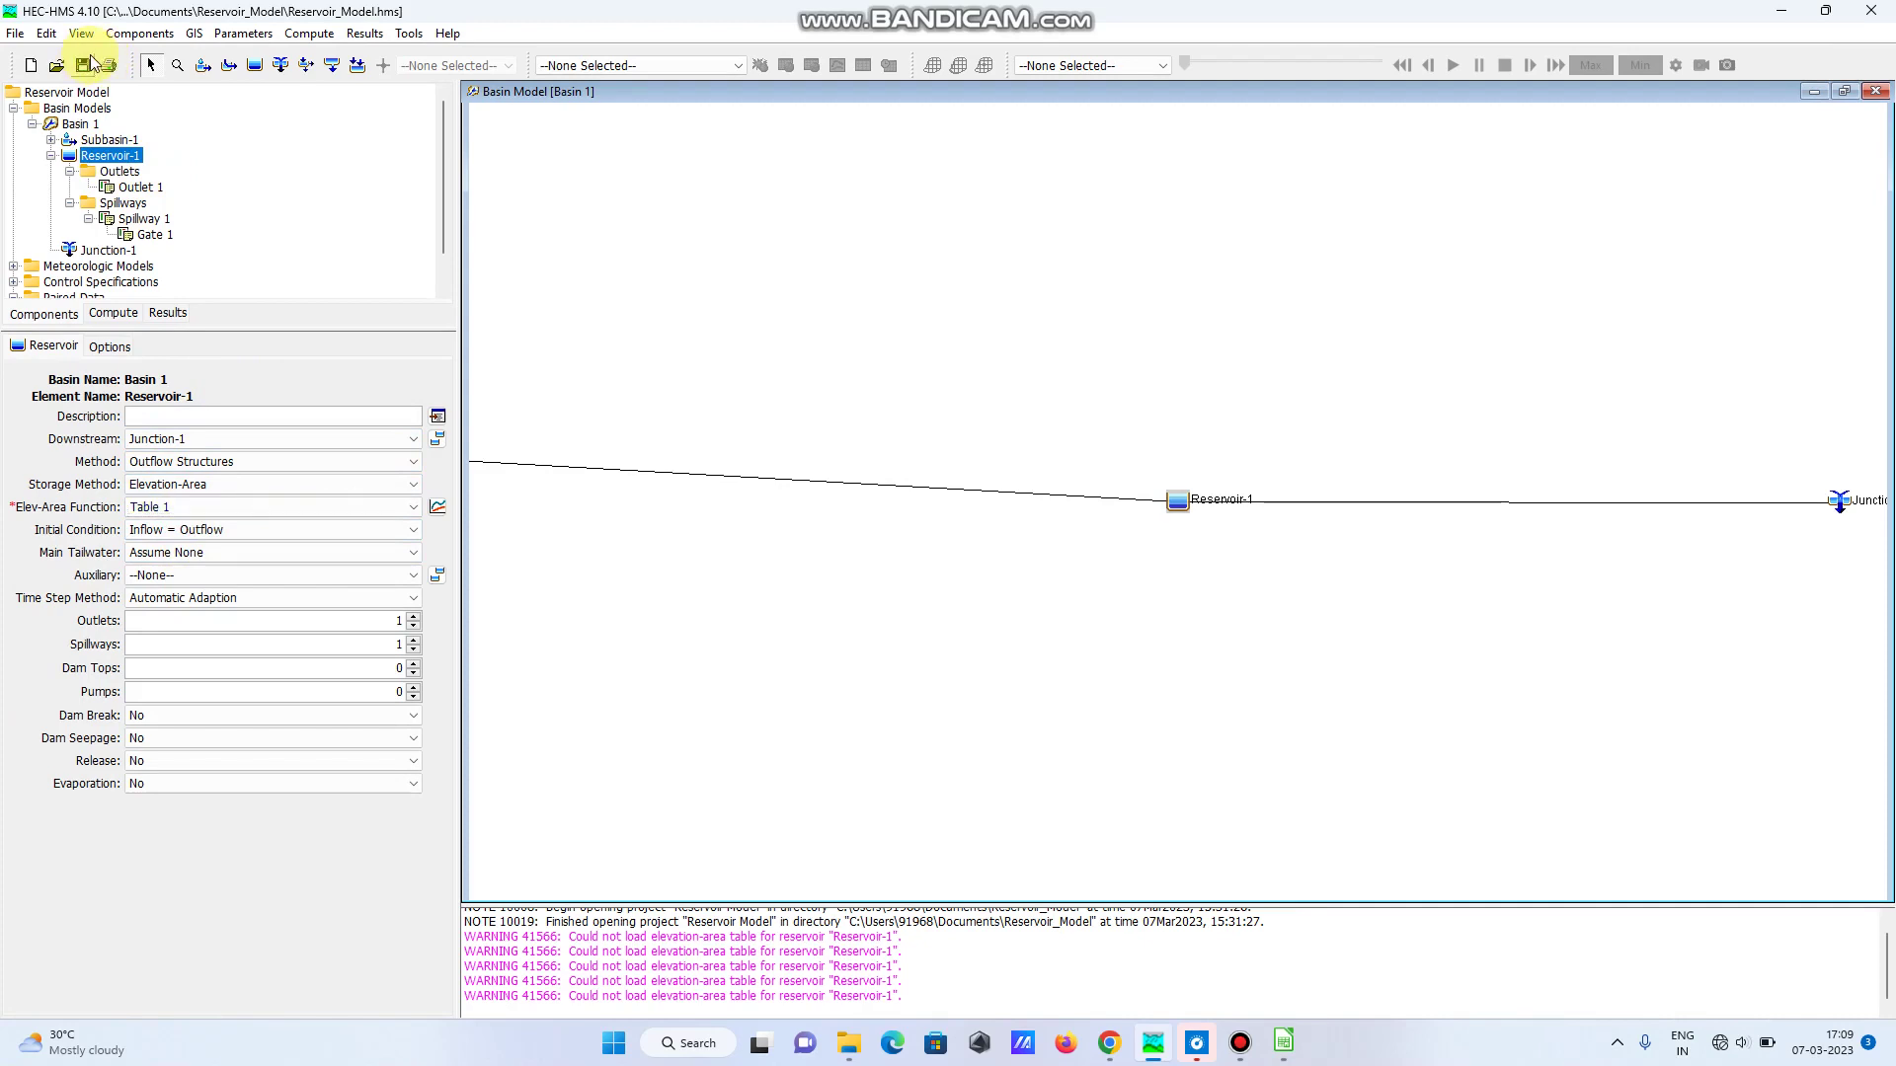
pyautogui.moveTo(440, 172); pyautogui.dragTo(437, 240)
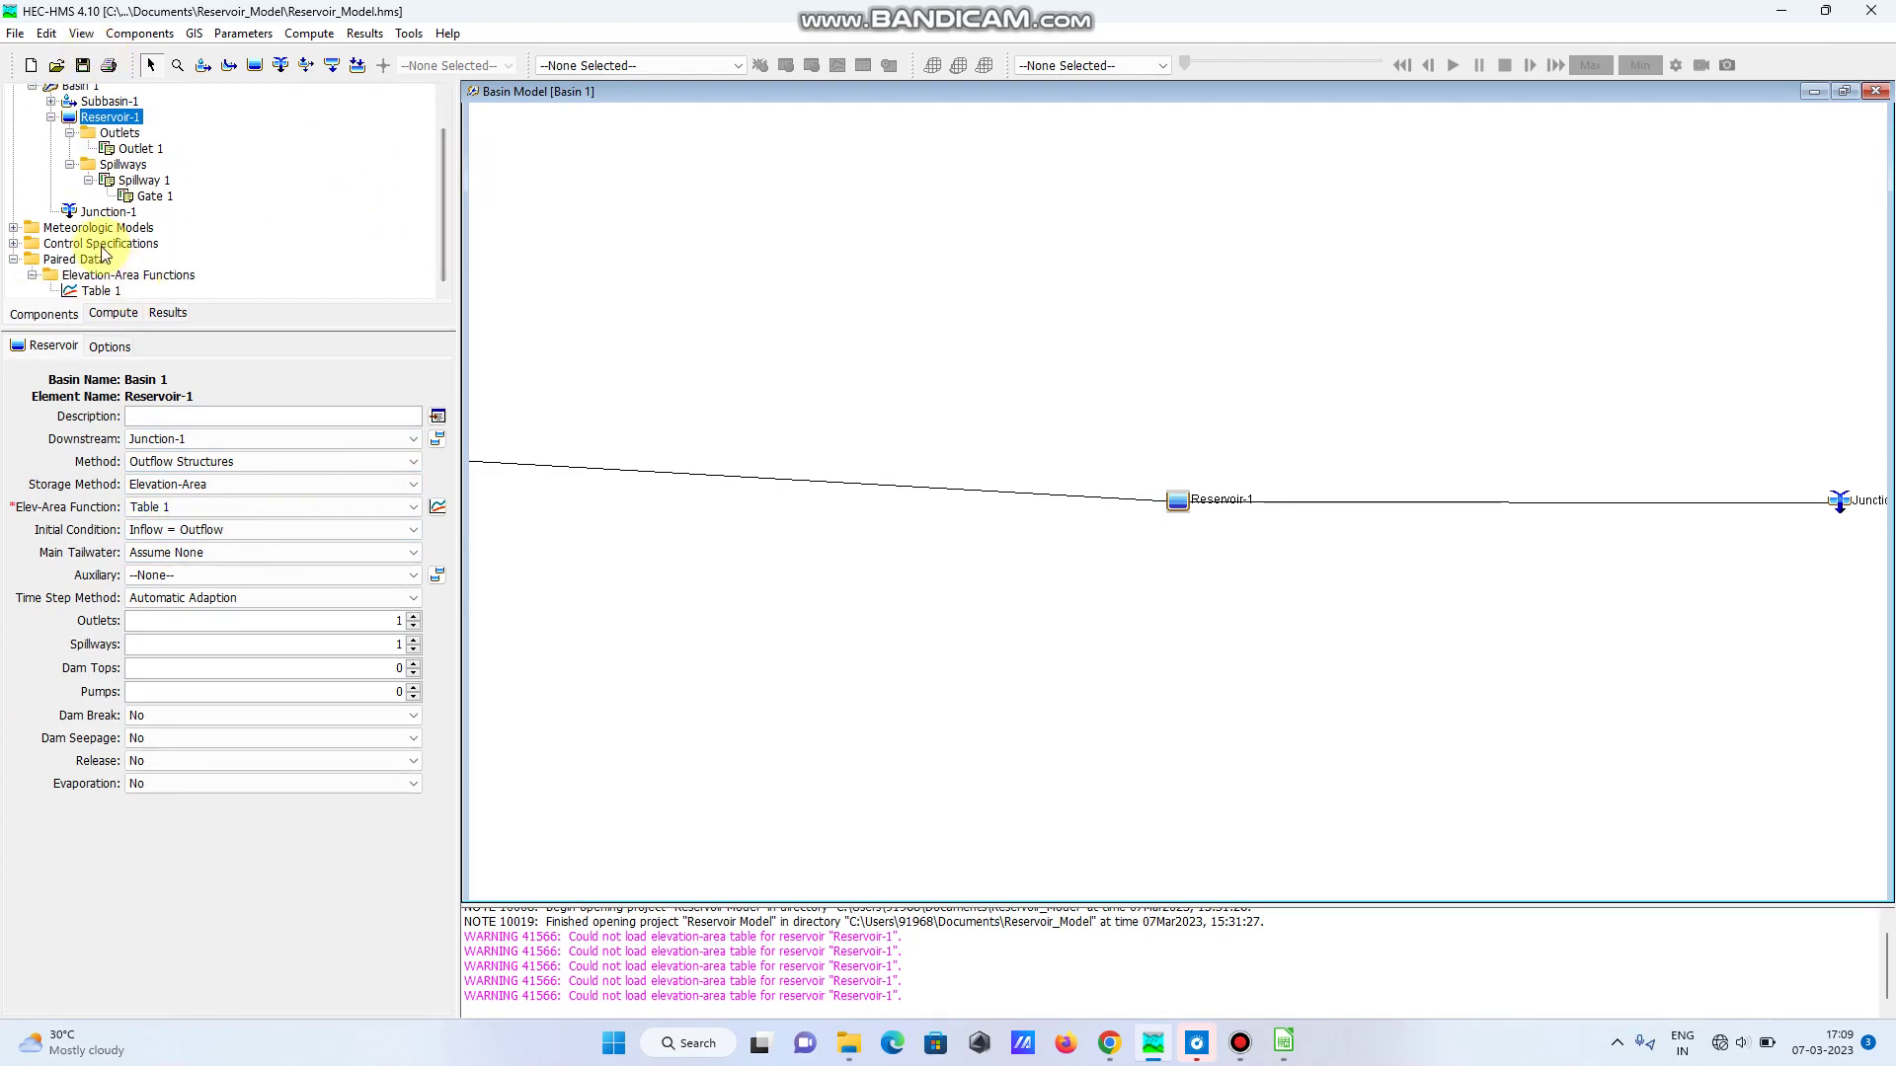
pyautogui.click(14, 227)
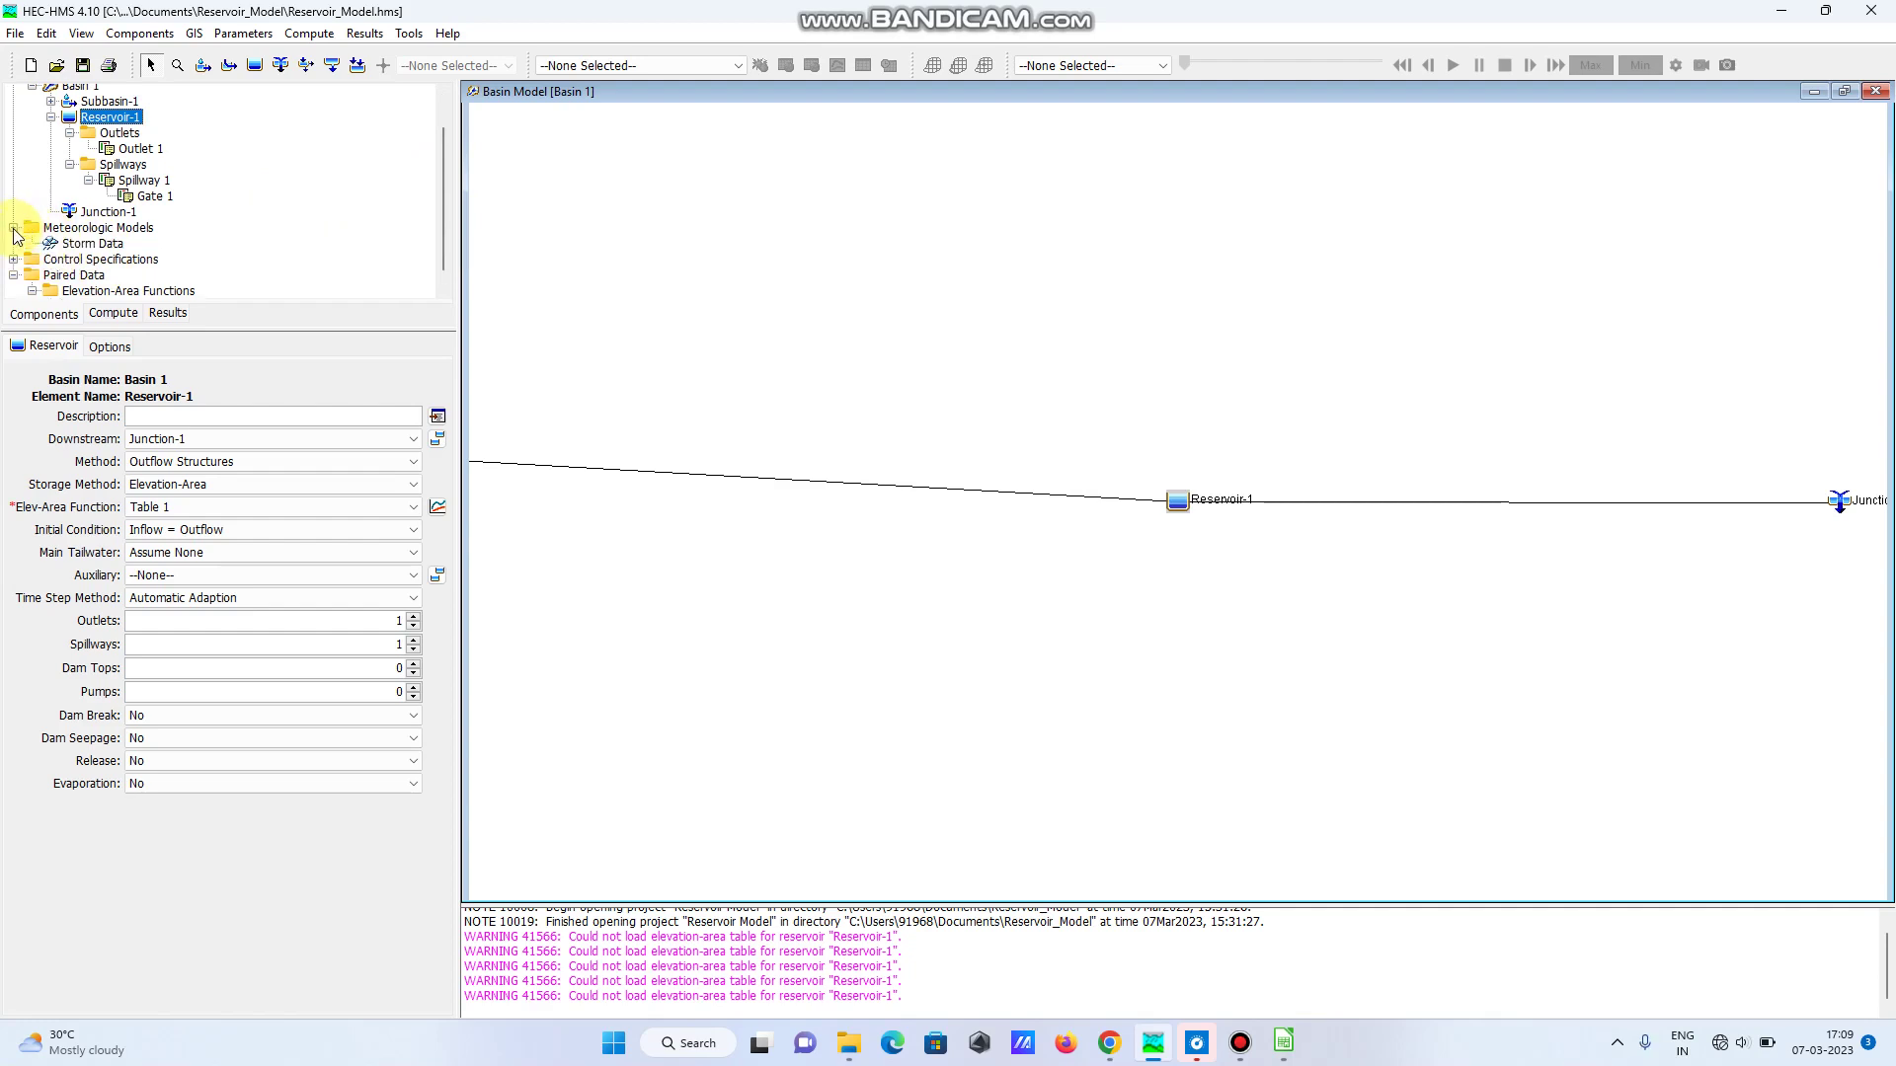
# - Review the Storm Data model and its Hypothetical Storm precipitation settings
pyautogui.click(118, 244)
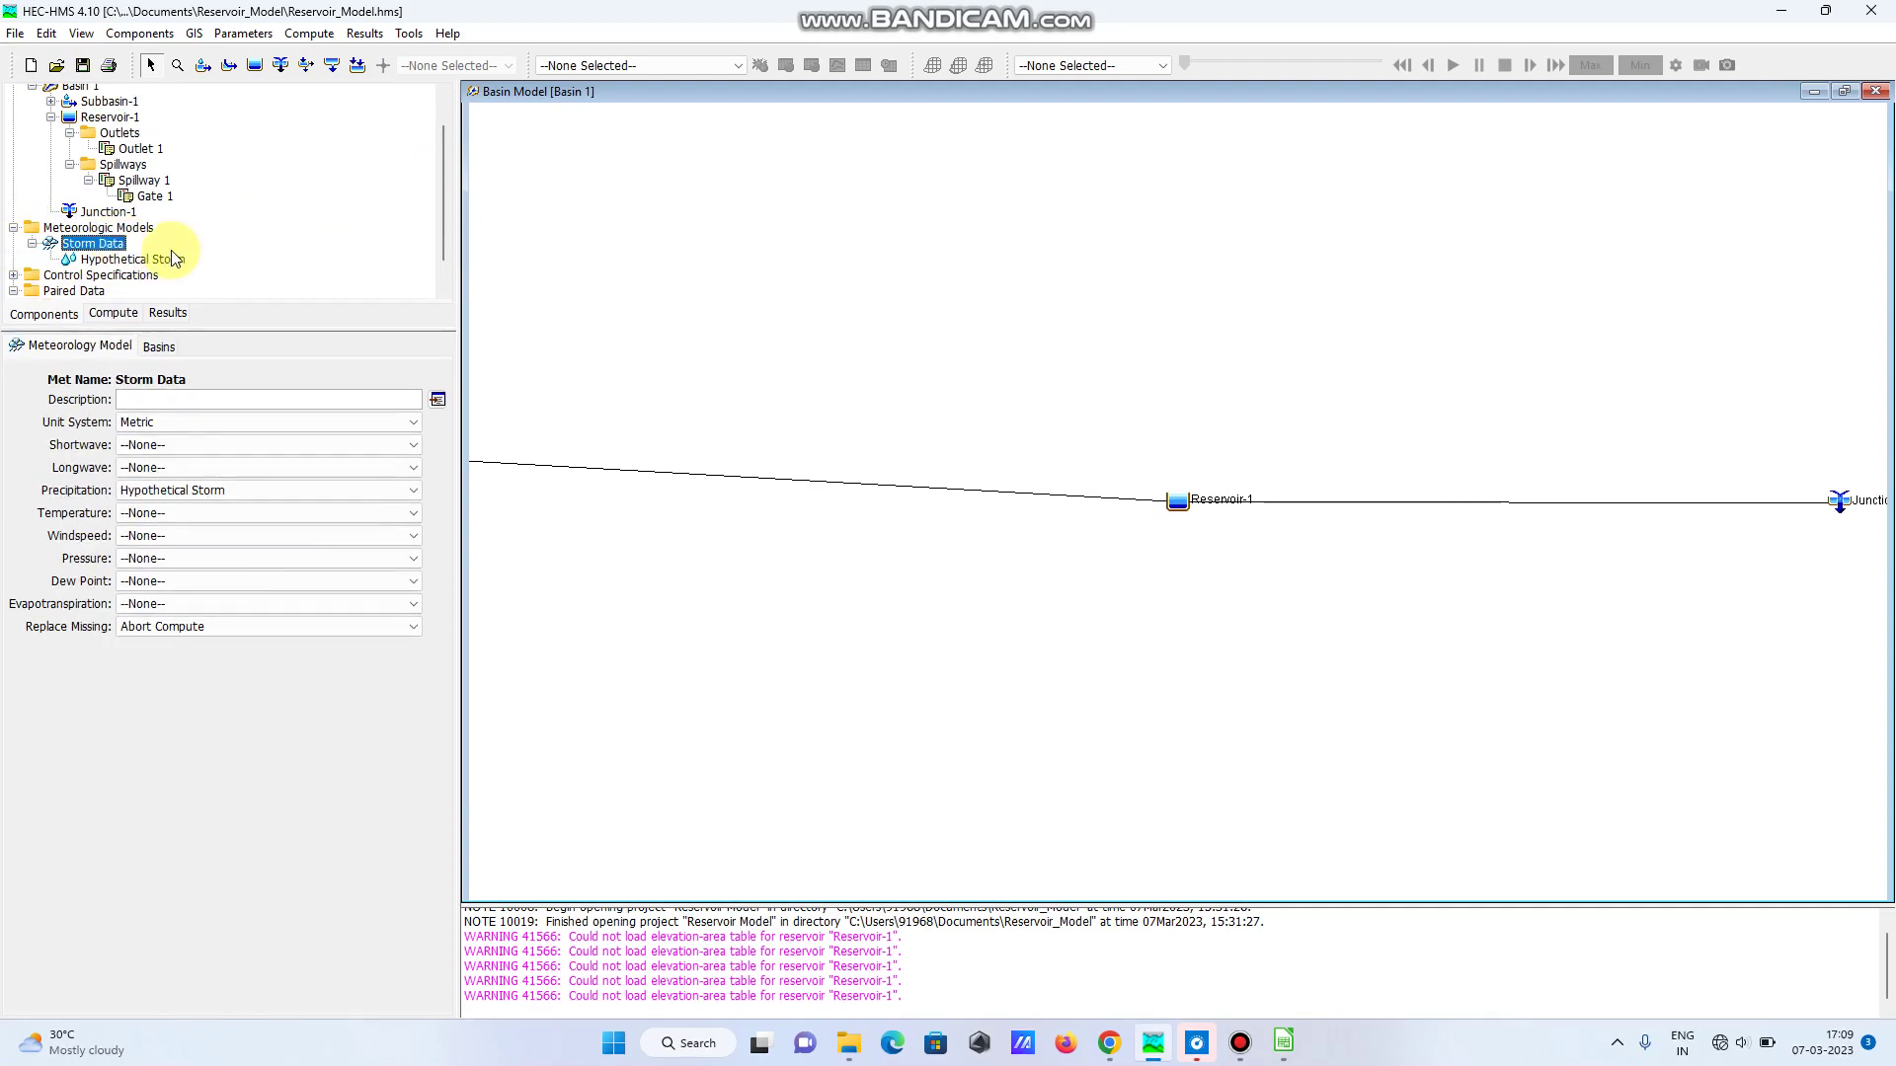
pyautogui.click(170, 260)
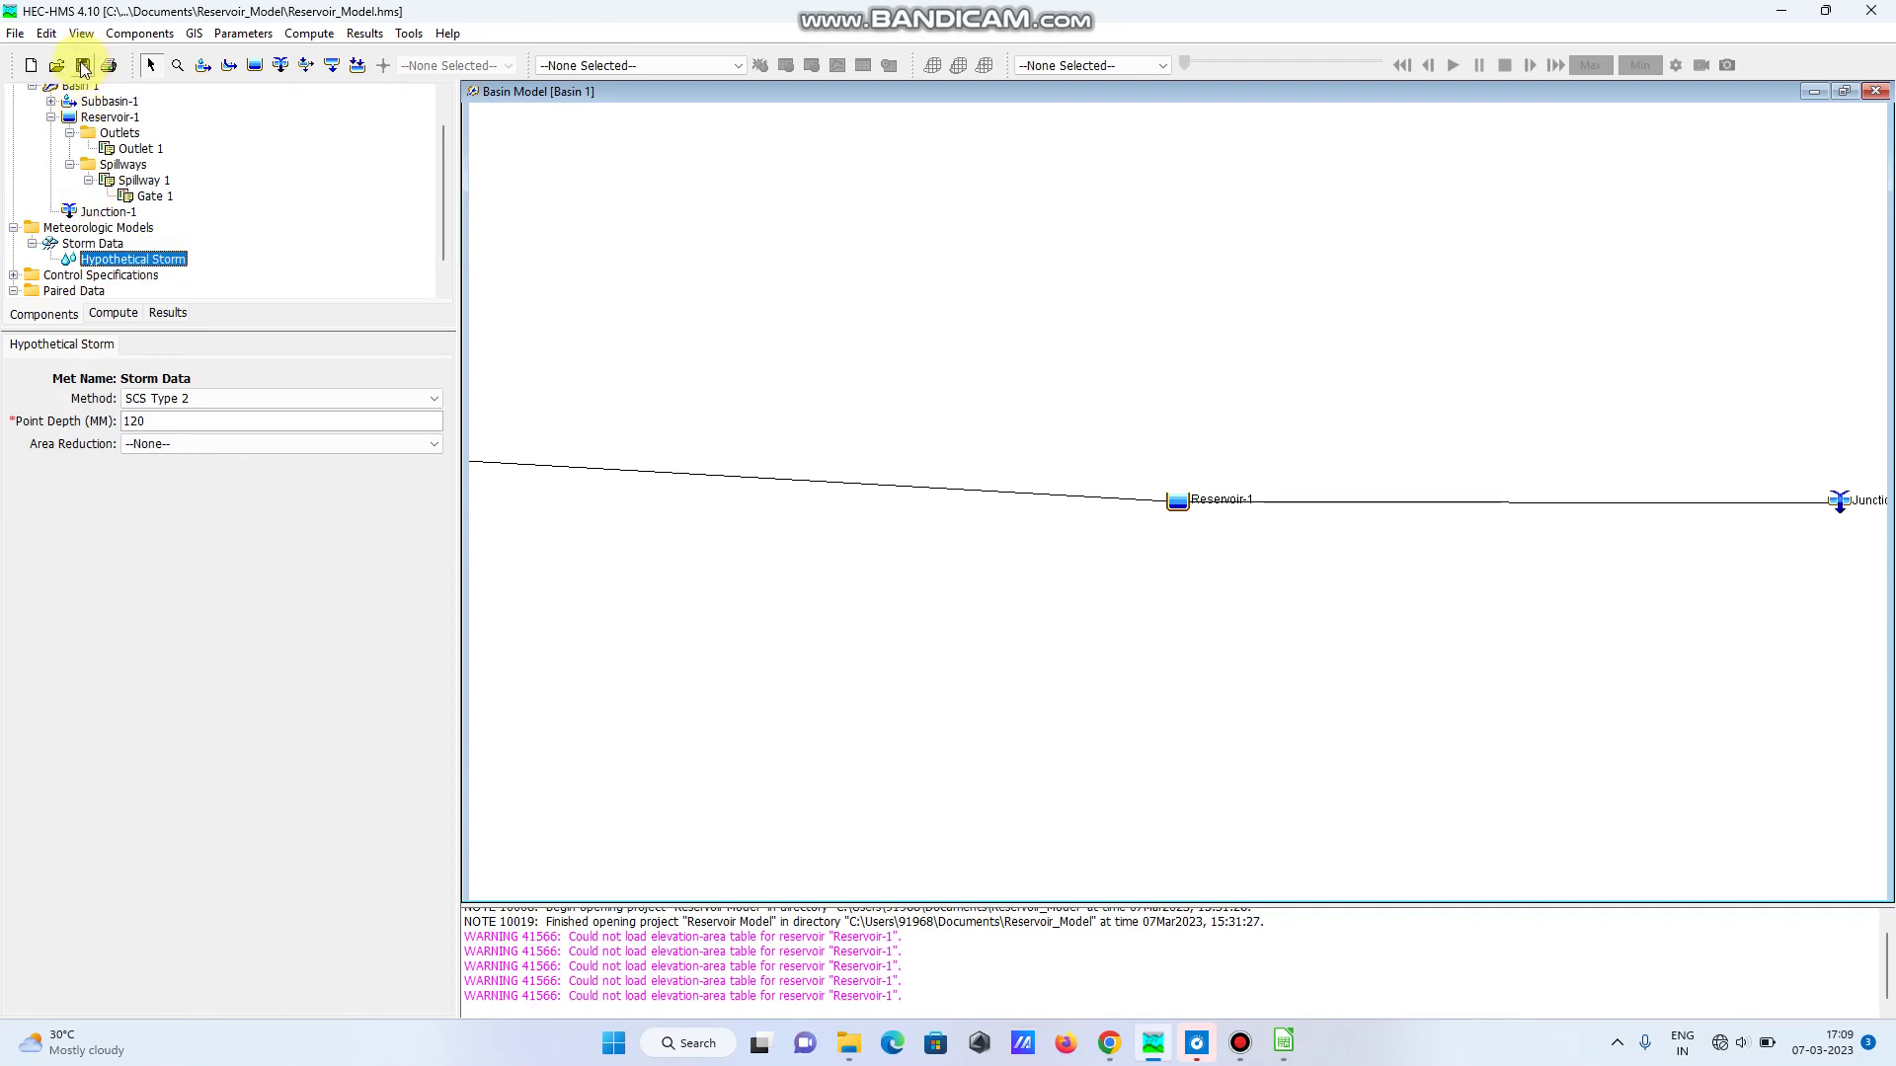
pyautogui.click(83, 67)
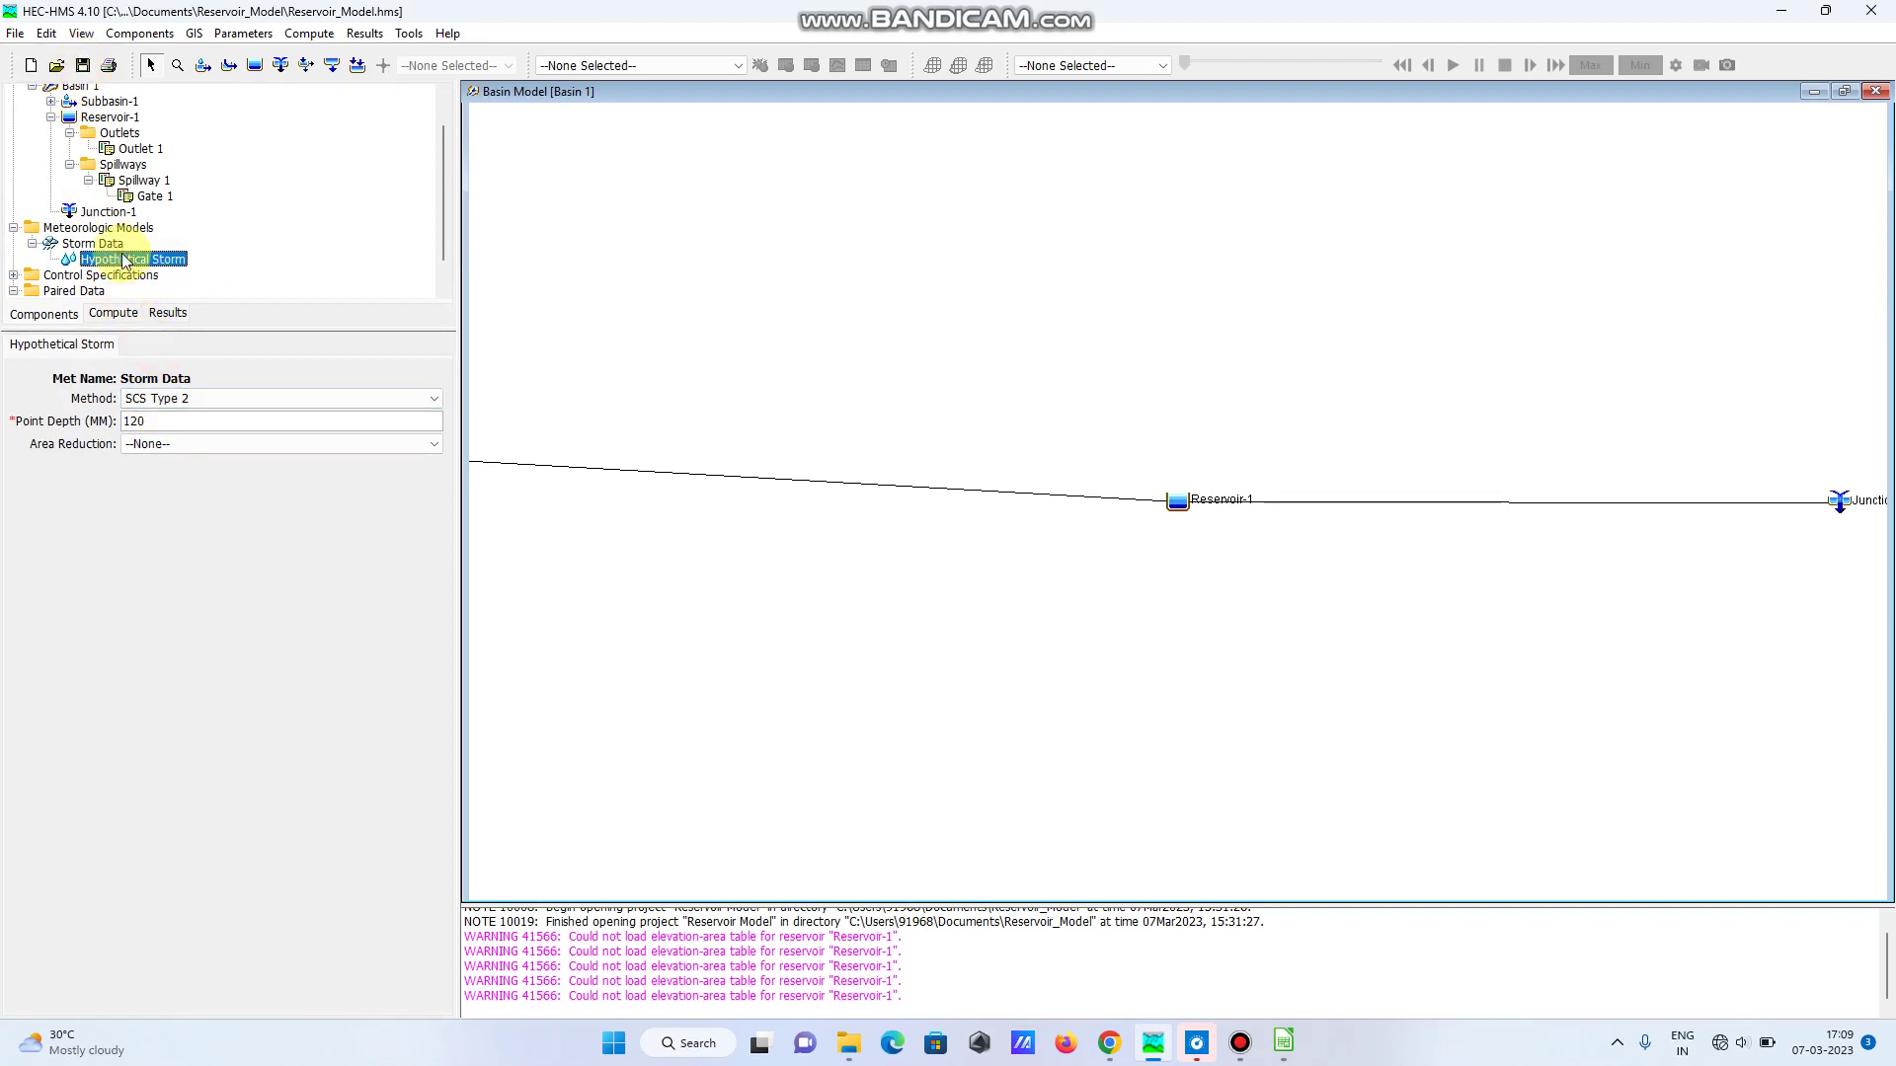
pyautogui.click(120, 245)
pyautogui.click(125, 230)
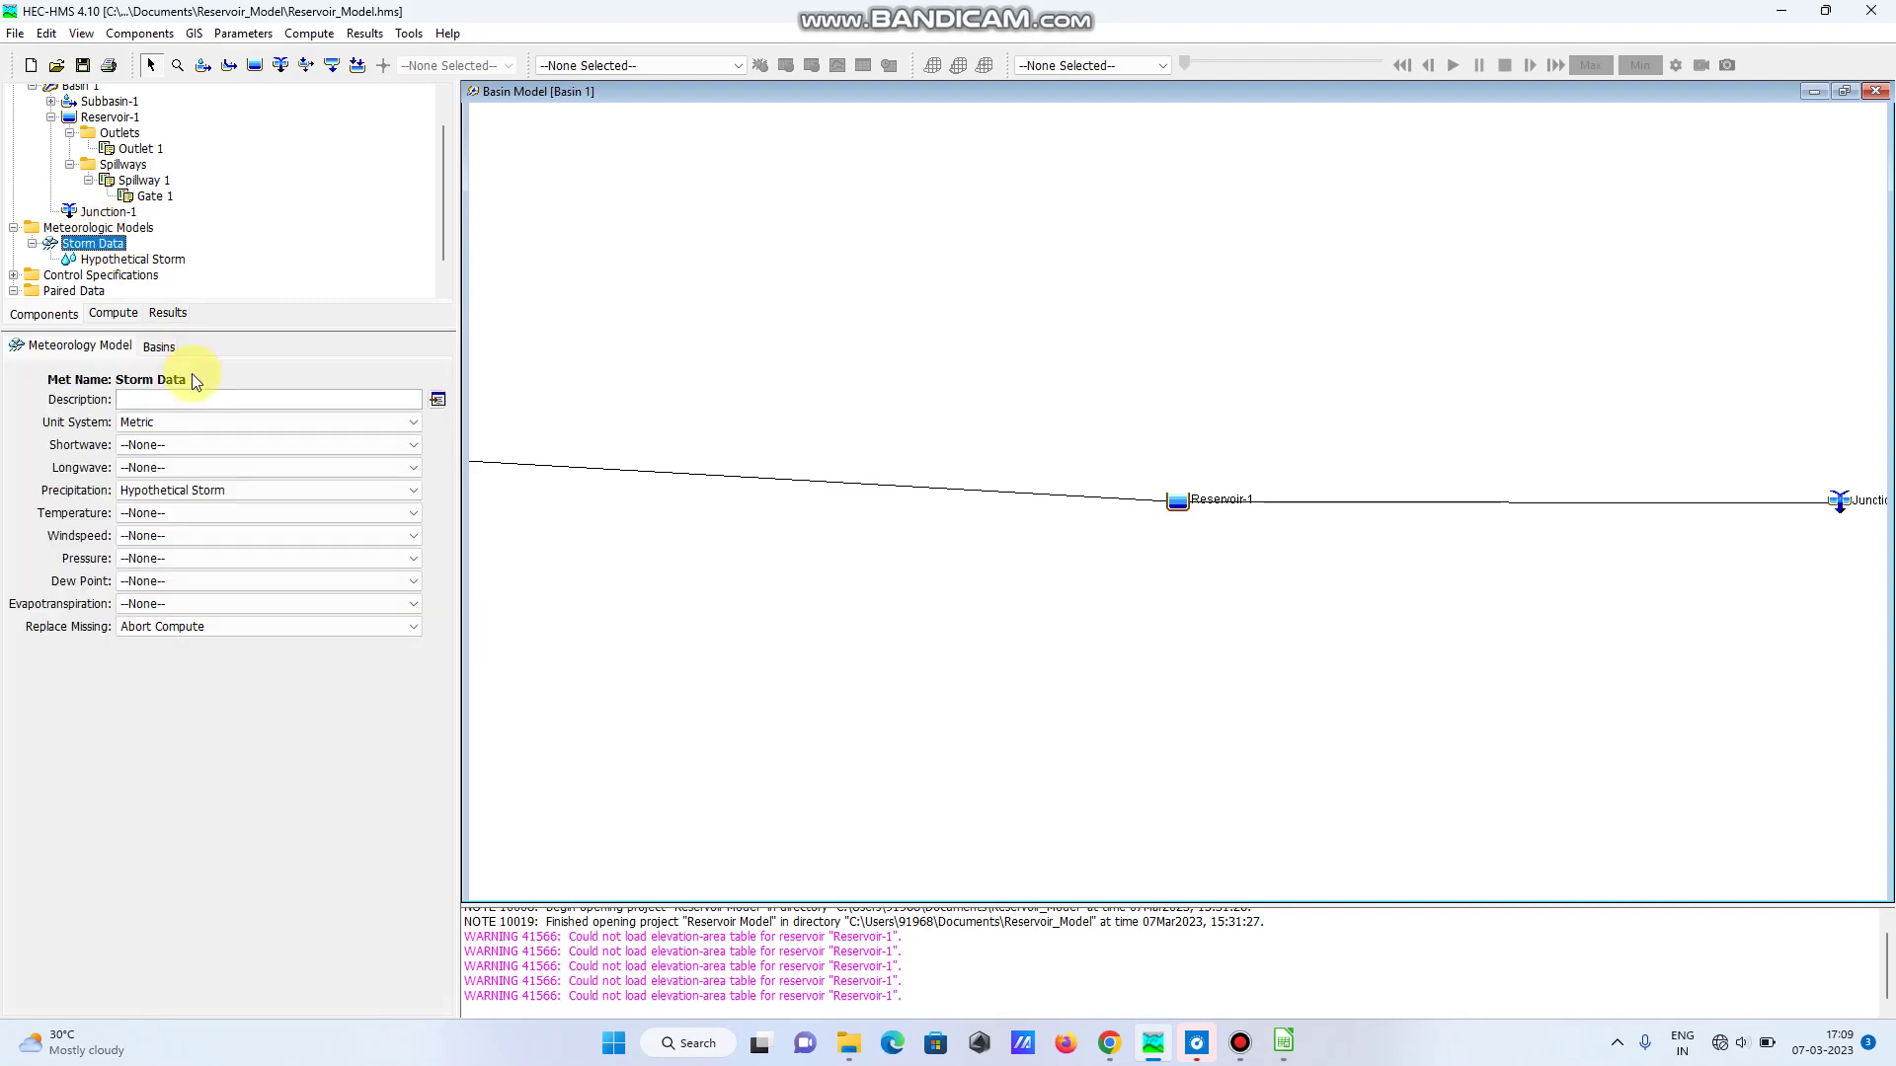
# - Set Include Subbasins to Yes for Basin 1 in Storm Data's Basins list and save
pyautogui.click(162, 349)
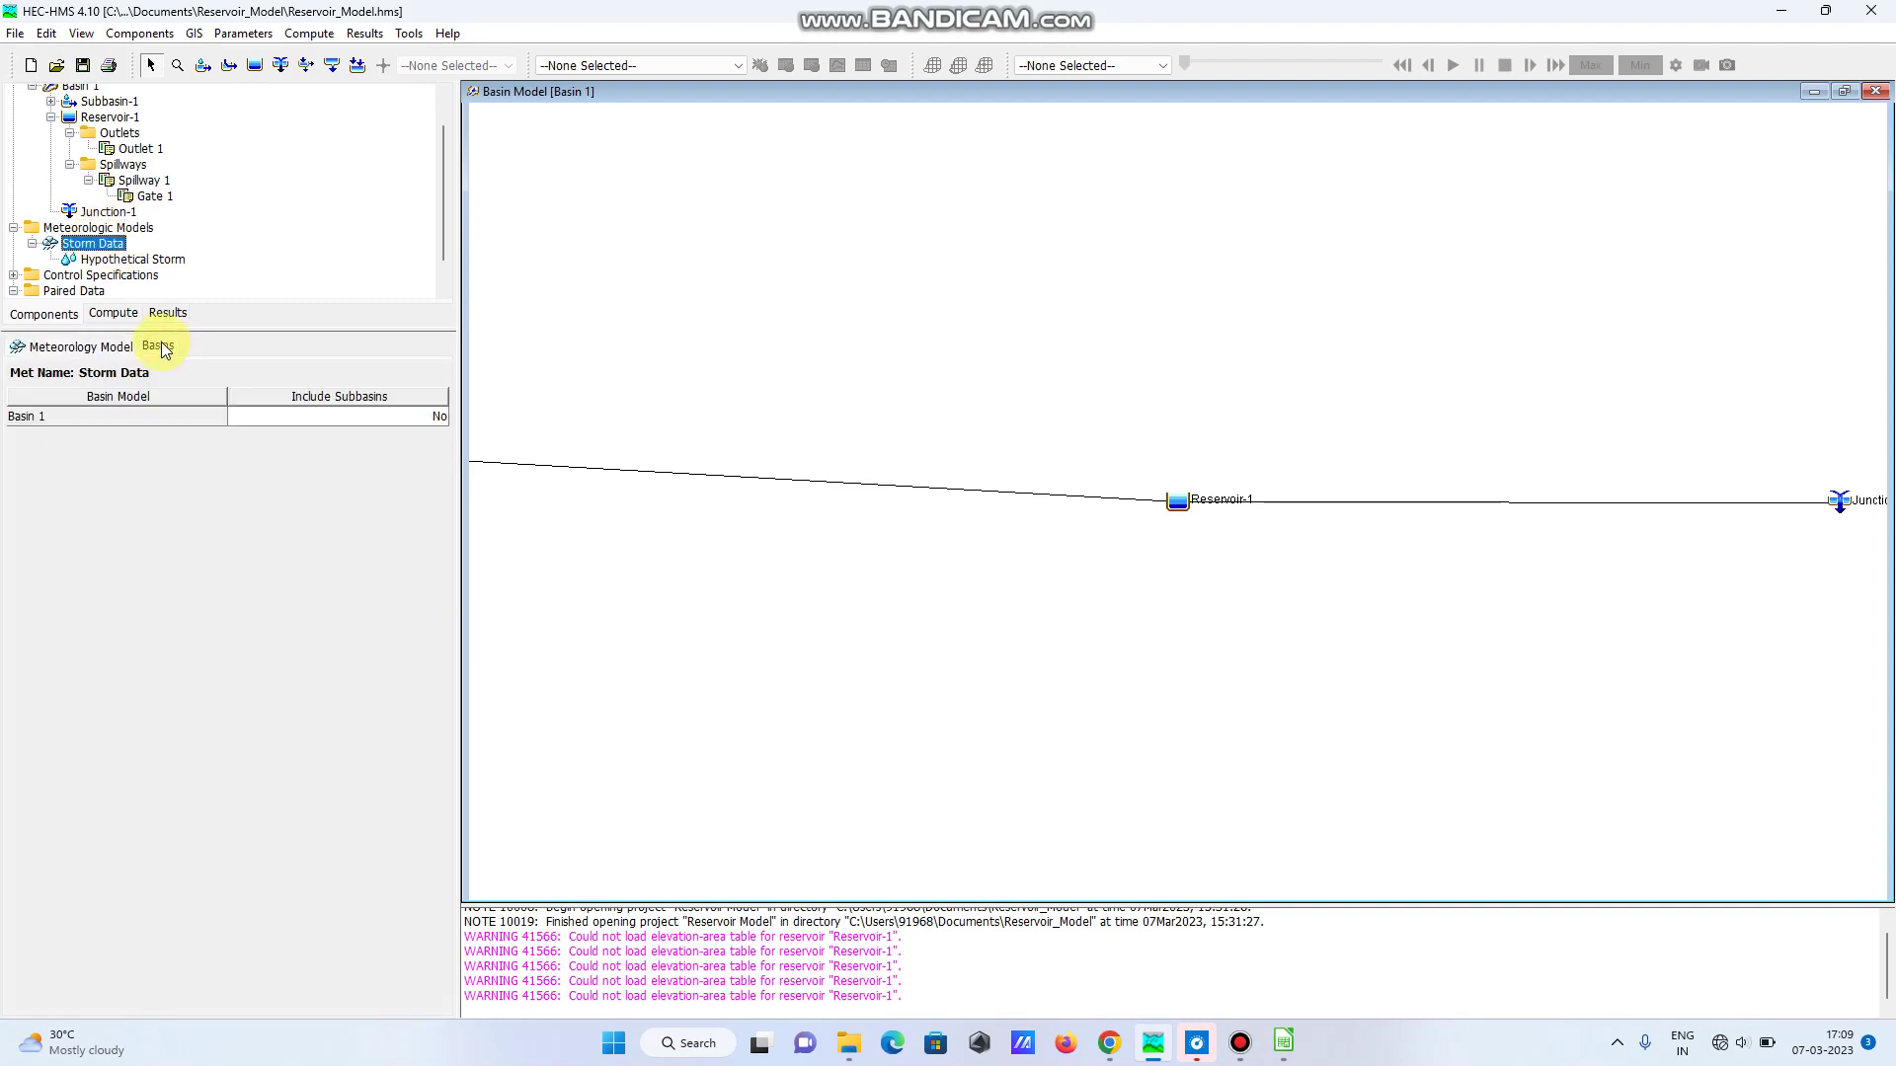
pyautogui.click(300, 414)
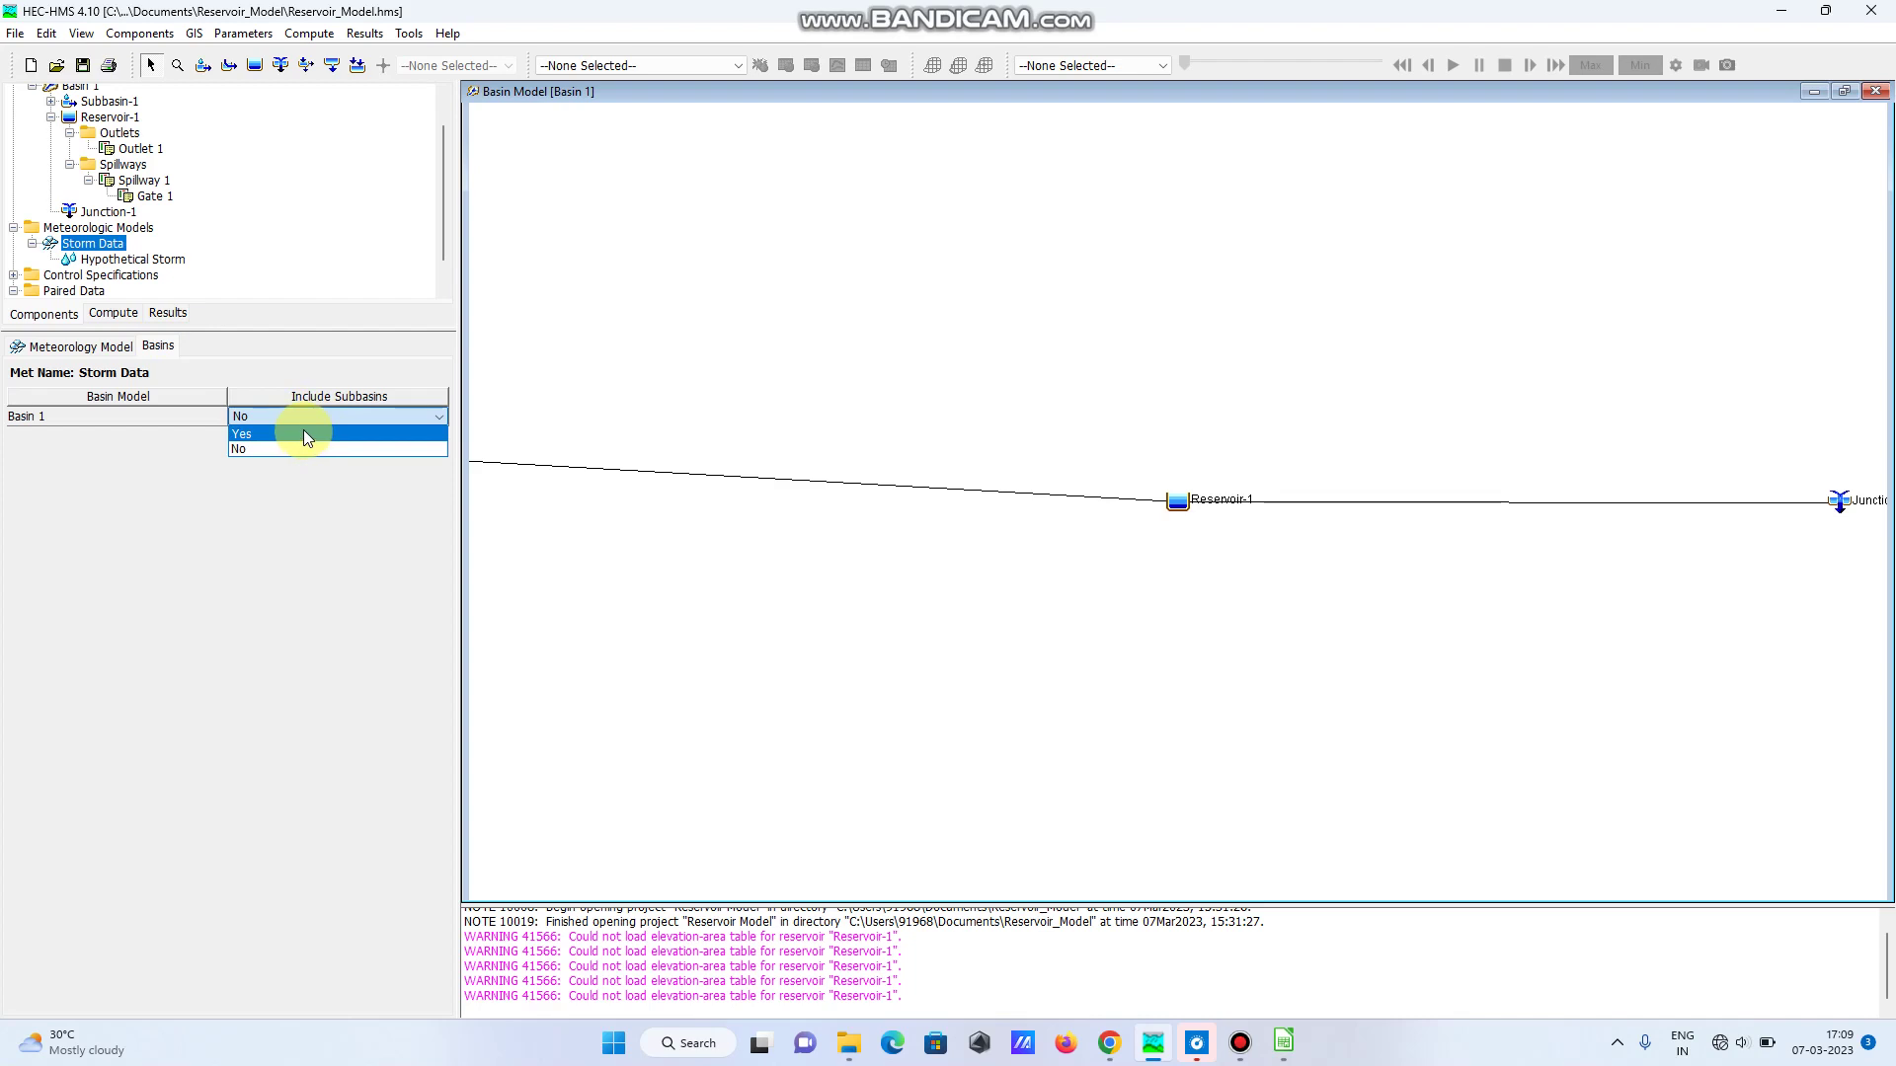
pyautogui.click(306, 434)
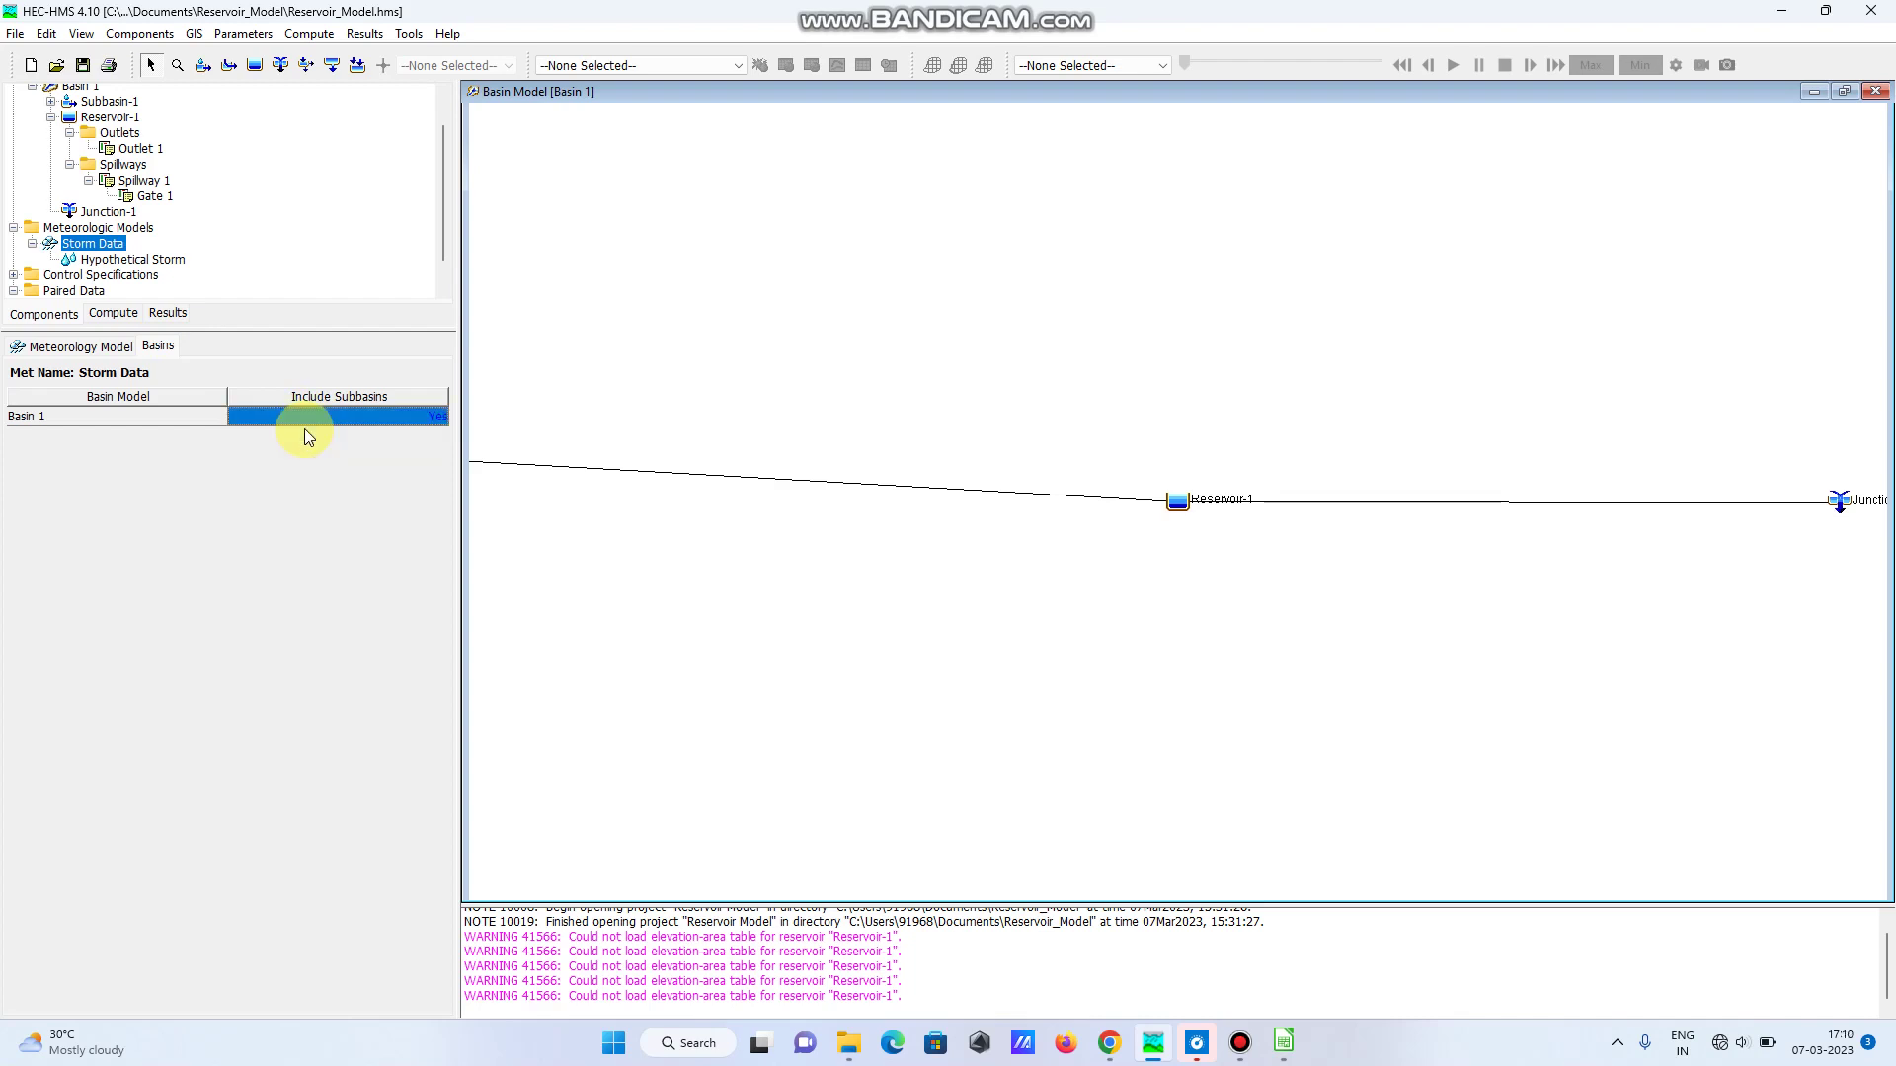
pyautogui.click(83, 72)
pyautogui.moveTo(444, 193); pyautogui.dragTo(446, 111)
# - Create Run 1 for Basin 1 and Storm Data through the wizard, then compute it
pyautogui.click(606, 66)
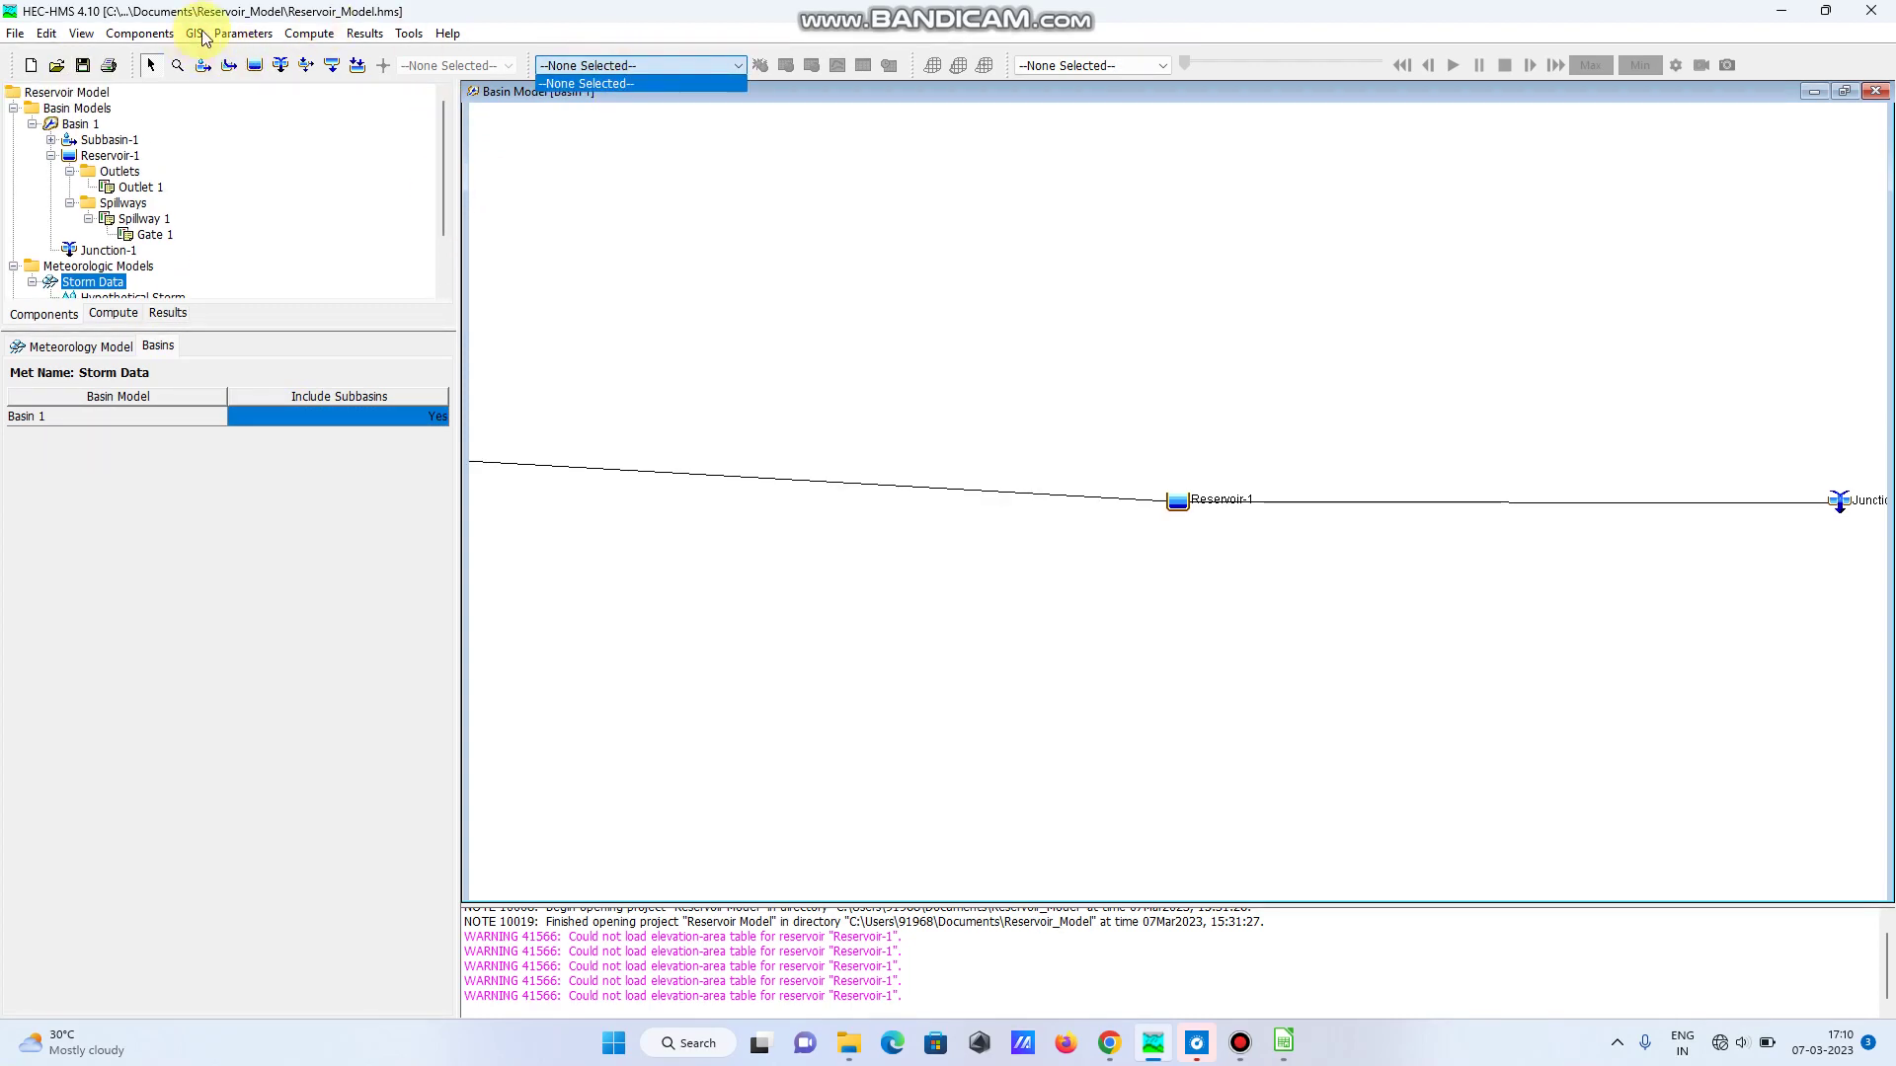
pyautogui.moveTo(442, 181); pyautogui.dragTo(434, 256)
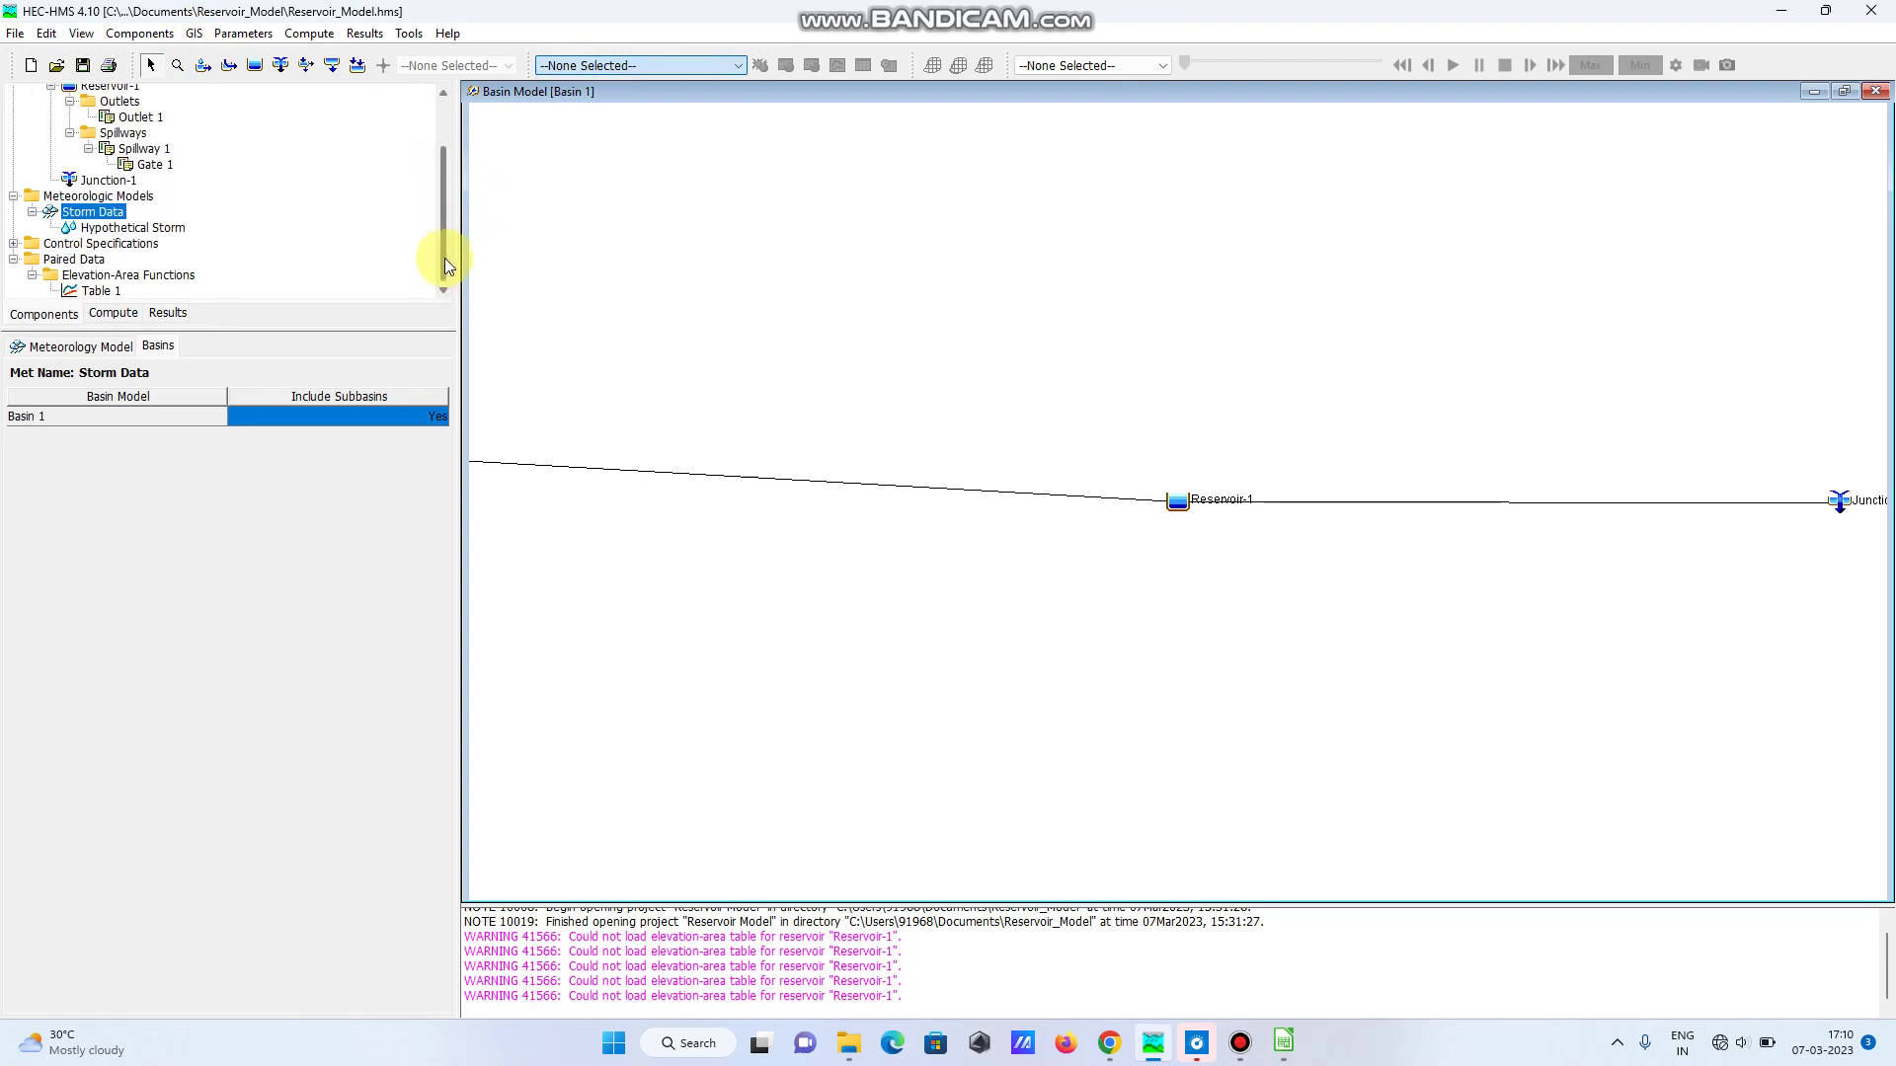
pyautogui.moveTo(444, 257); pyautogui.dragTo(441, 180)
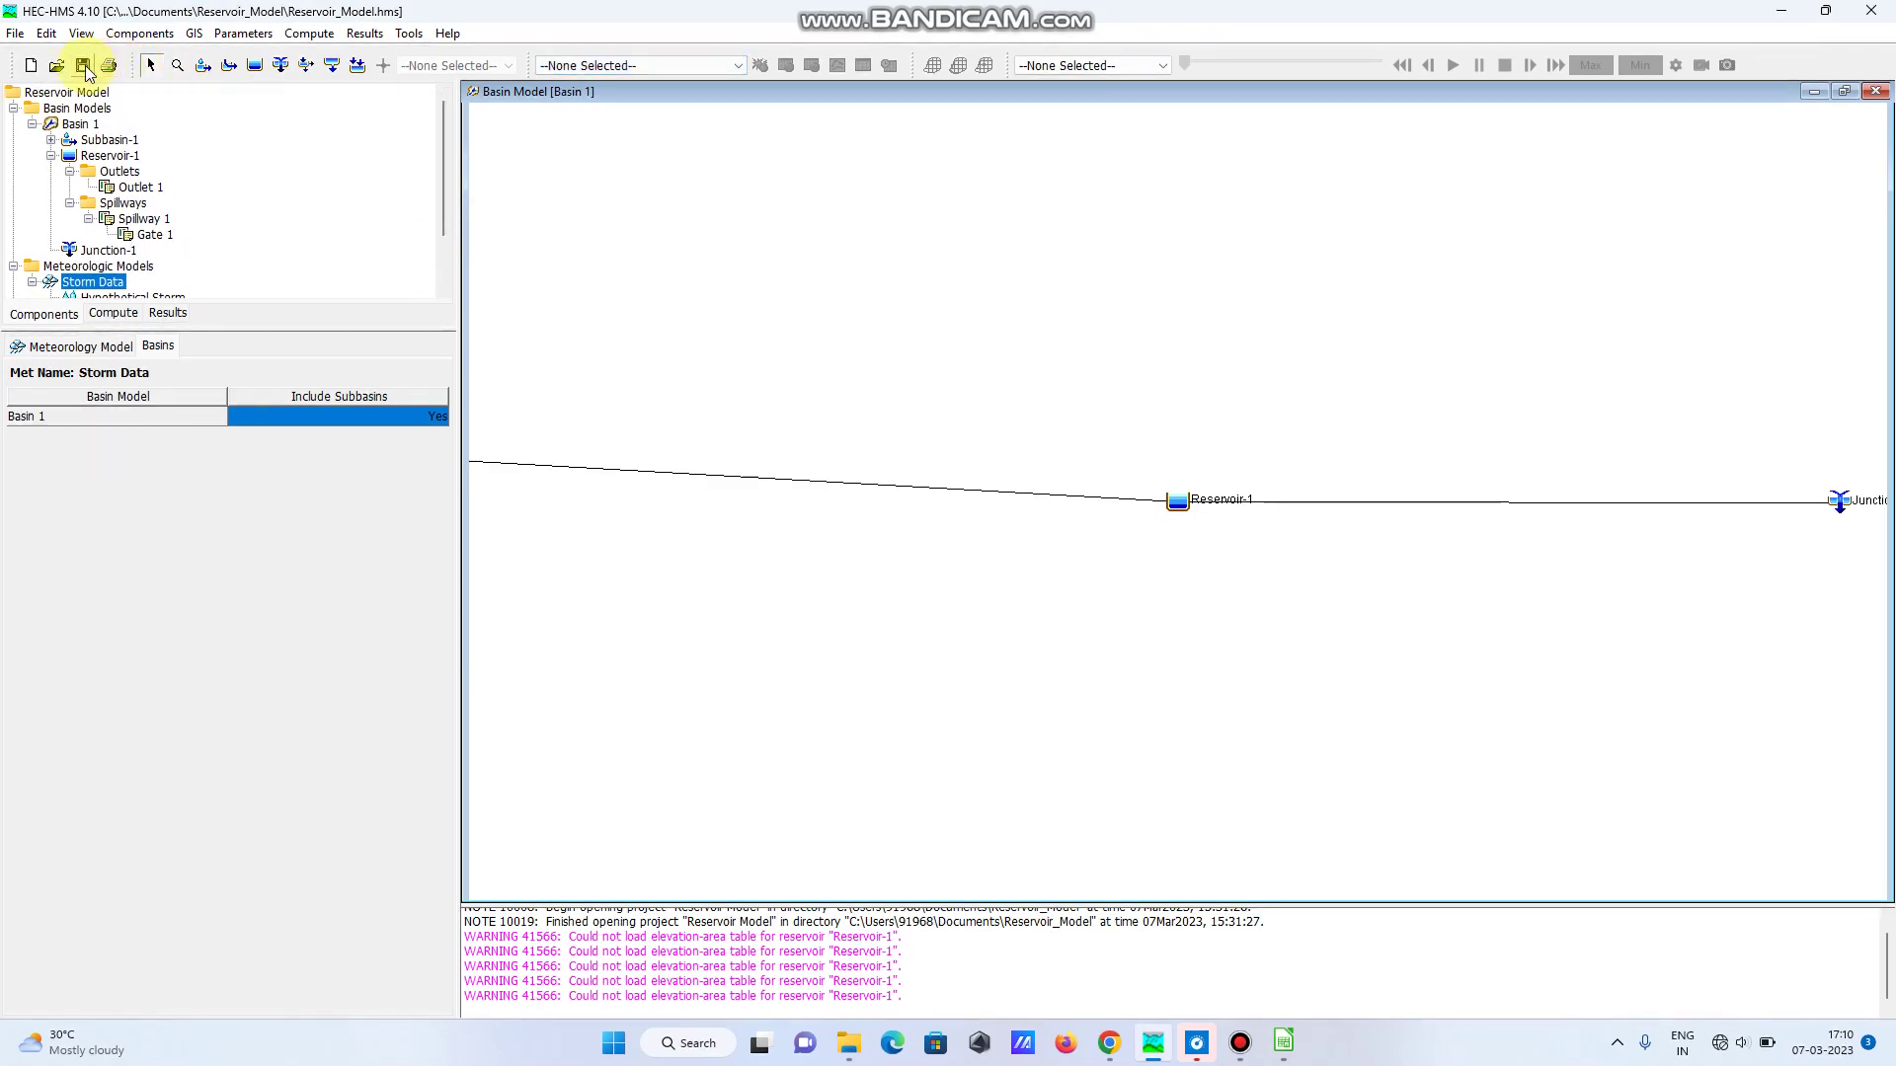
pyautogui.click(308, 33)
pyautogui.moveTo(382, 59)
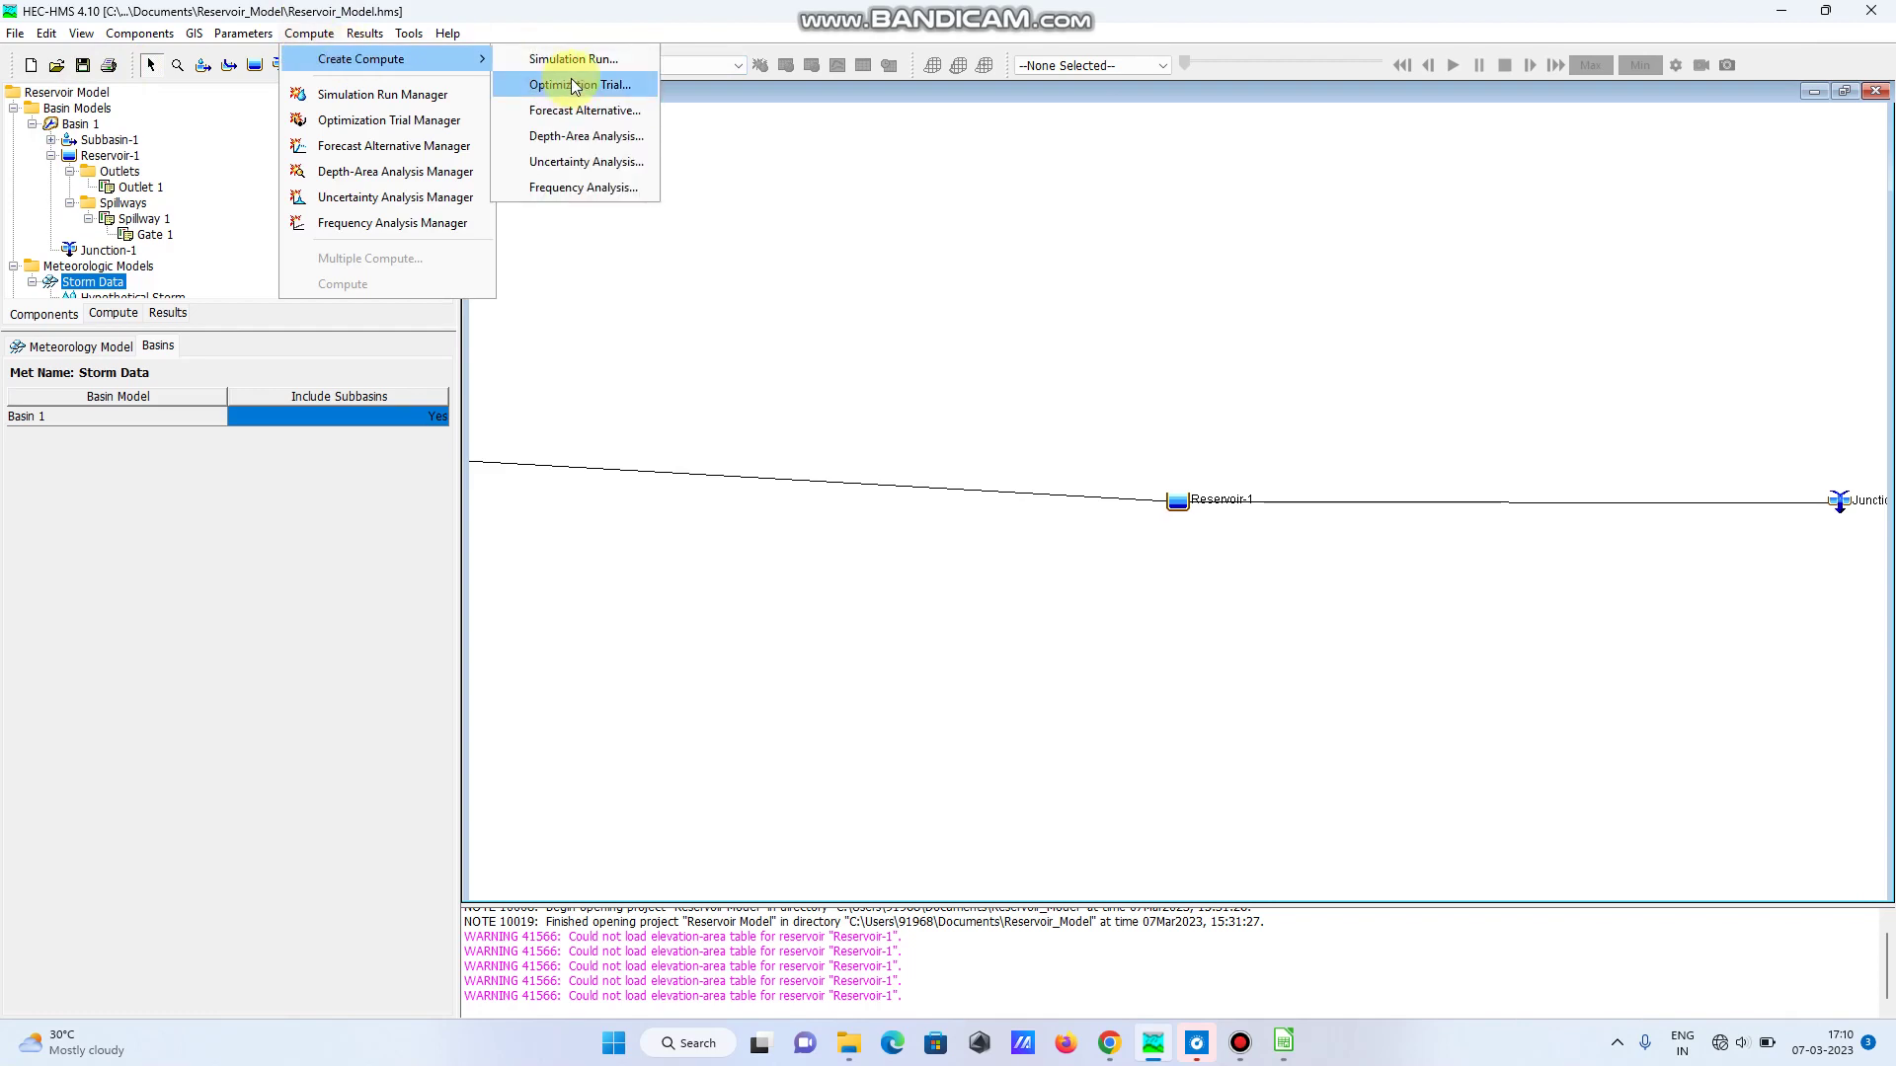
pyautogui.click(569, 61)
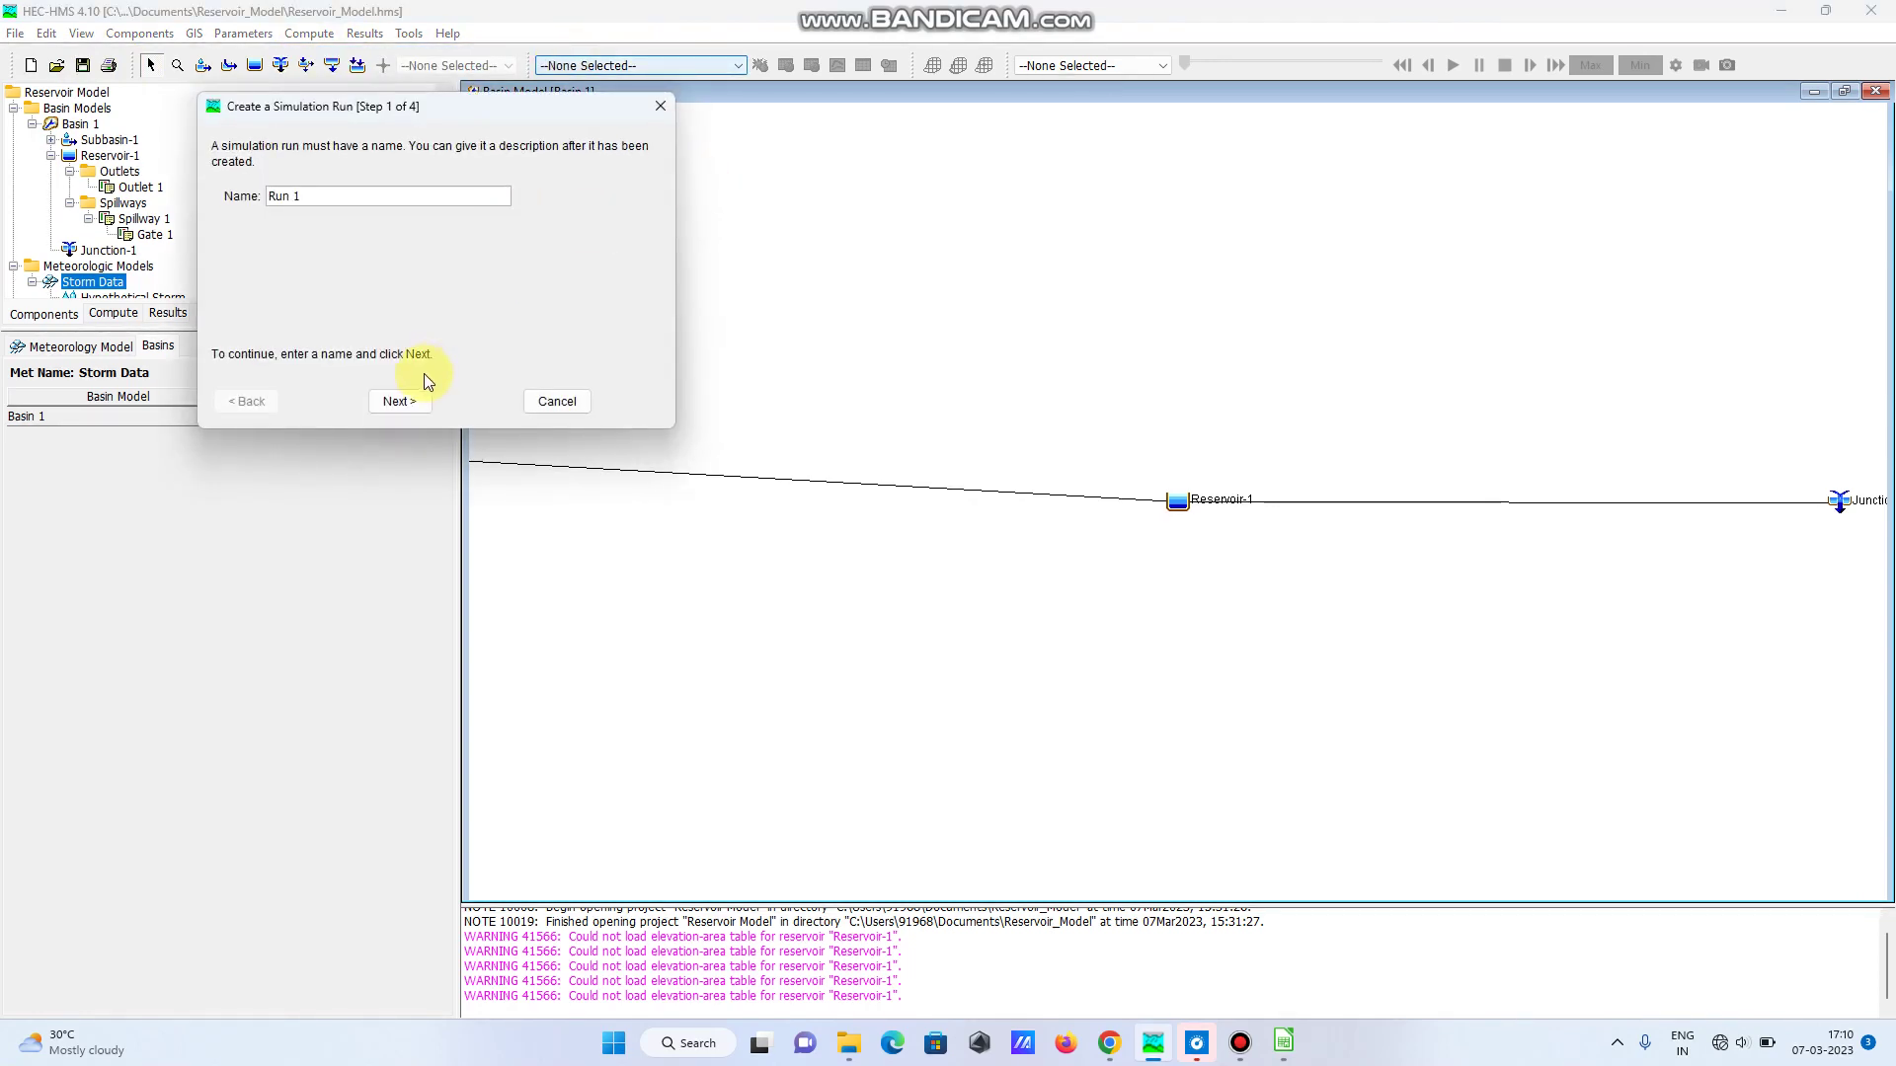
pyautogui.click(398, 397)
pyautogui.click(395, 400)
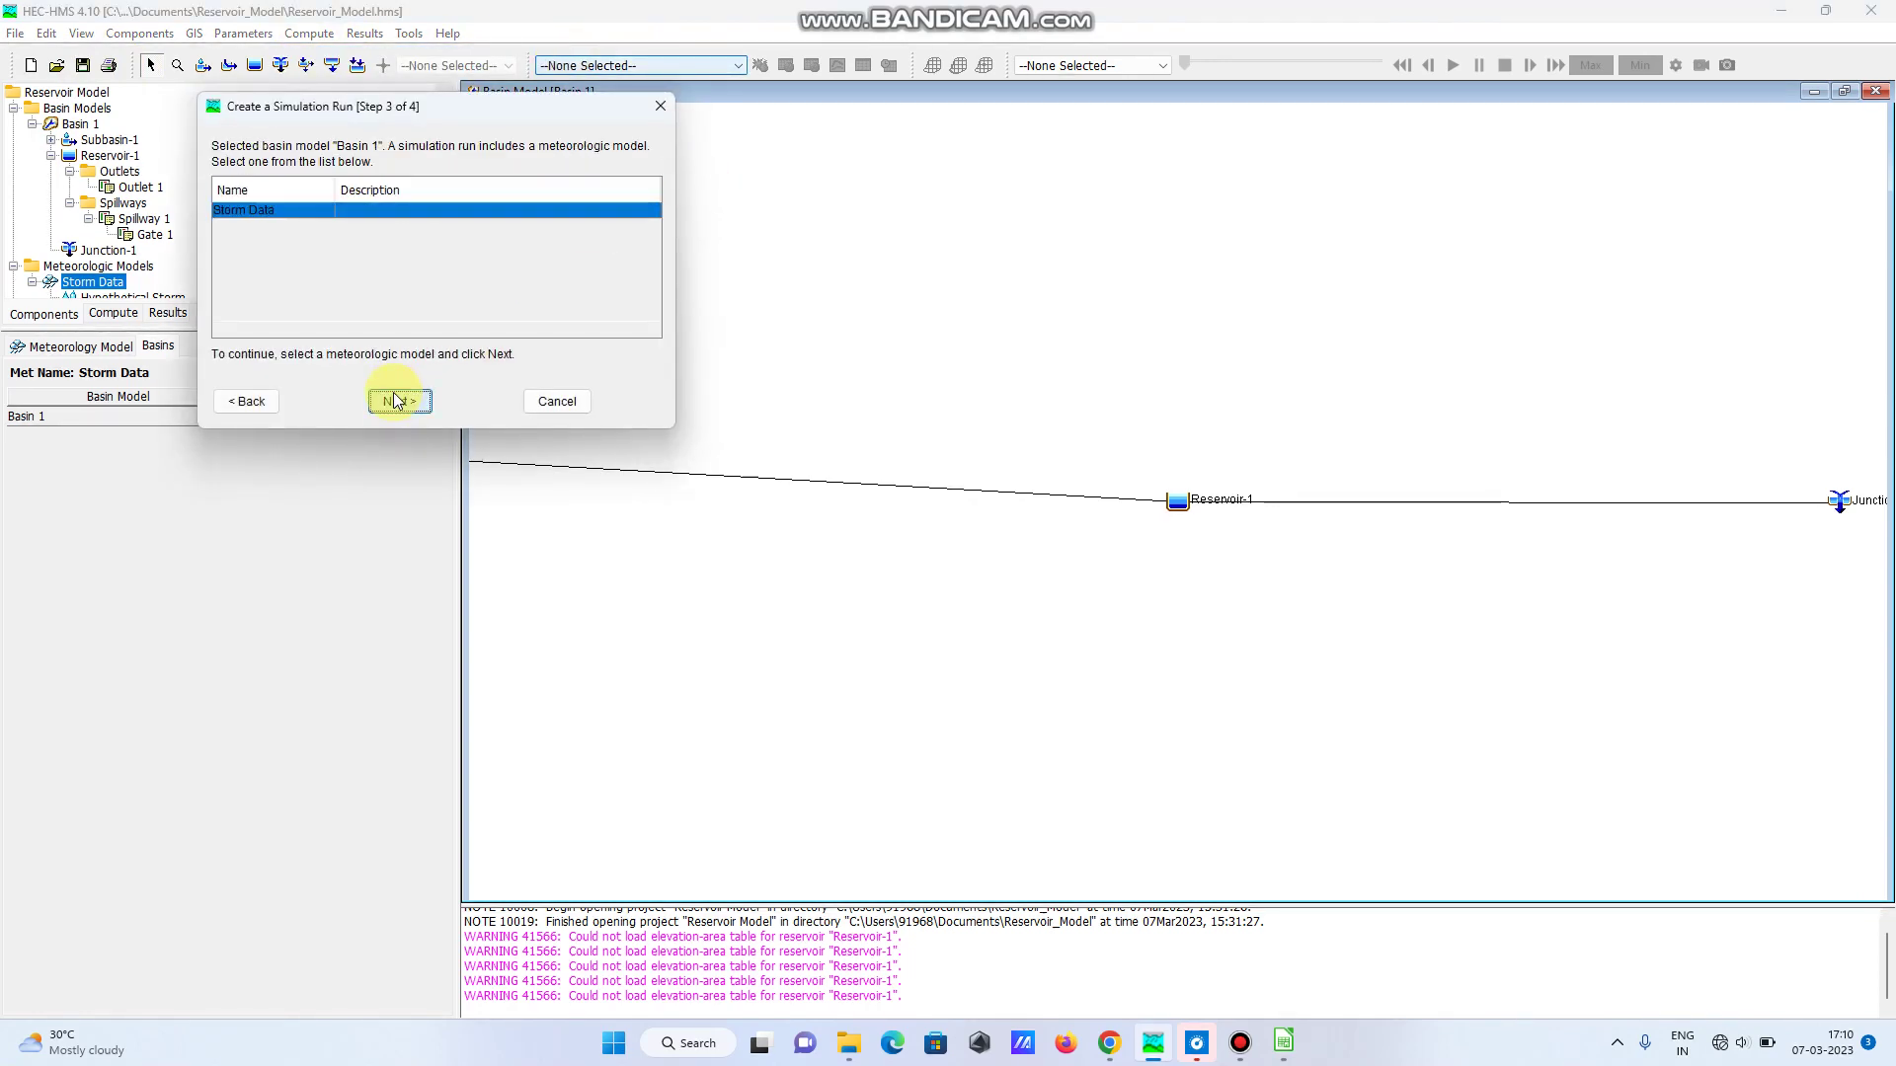
pyautogui.click(396, 400)
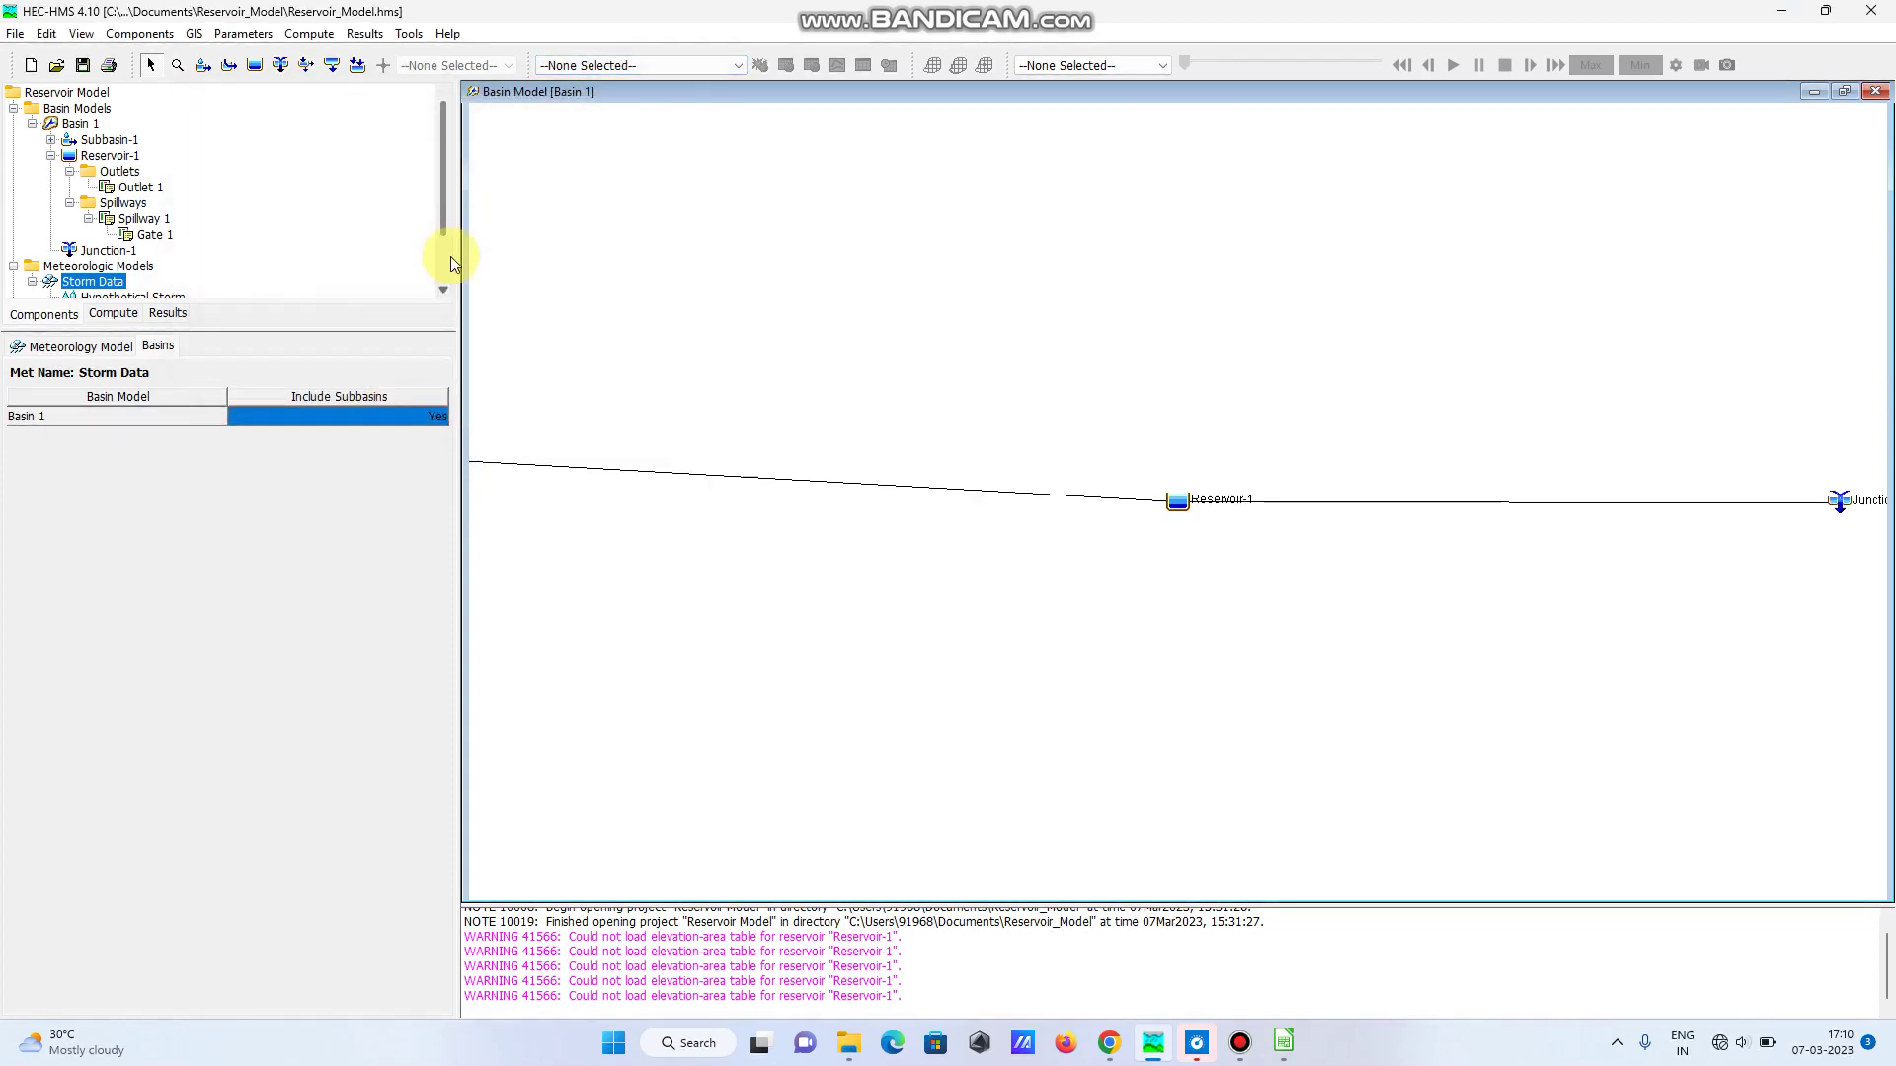
pyautogui.click(628, 63)
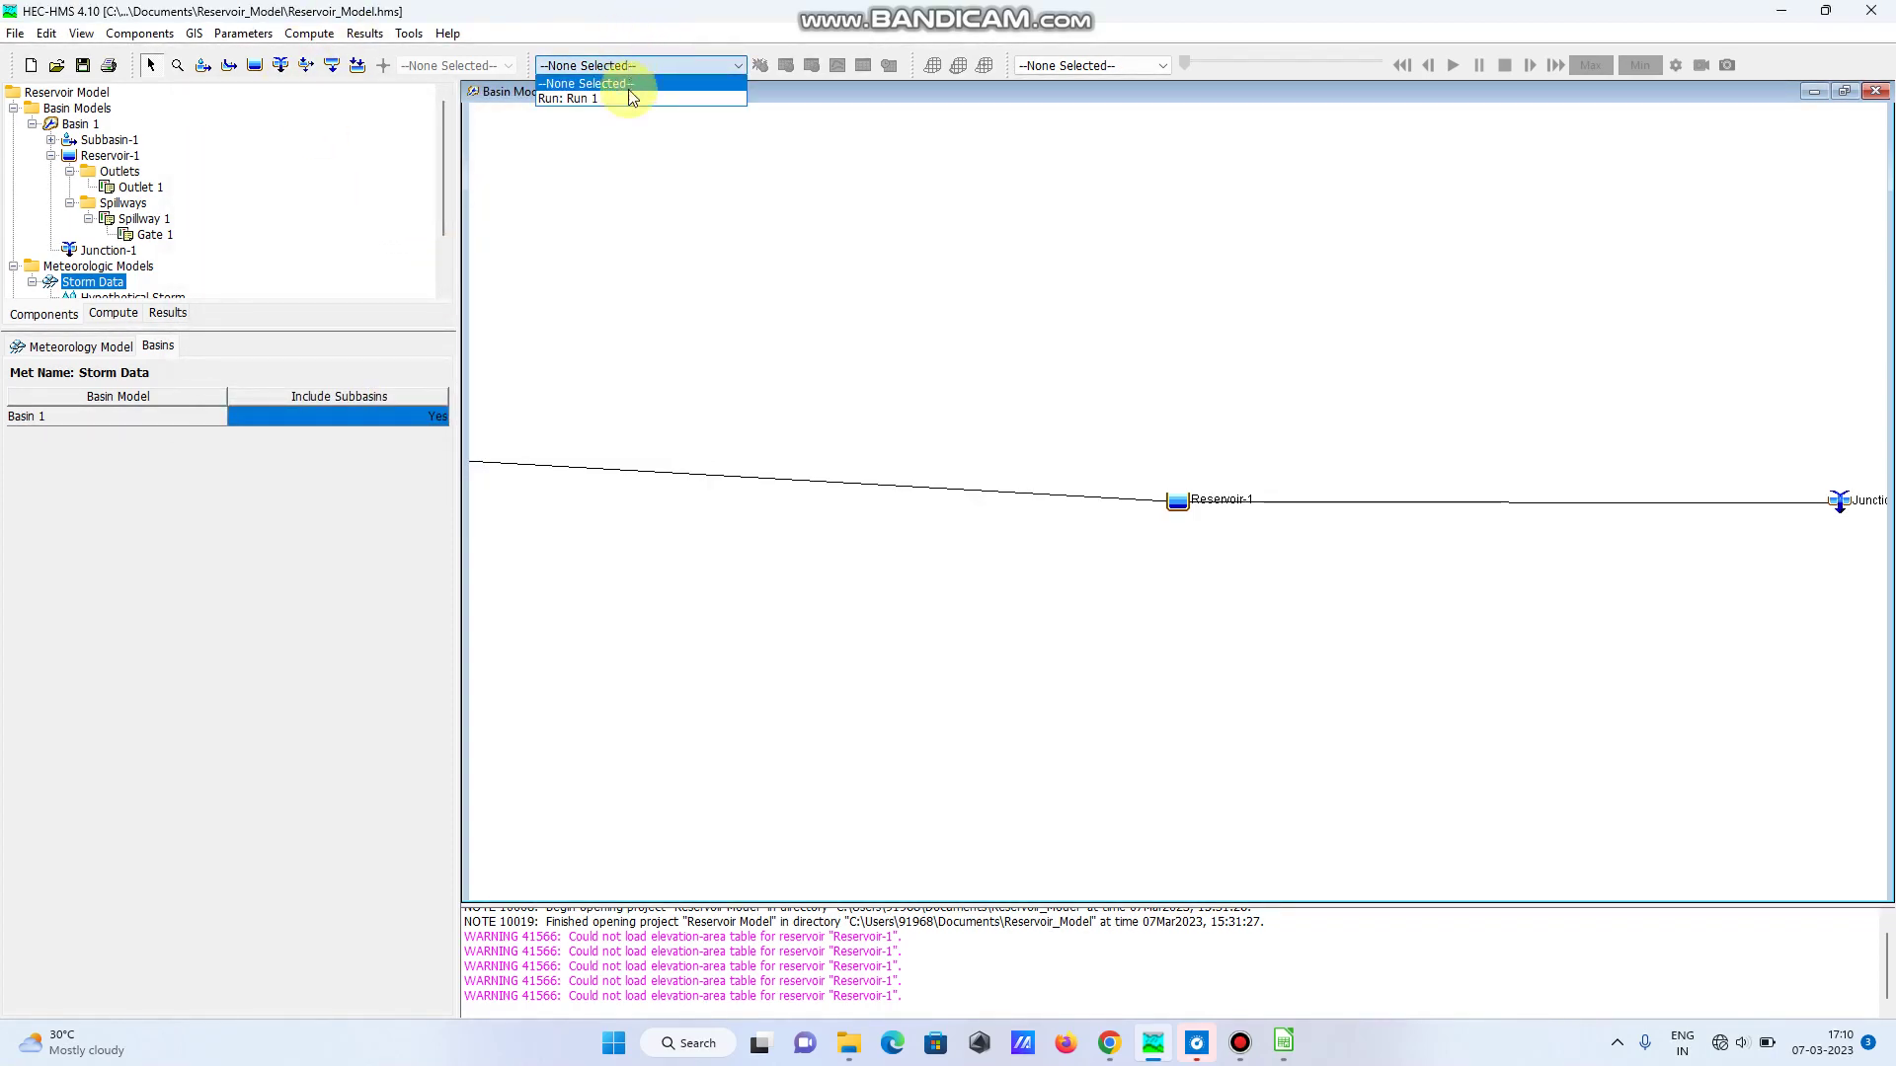
pyautogui.click(762, 67)
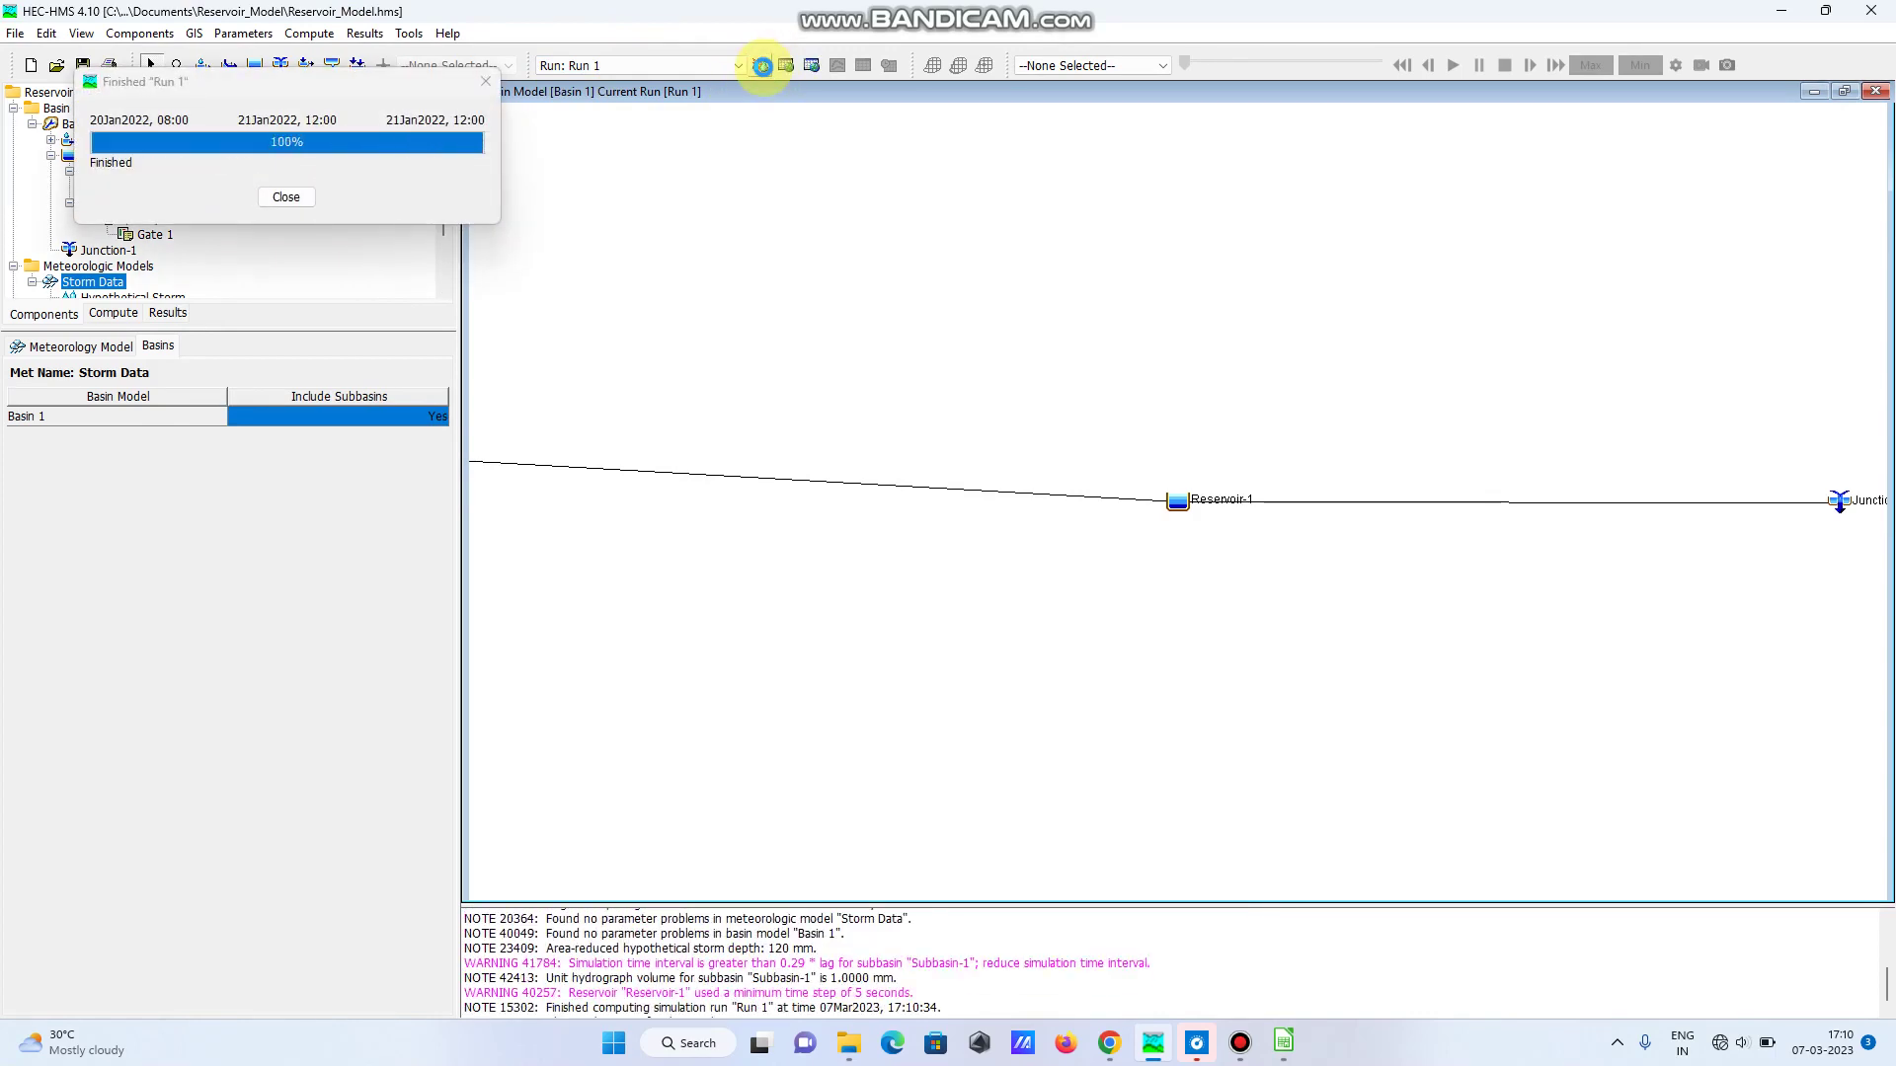
# - Open and maximize Run 1's Subbasin-1 outflow graph (peak about 39.2 m³/s), then close it
pyautogui.click(266, 196)
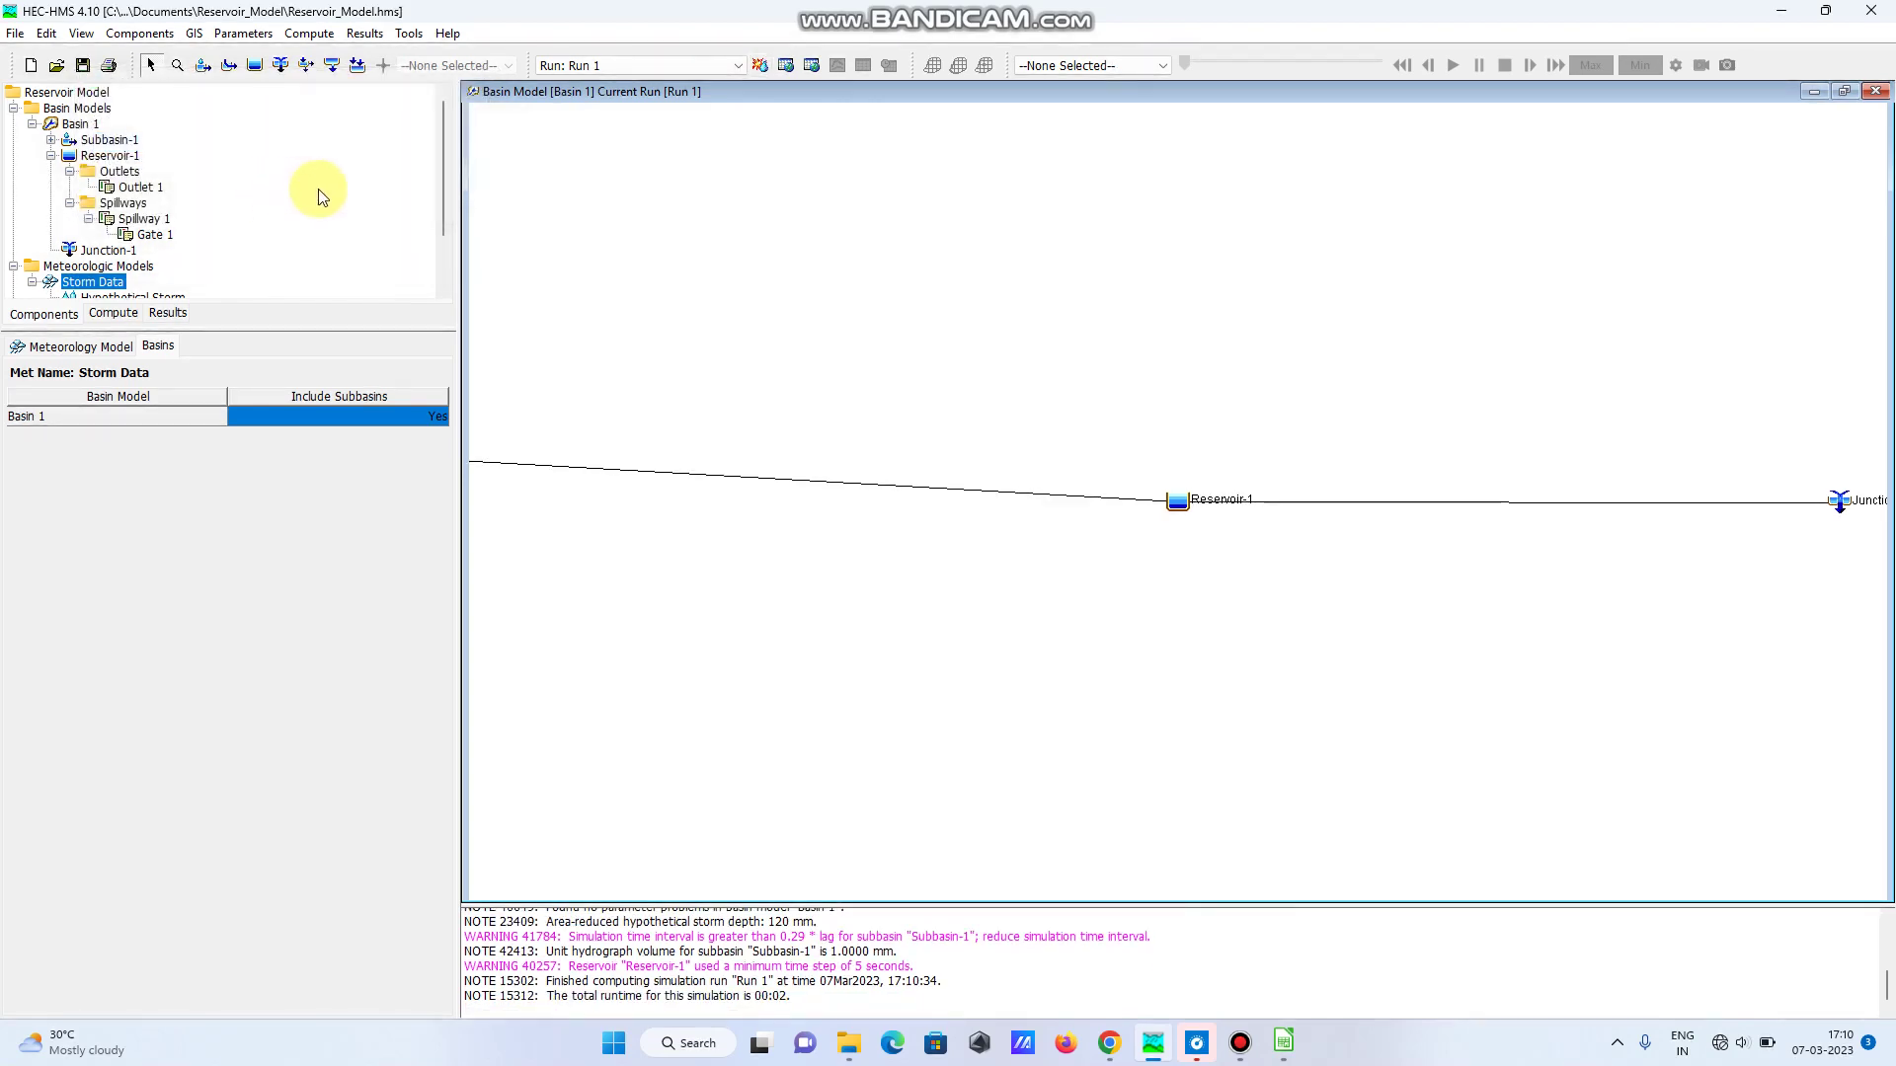
pyautogui.moveTo(446, 209); pyautogui.dragTo(437, 263)
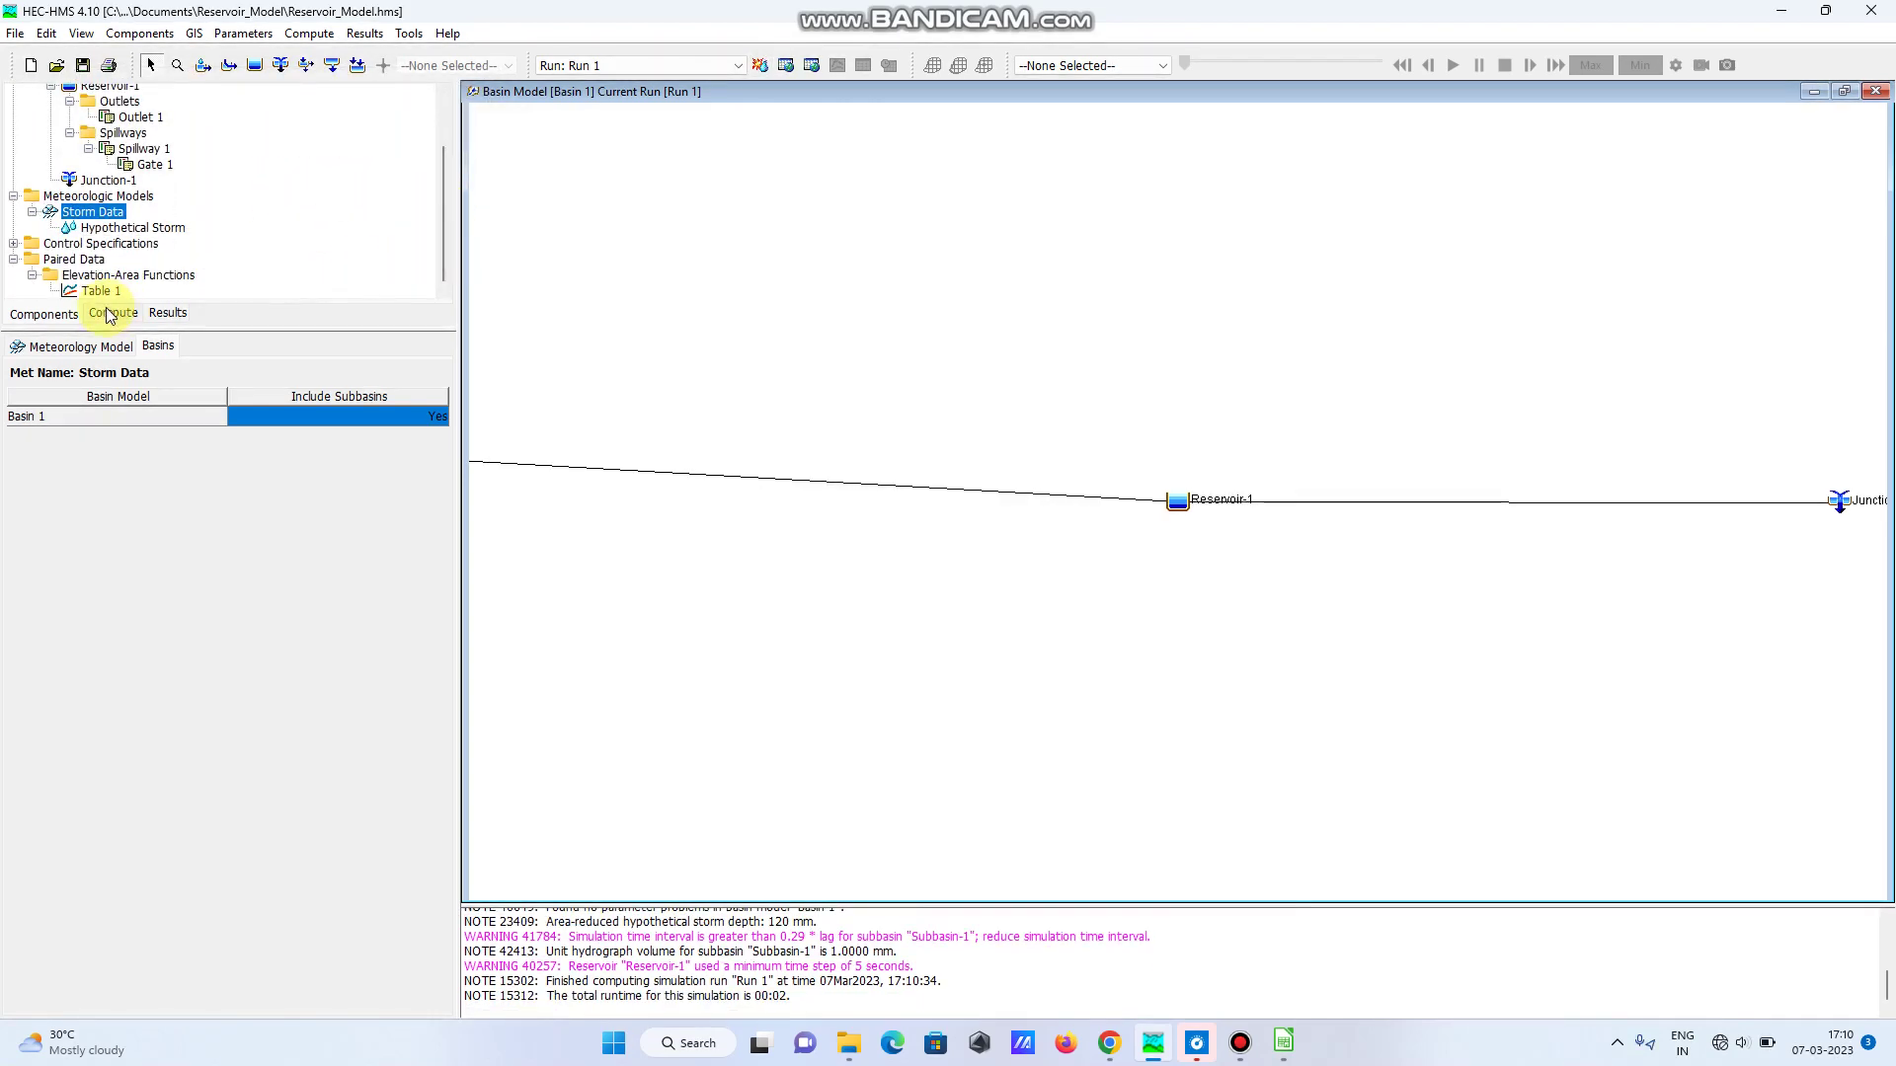
pyautogui.click(168, 315)
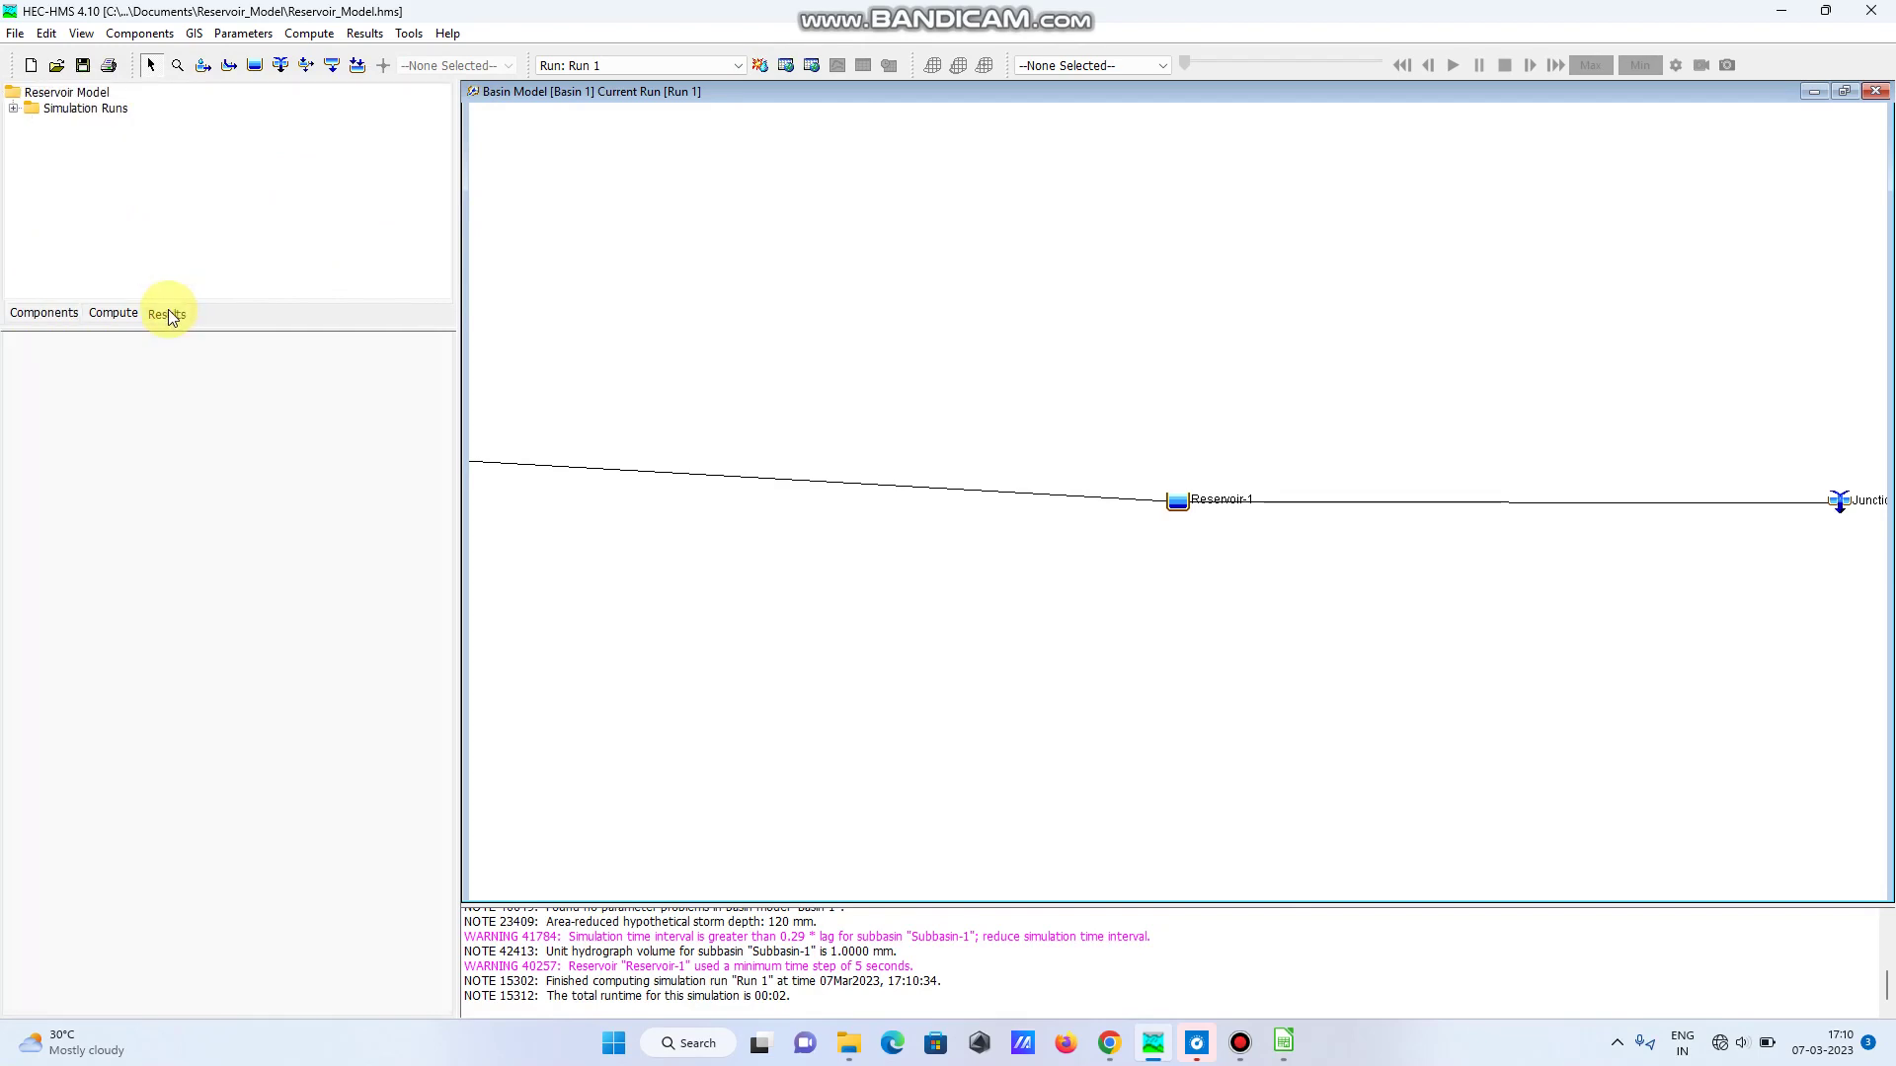
pyautogui.click(13, 109)
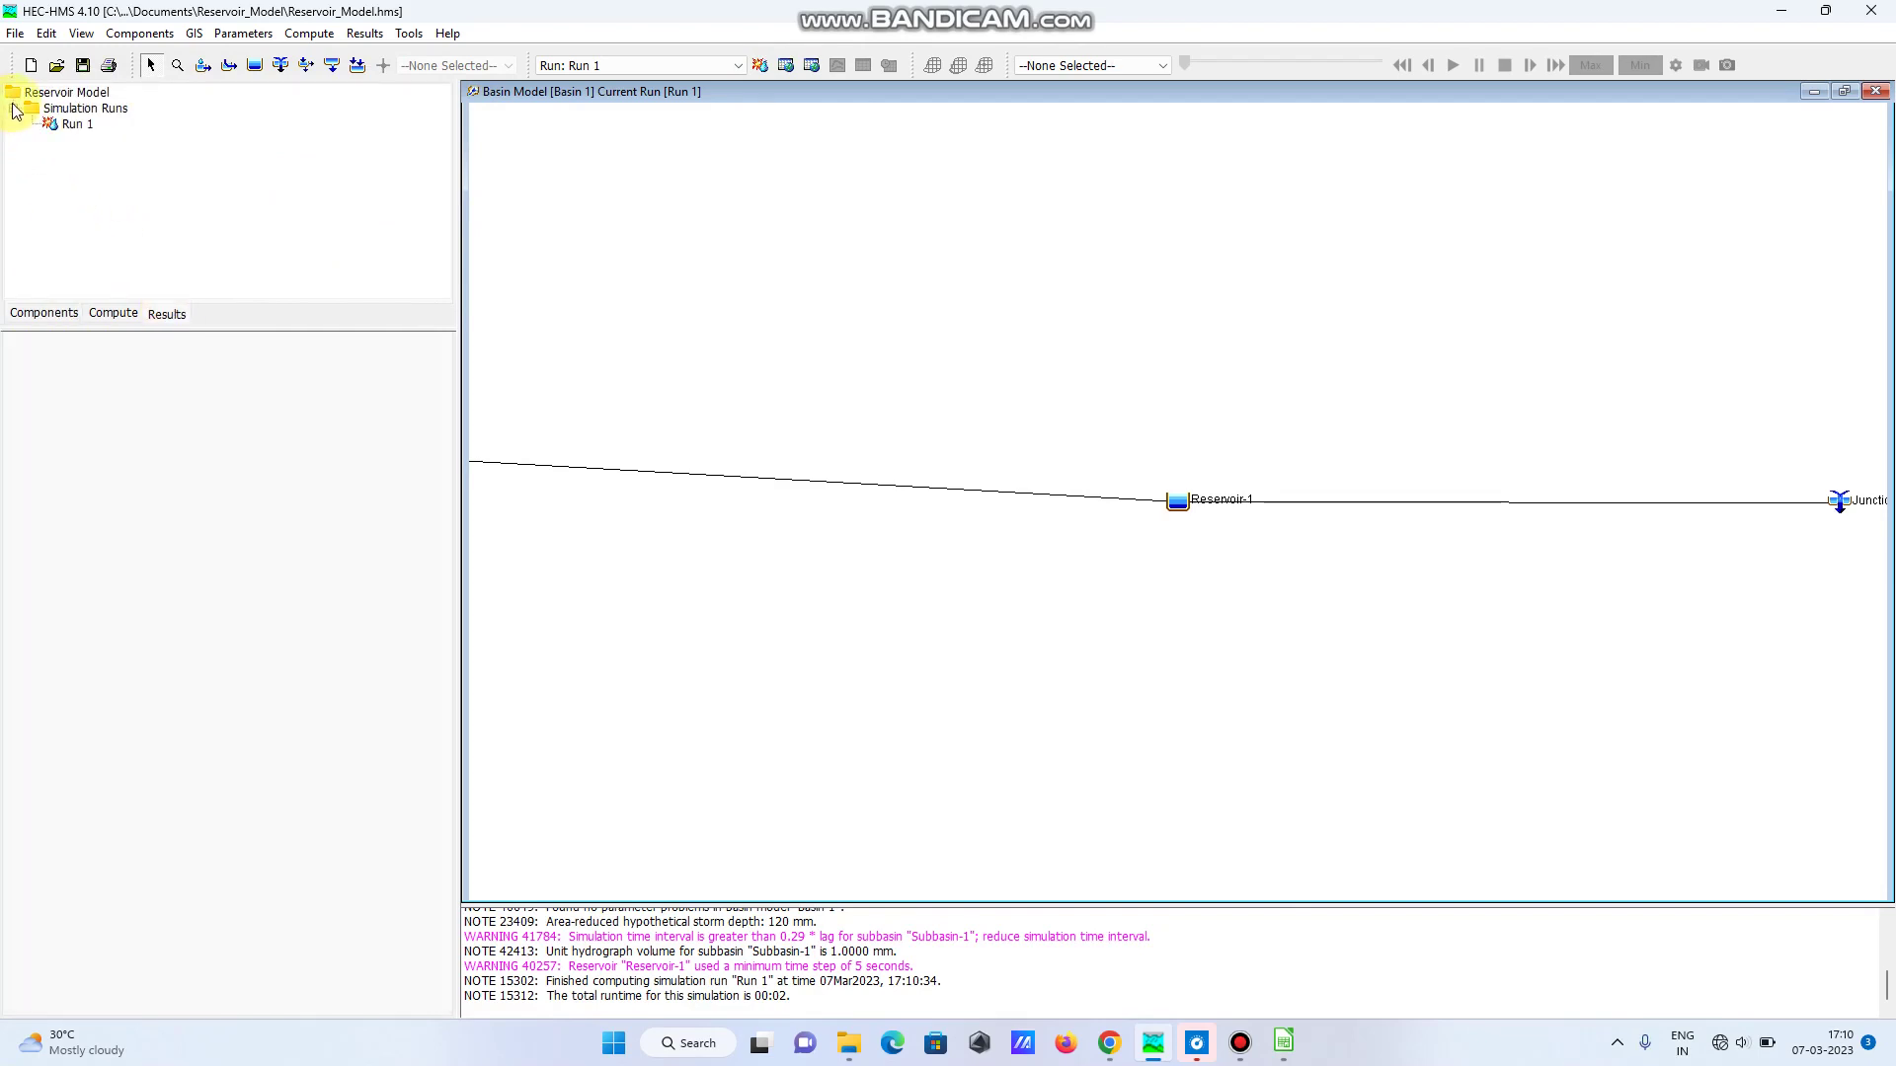
pyautogui.doubleClick(75, 125)
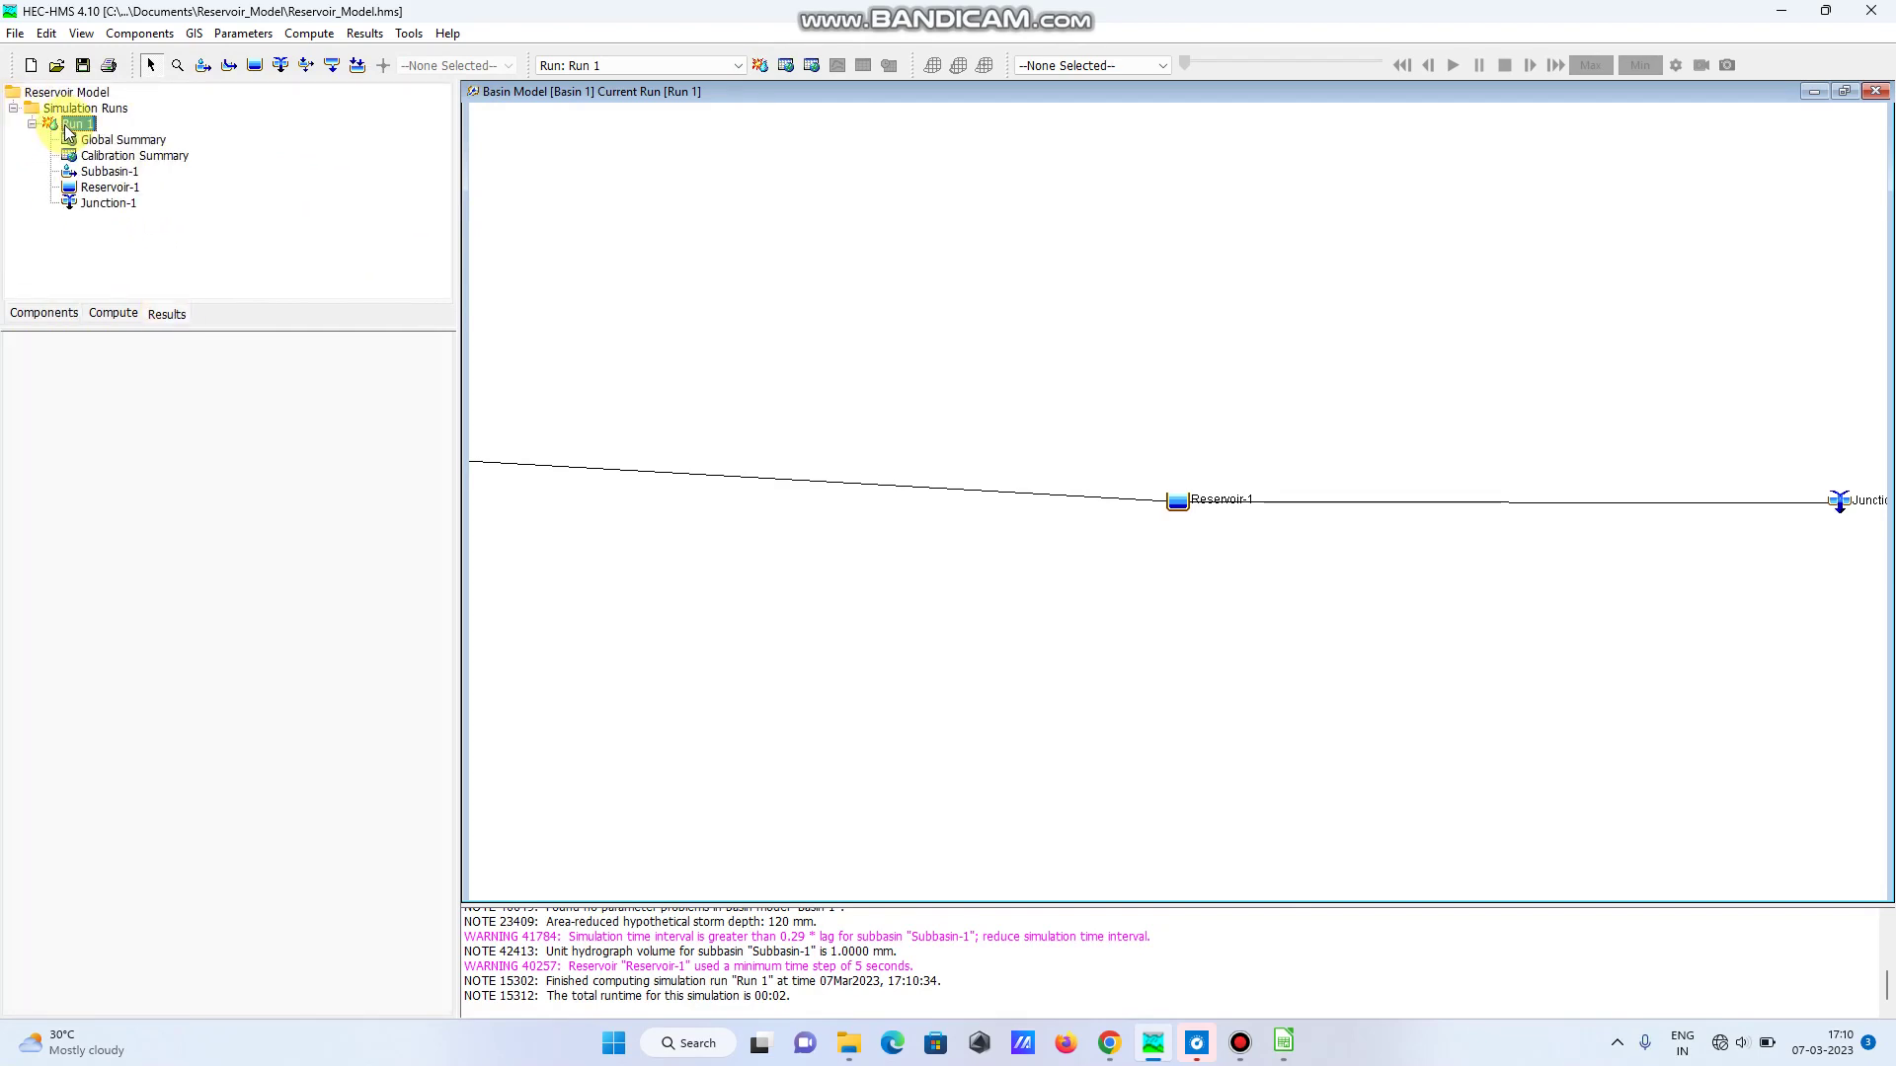
pyautogui.doubleClick(98, 170)
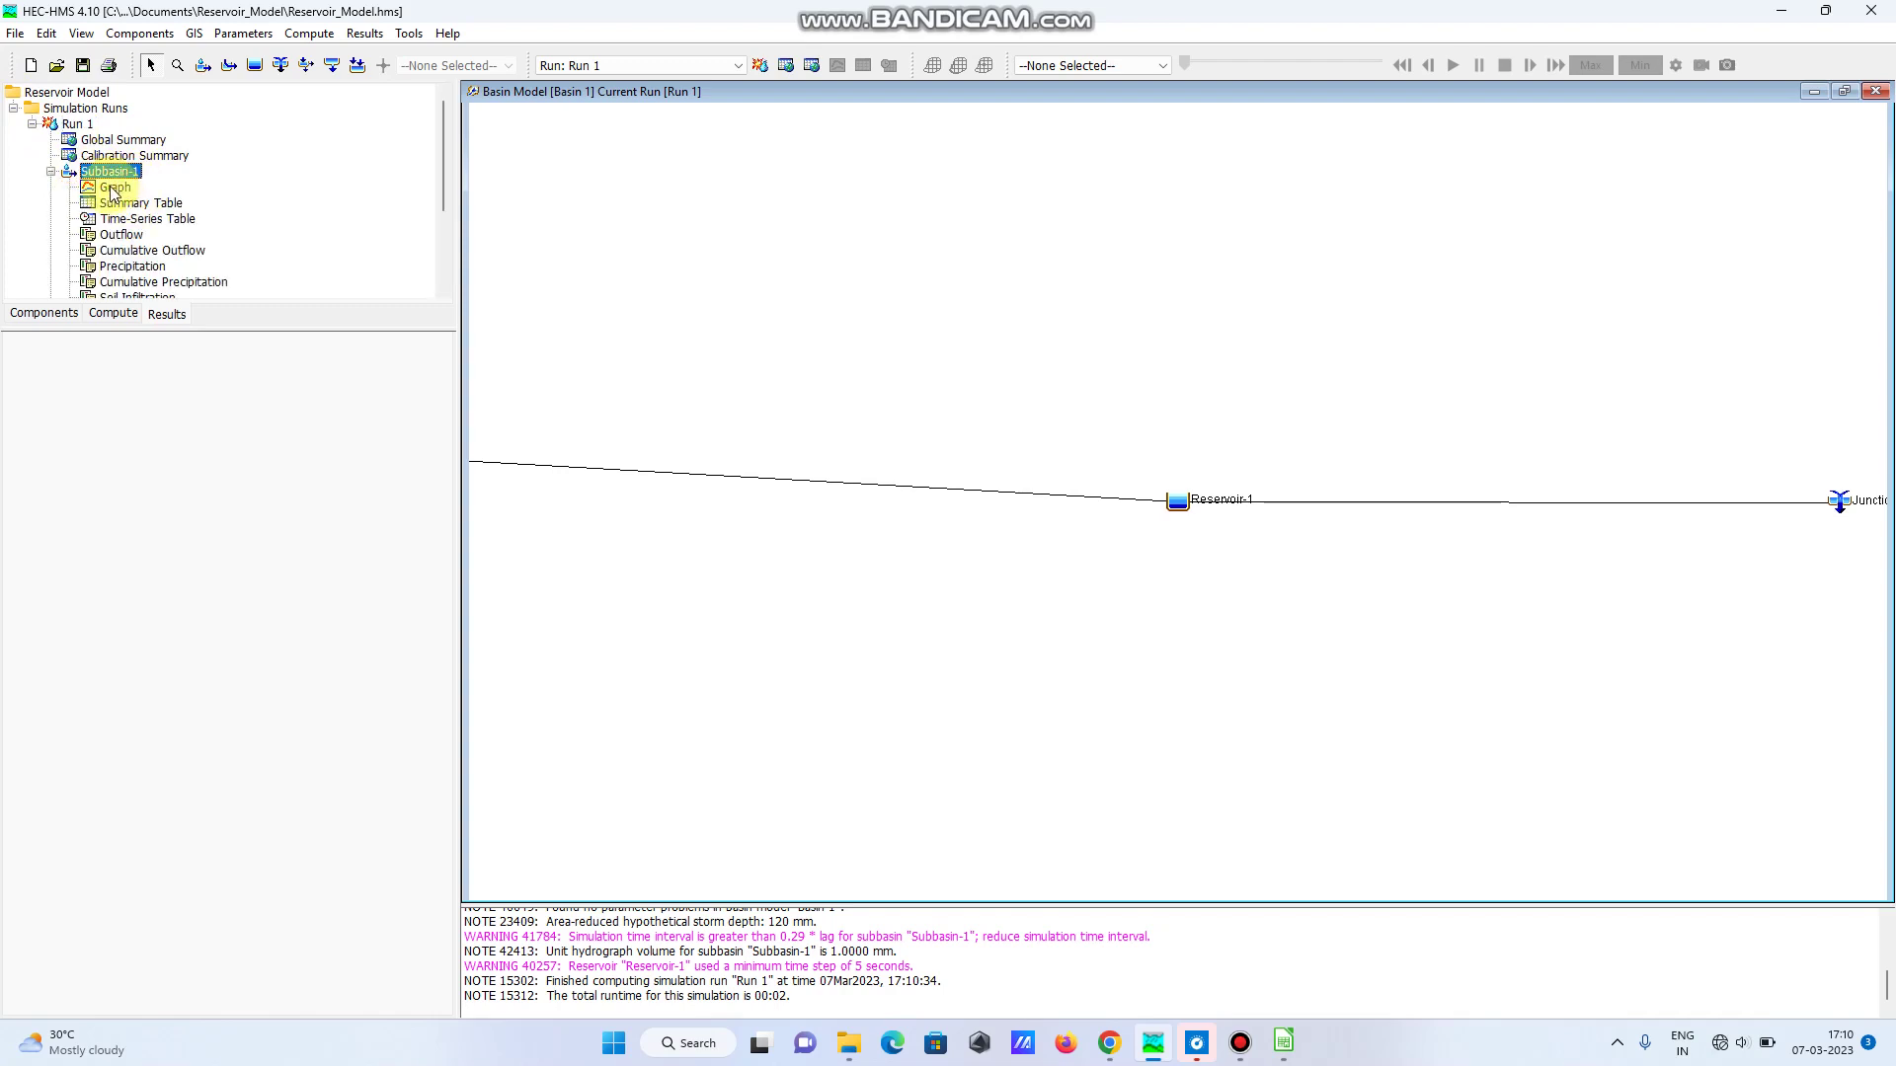
pyautogui.click(111, 187)
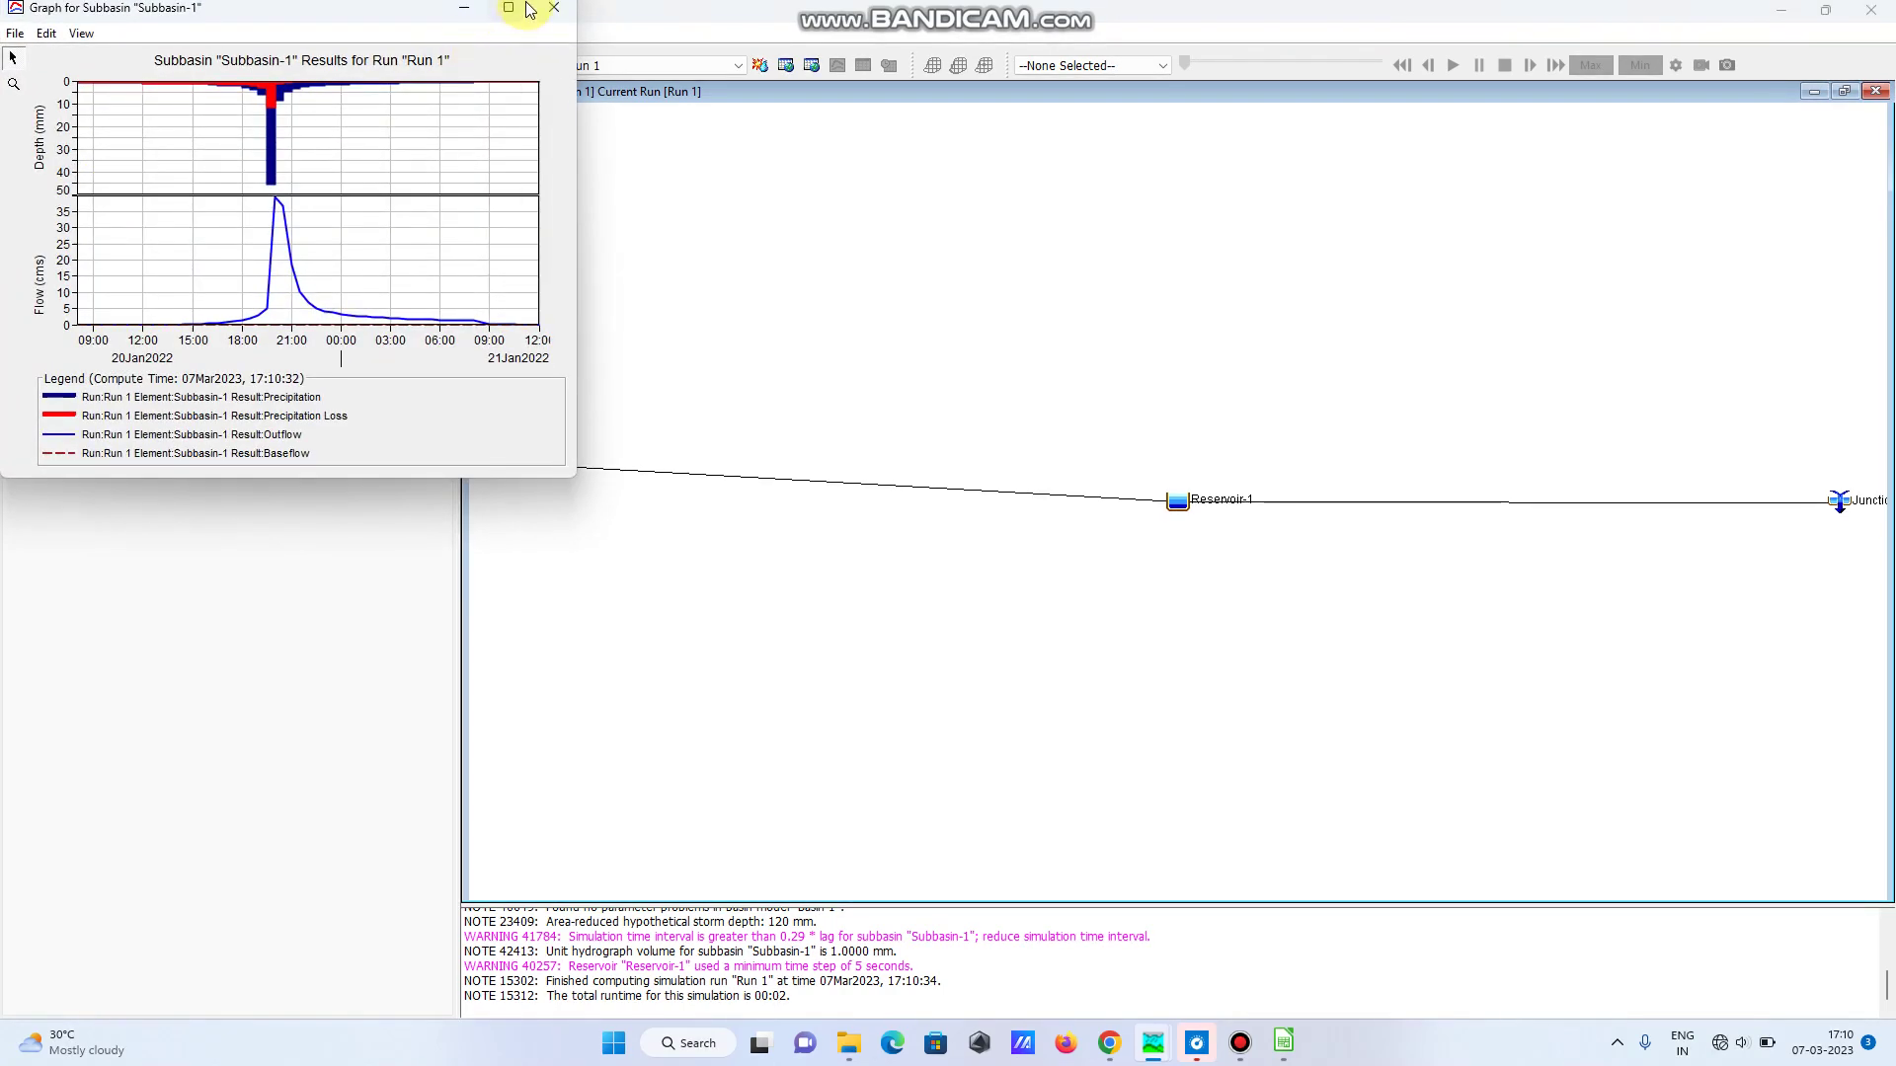
pyautogui.click(521, 10)
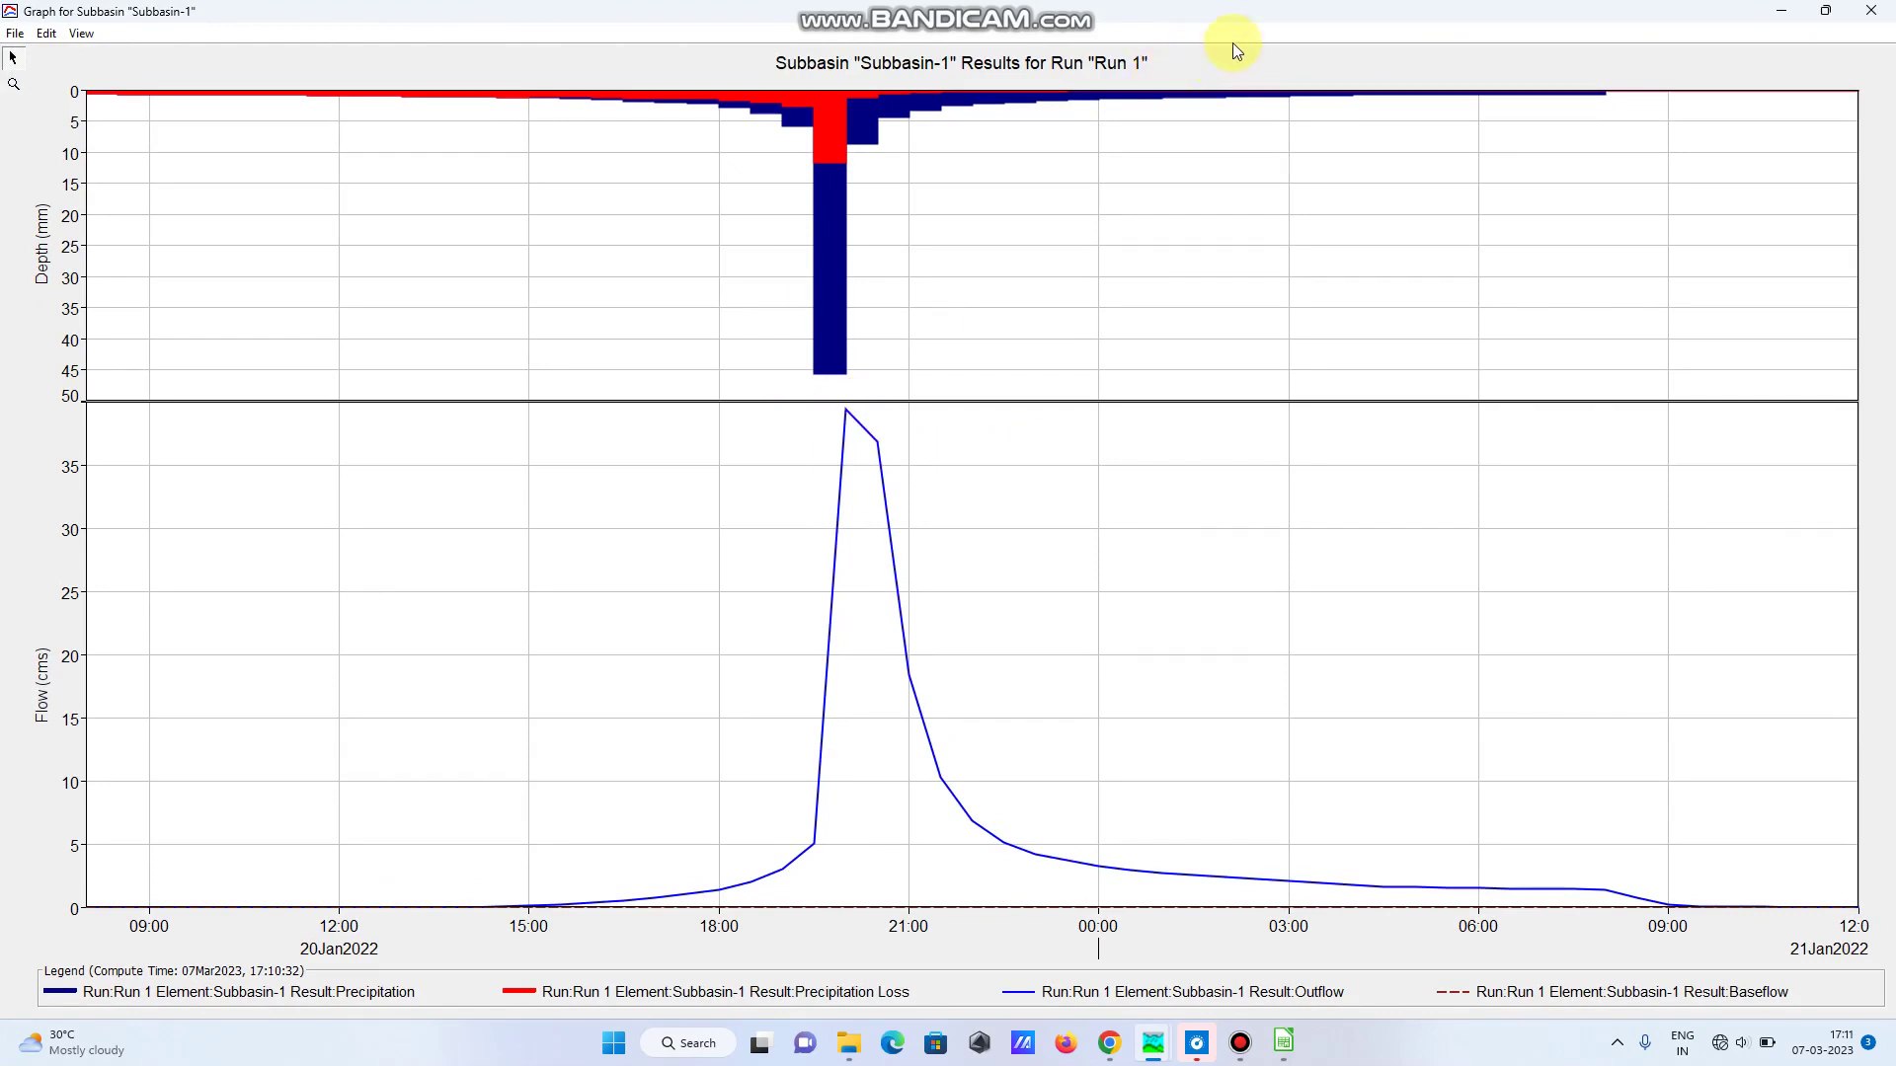
pyautogui.click(1876, 12)
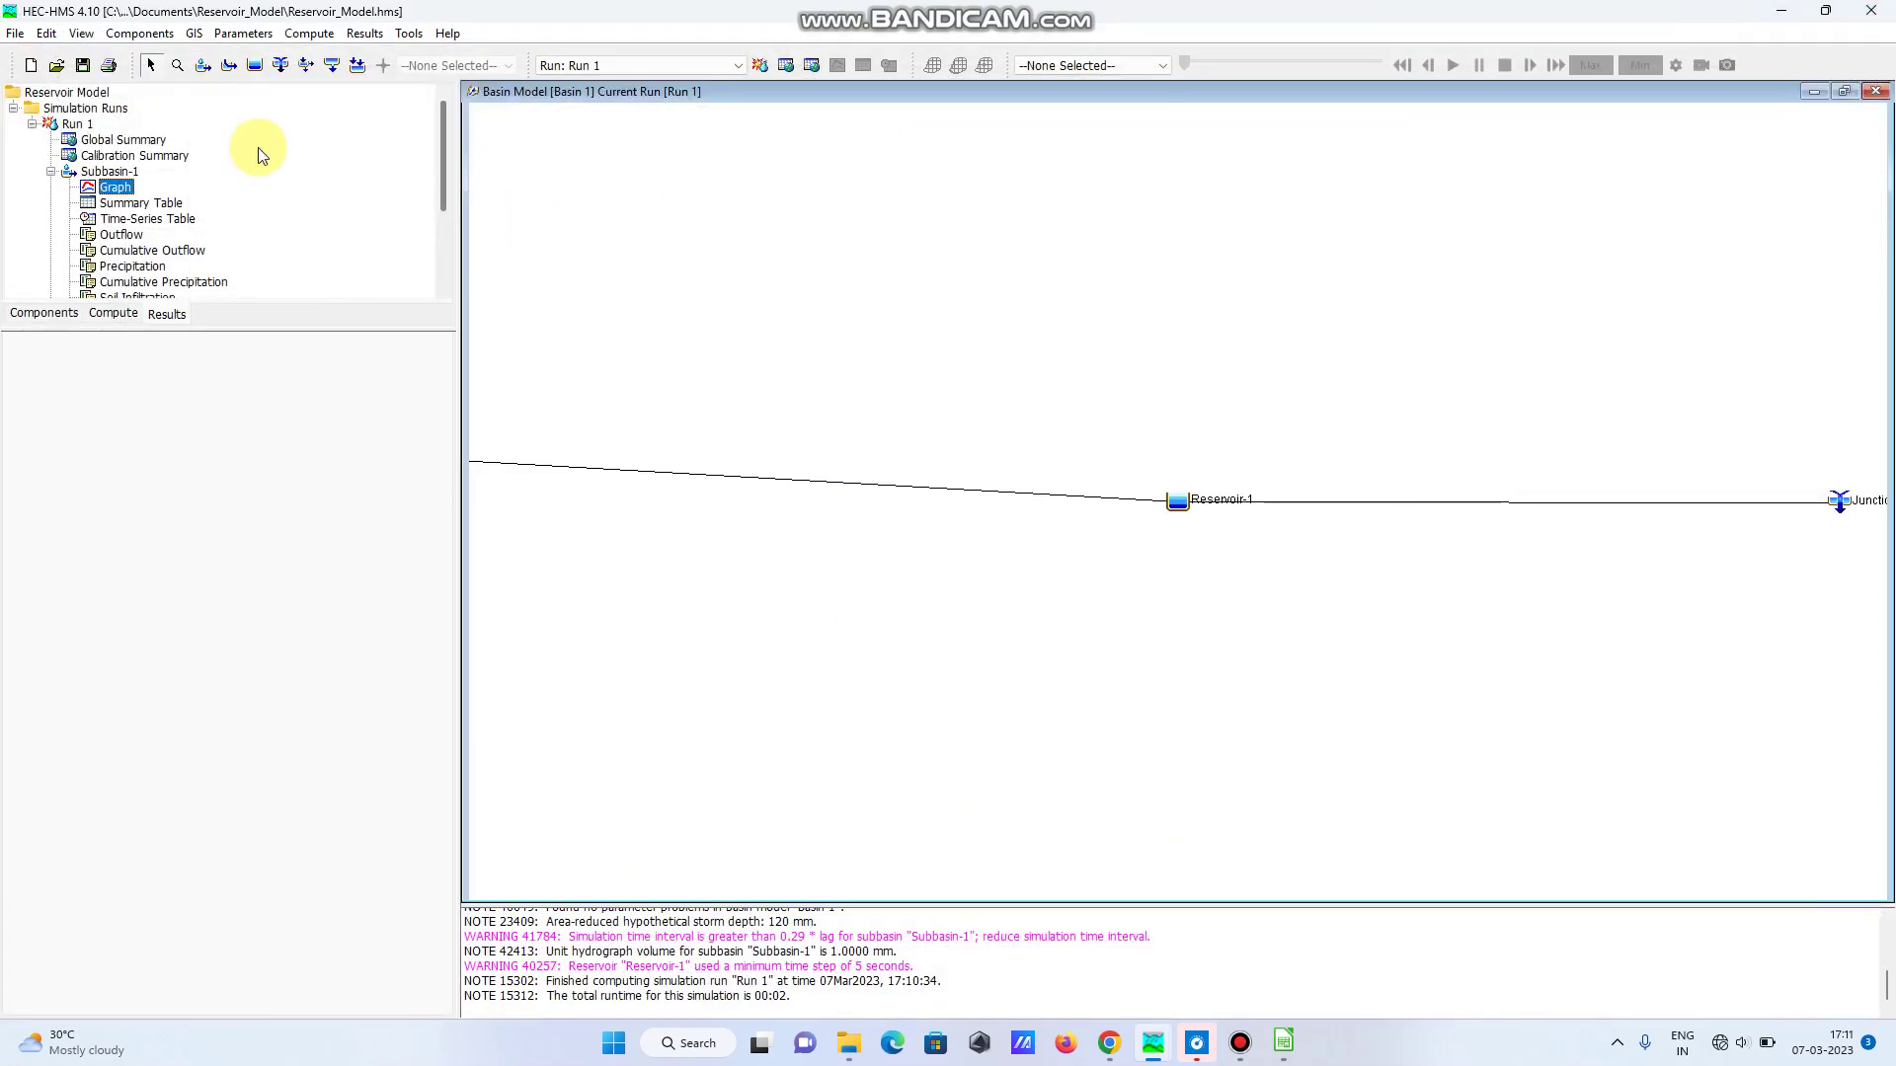
# - Display Reservoir-1's Run 1 graph maximized, showing ~39 m³/s inflow attenuated to ~32 m³/s outflow
pyautogui.moveTo(442, 192)
pyautogui.scroll(-3, 444, 162)
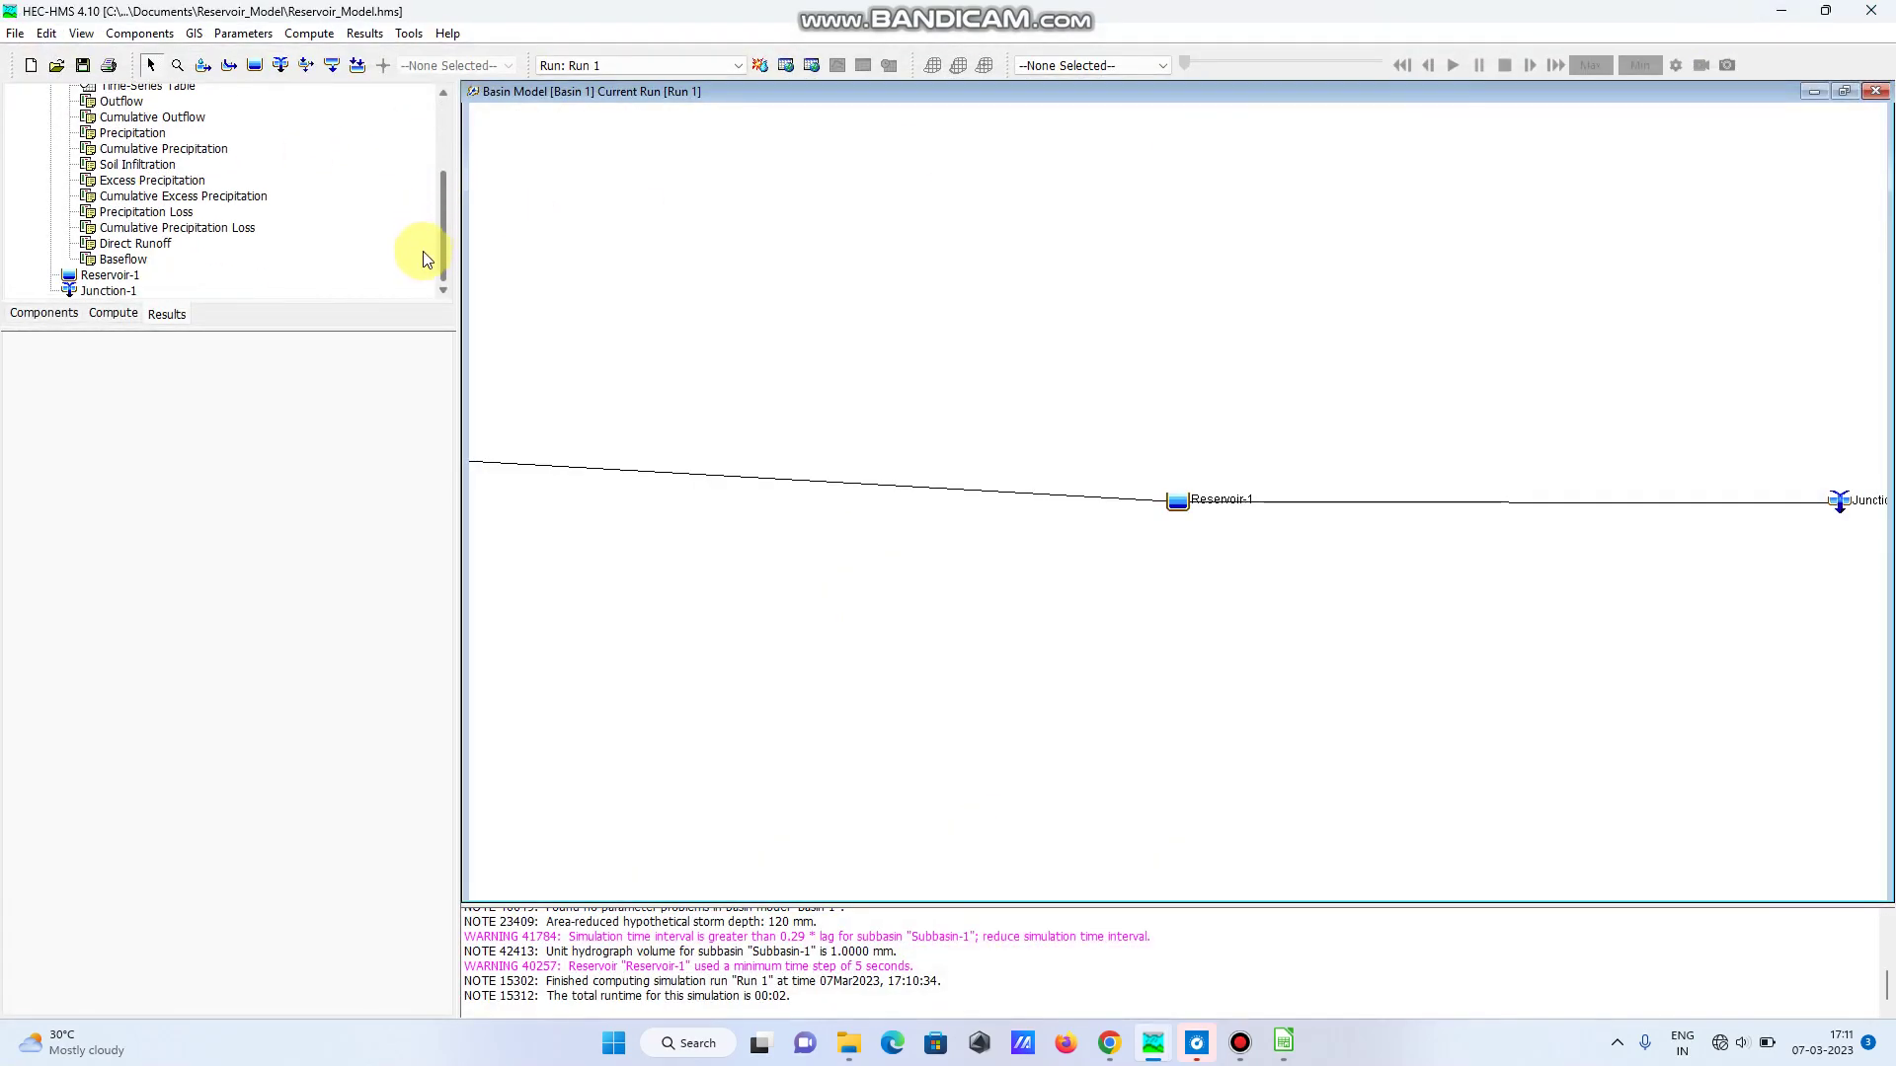
pyautogui.click(92, 276)
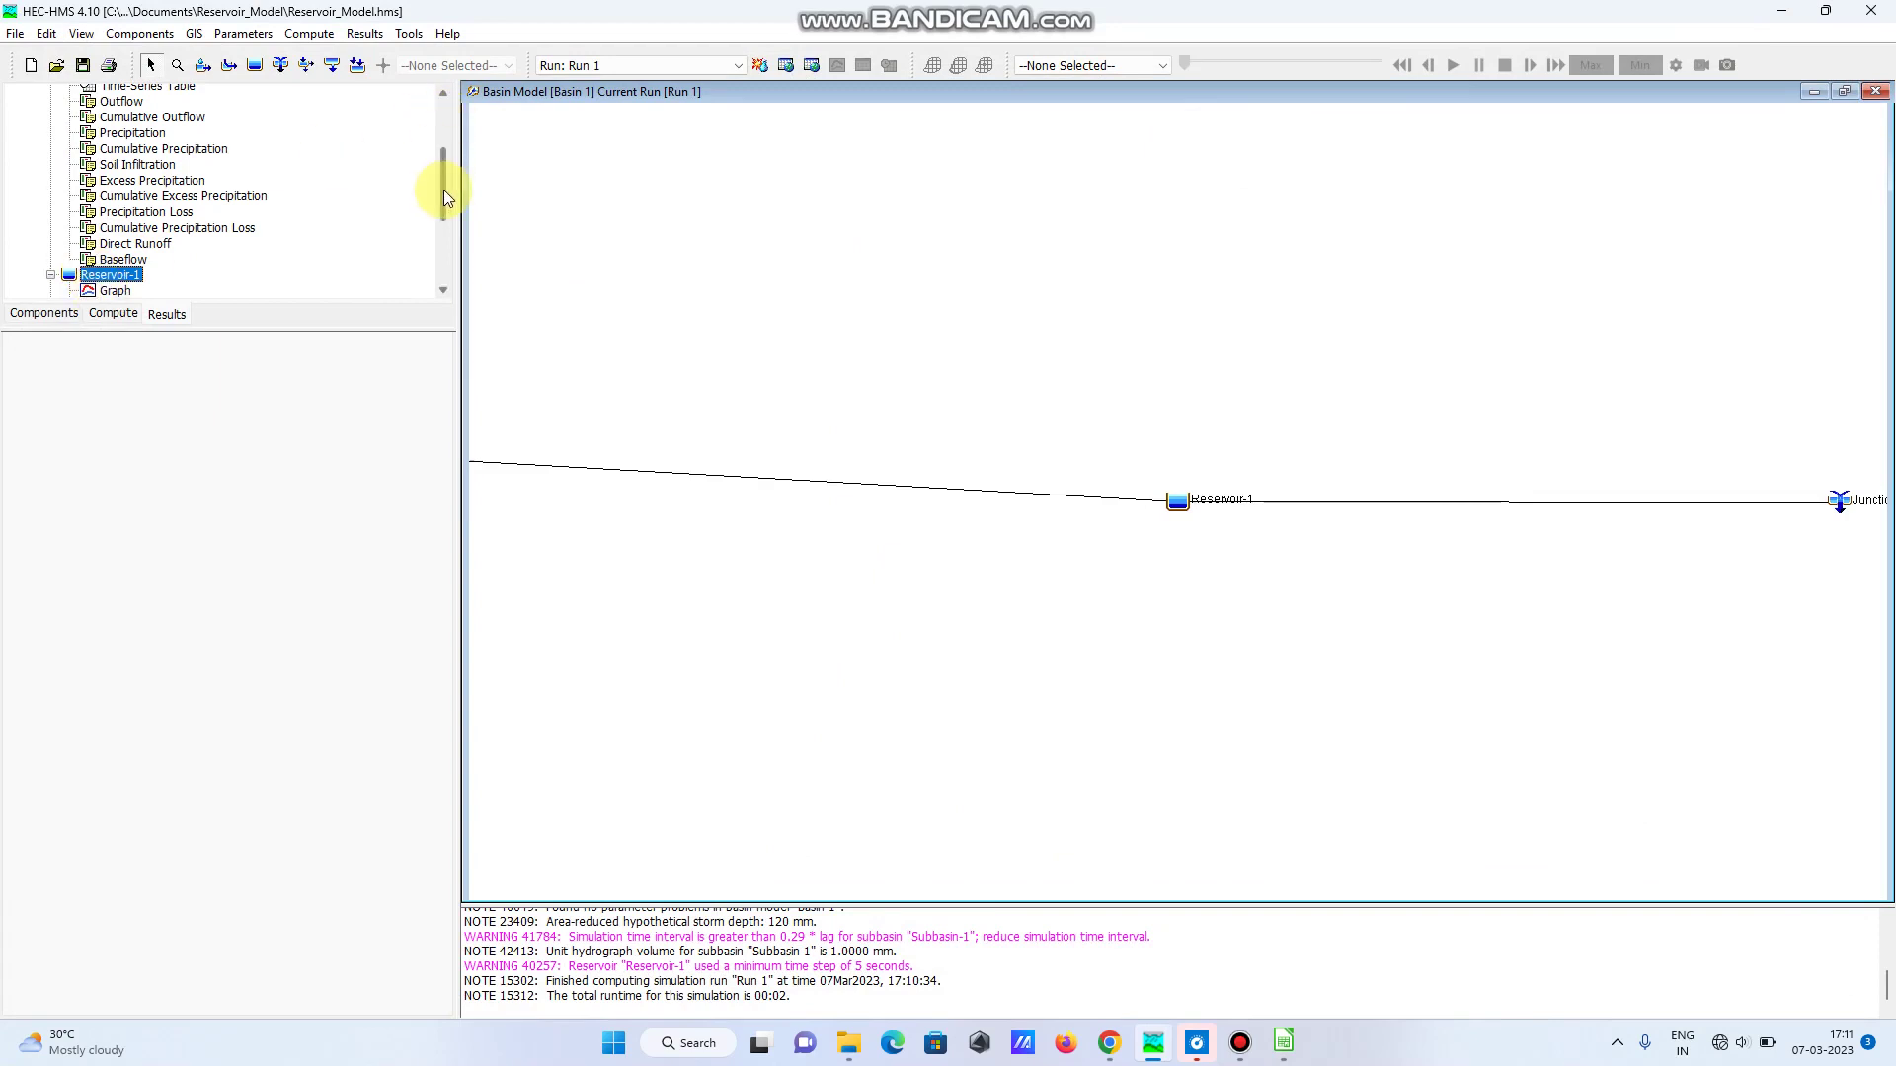
pyautogui.moveTo(442, 190); pyautogui.dragTo(441, 245)
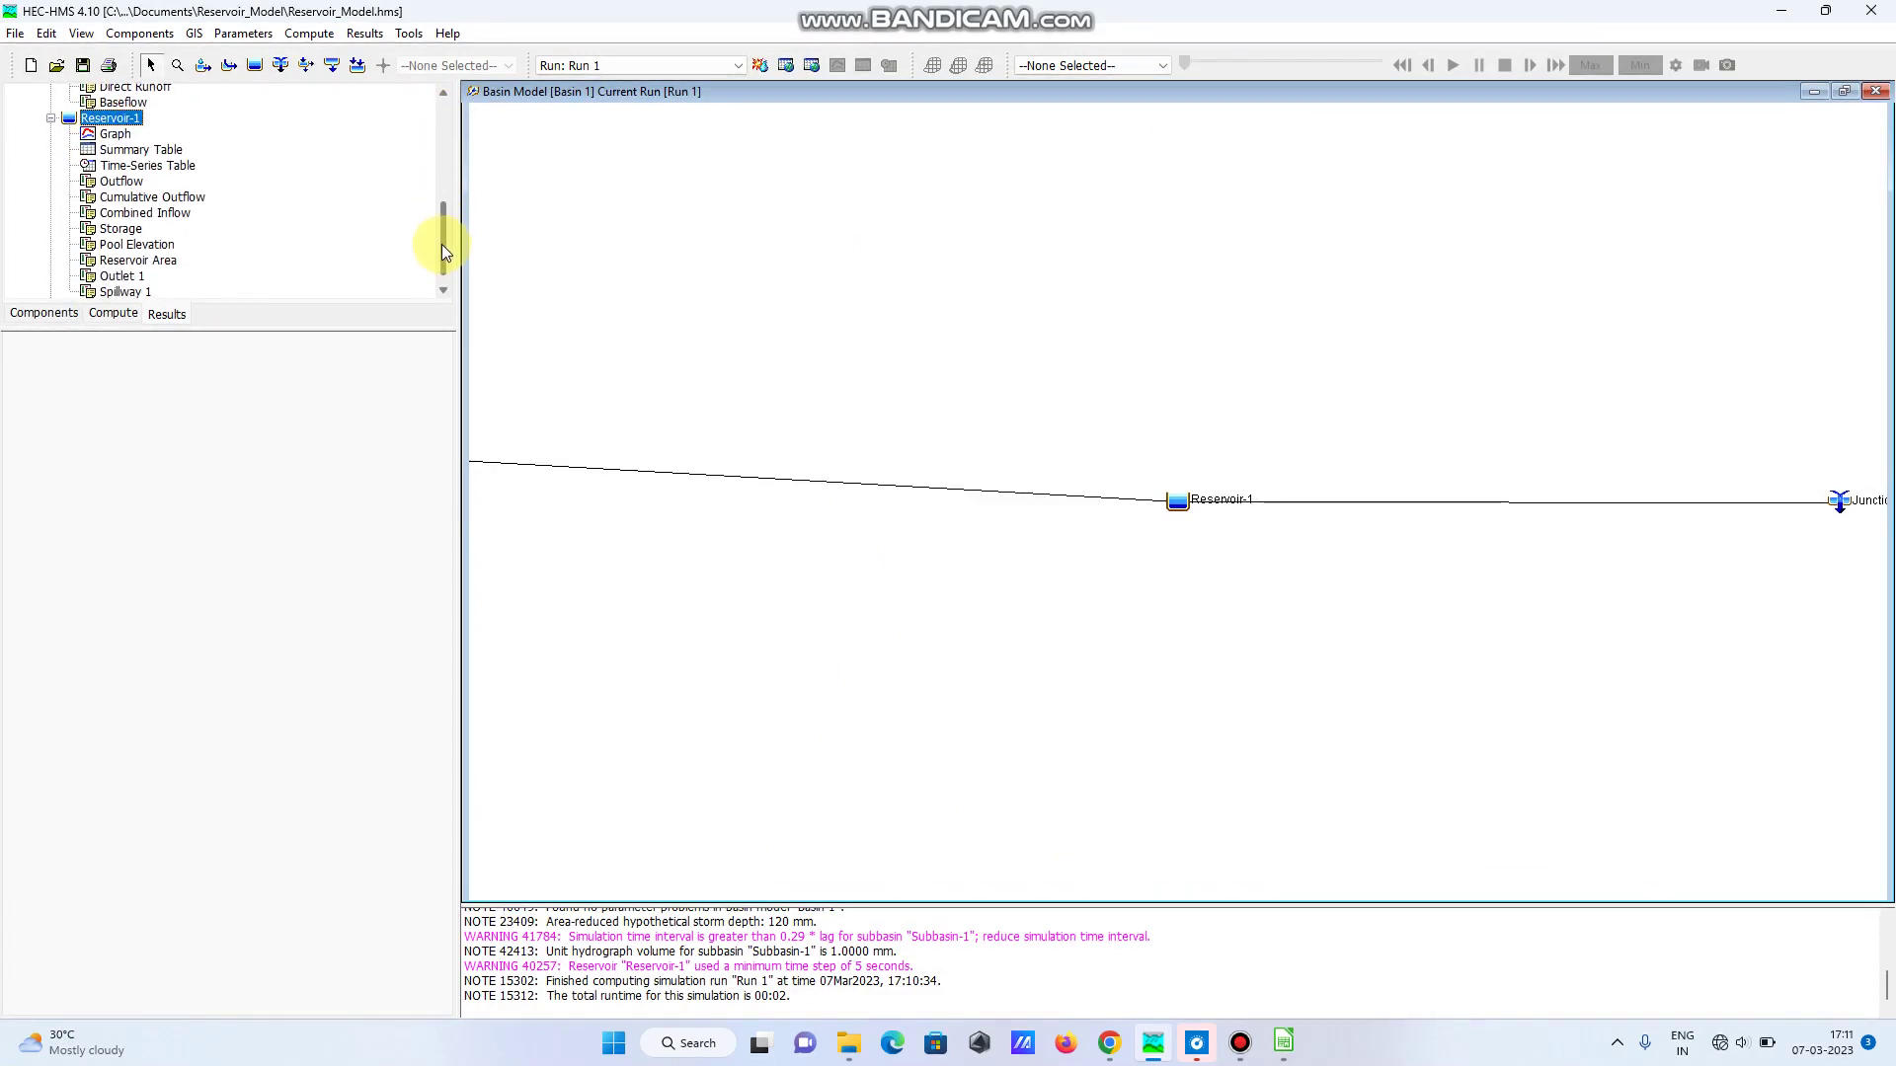
pyautogui.click(103, 134)
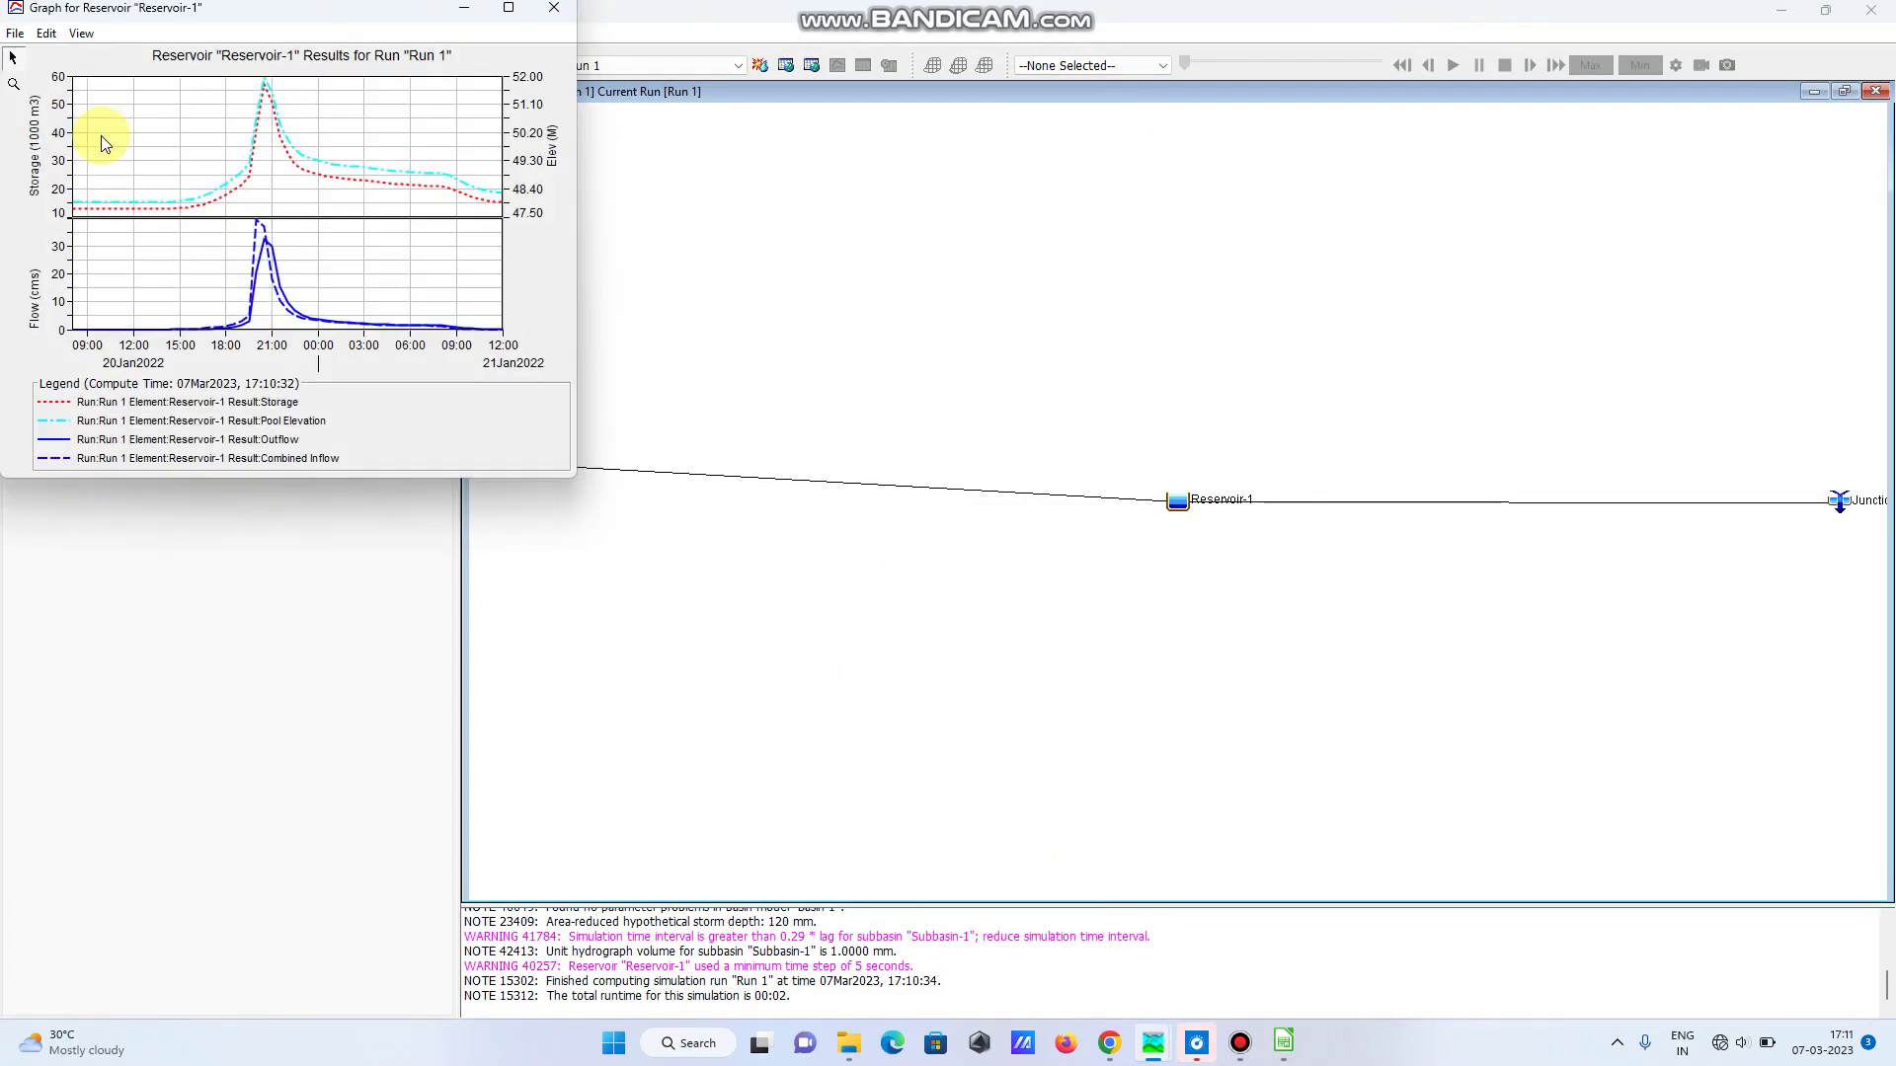
pyautogui.click(508, 8)
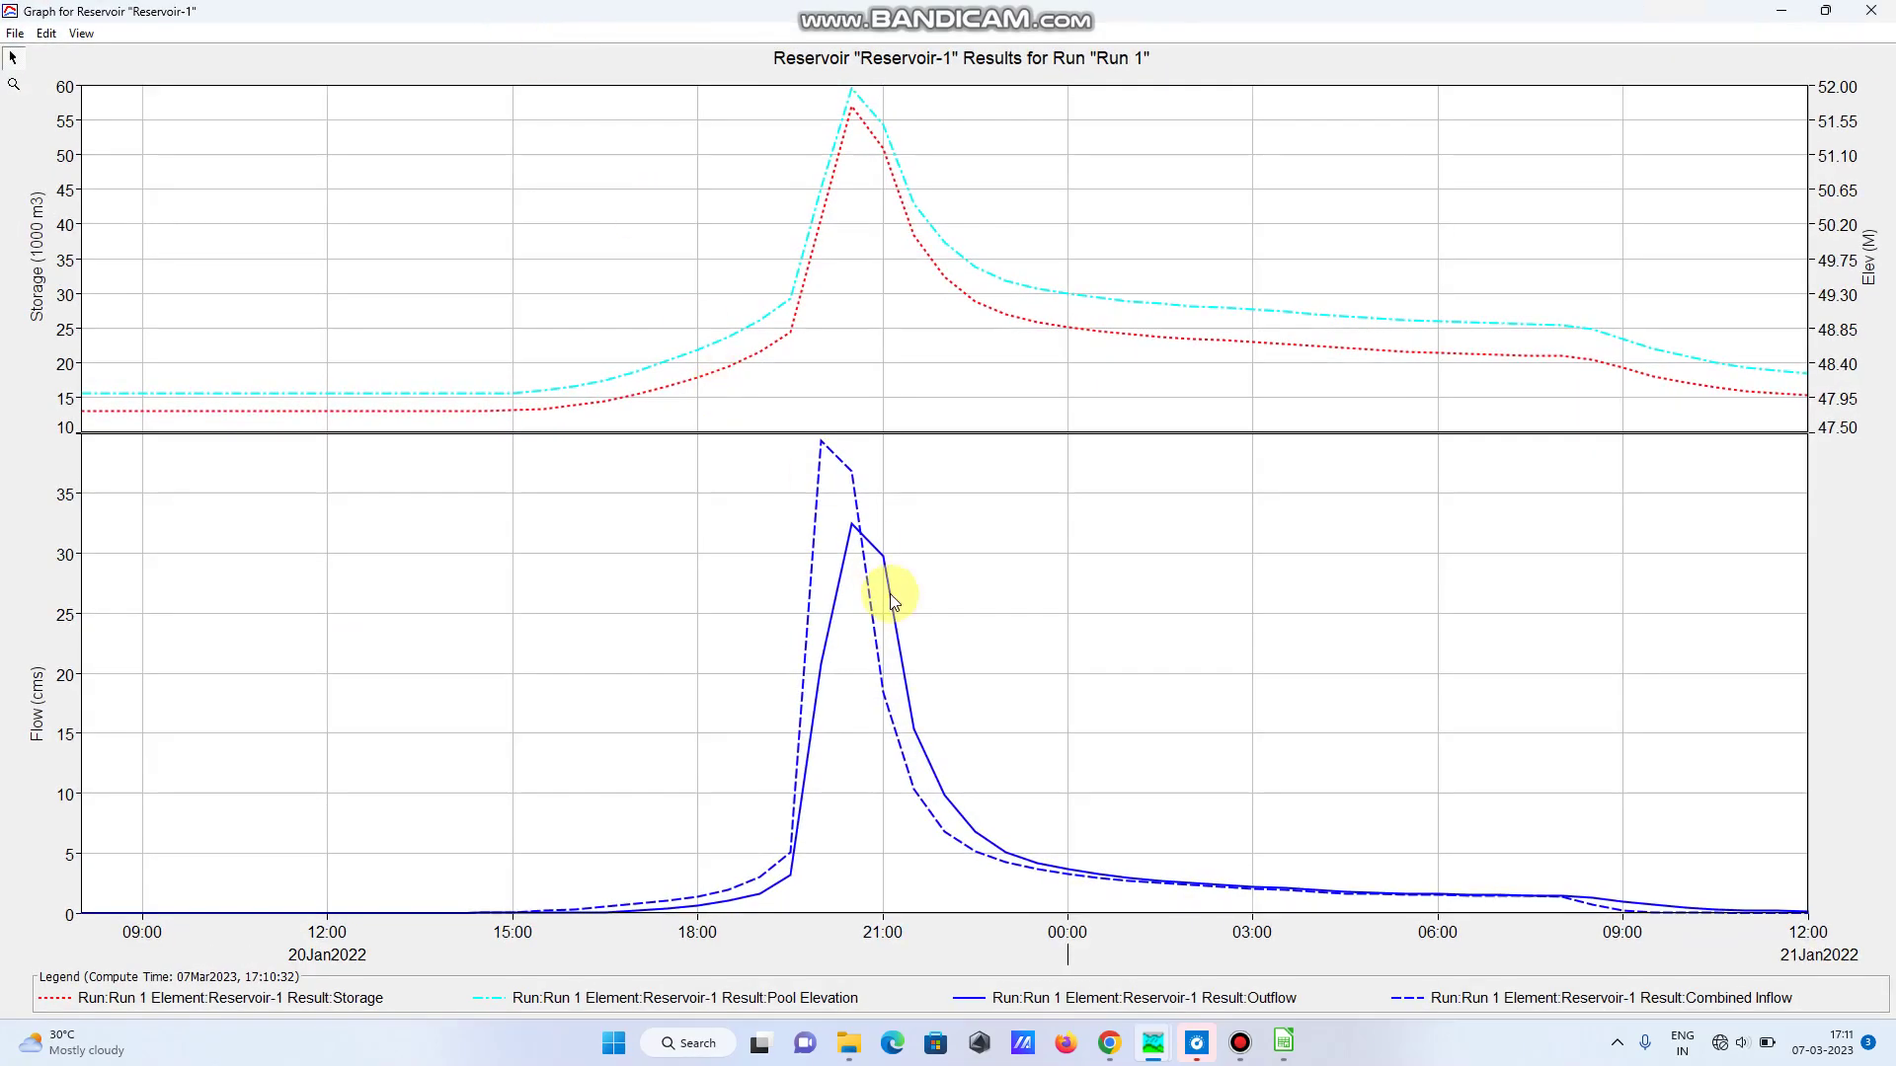